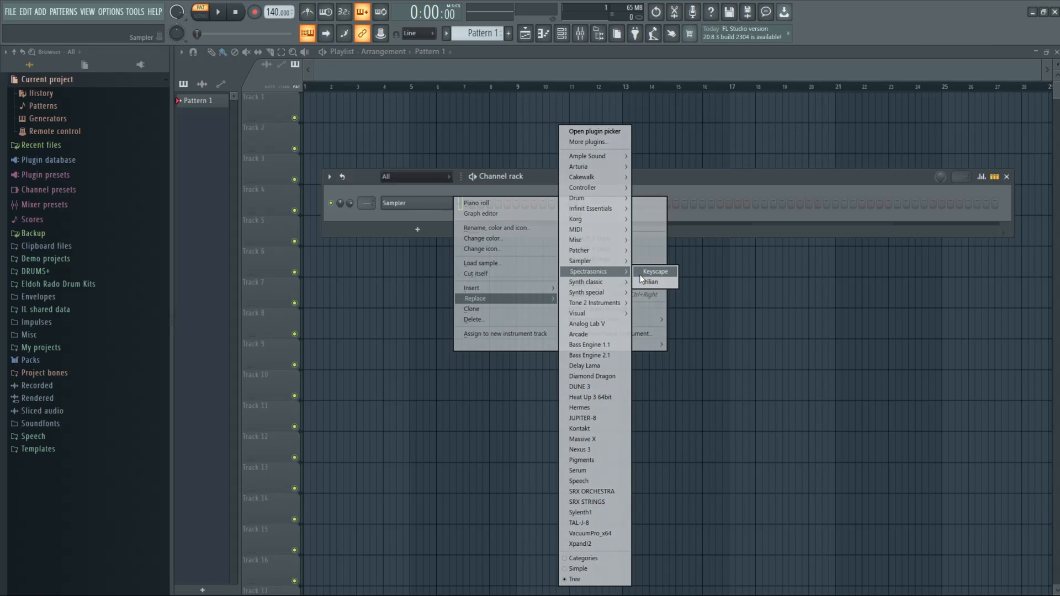
- Replace the Sampler channel with Keyscape and close the piano roll holding its four-bar chord progression
left_click(640, 273)
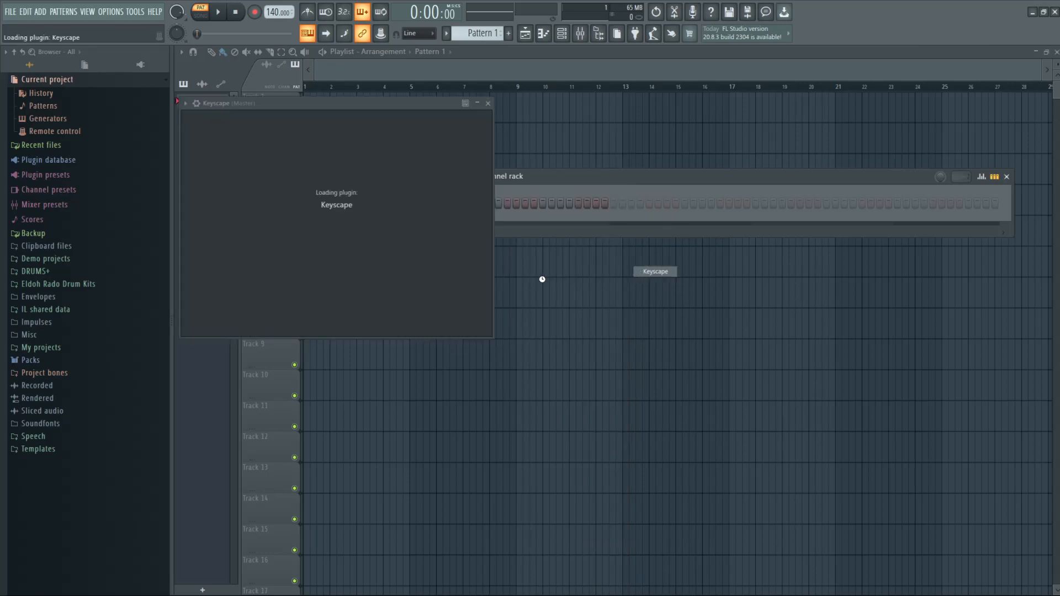
left_click(233, 288)
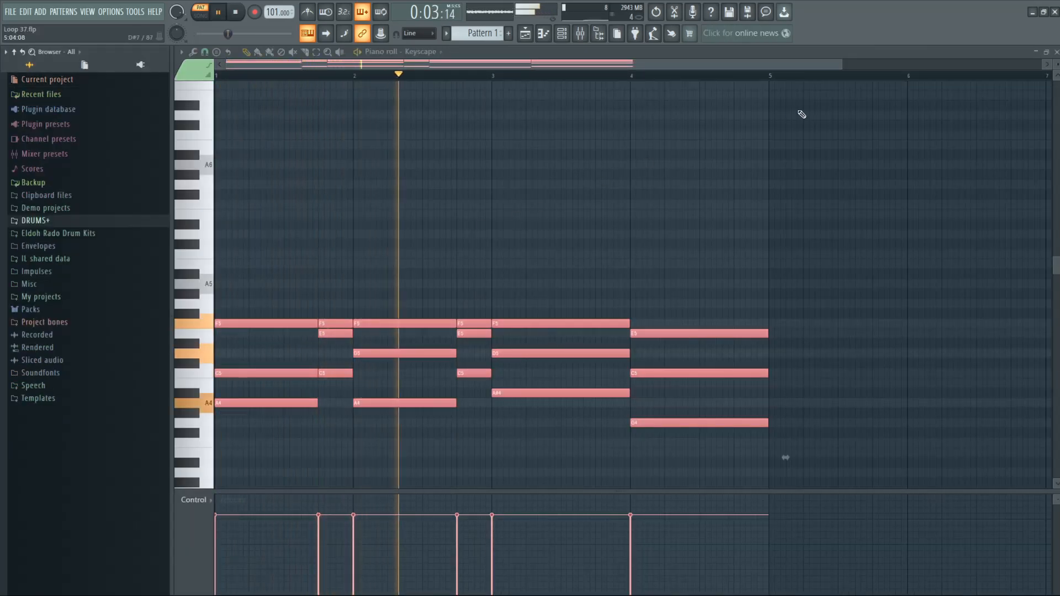
left_click(1055, 52)
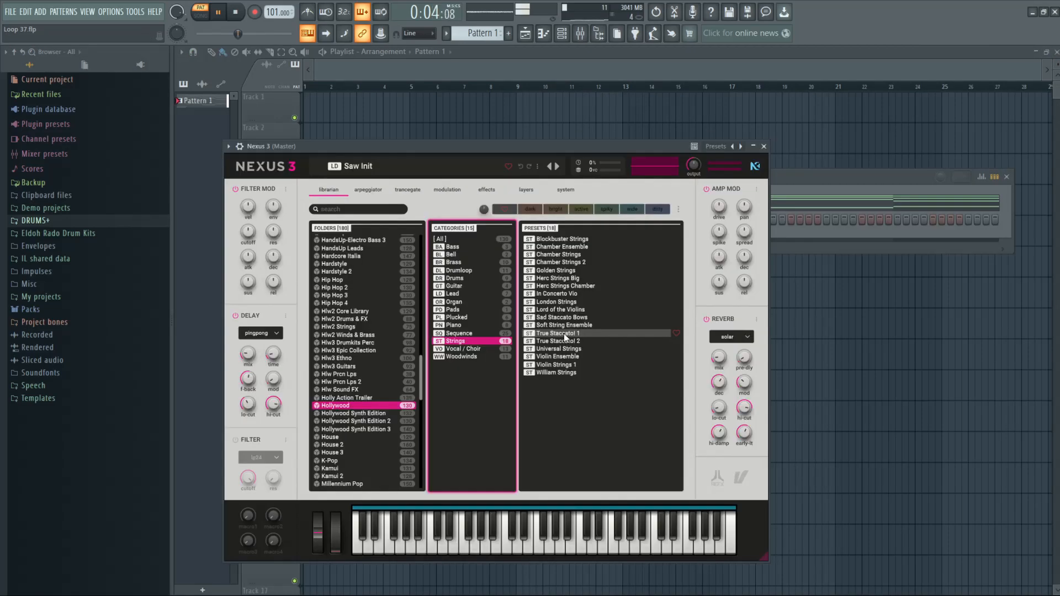
- Copy the Keyscape channel's notes and paste them into the Nexus 3 channel
left_click_drag(650, 148, 659, 273)
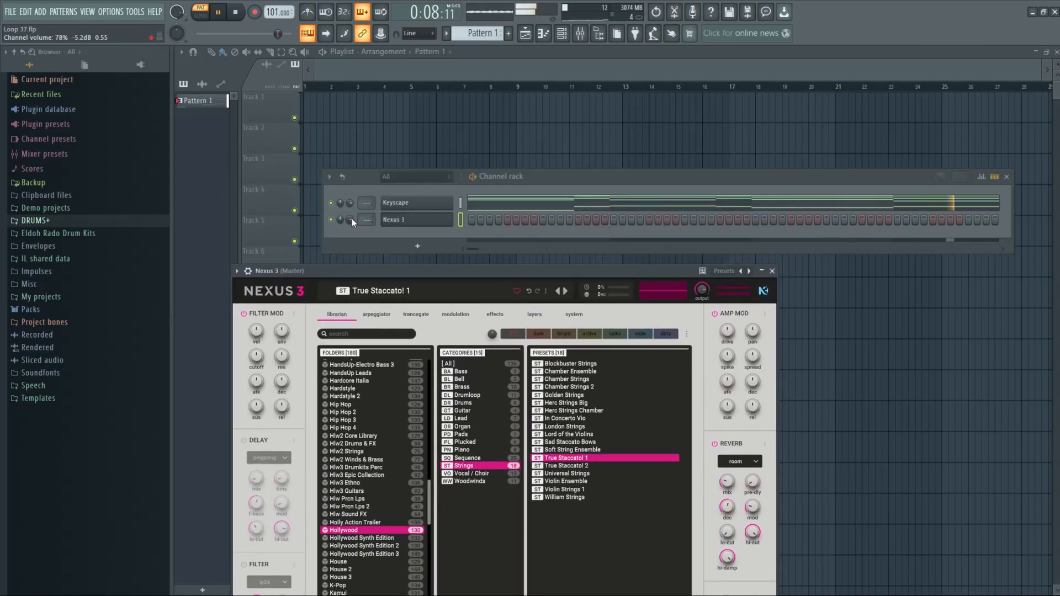
right_click(428, 204)
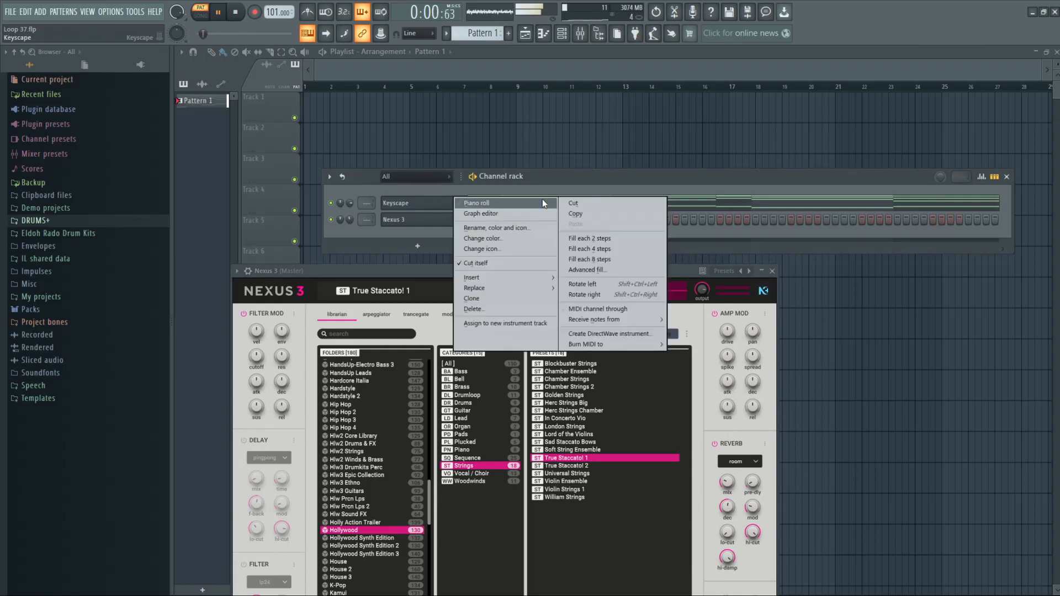
left_click(585, 215)
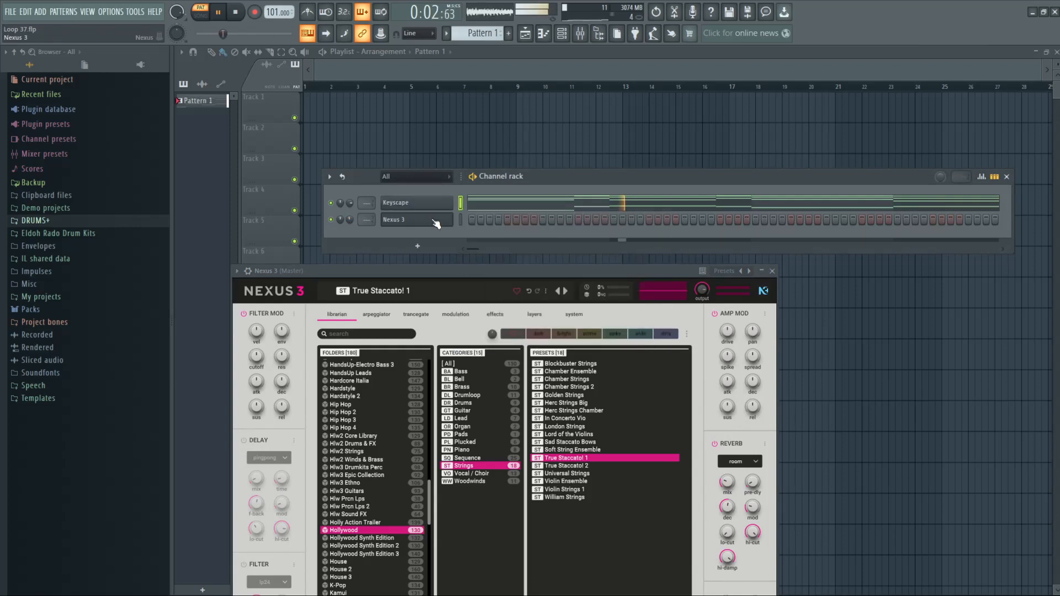
right_click(436, 221)
left_click(575, 243)
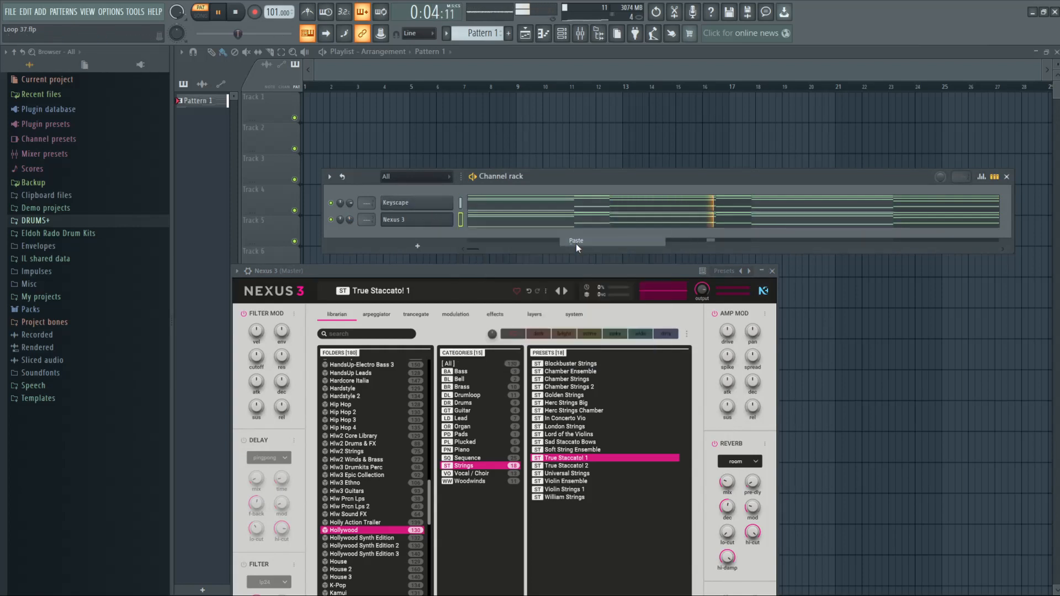
- Open the Nexus 3 channel's piano roll, zoomed in for editing, and change its grid snap setting
right_click(424, 221)
left_click(517, 219)
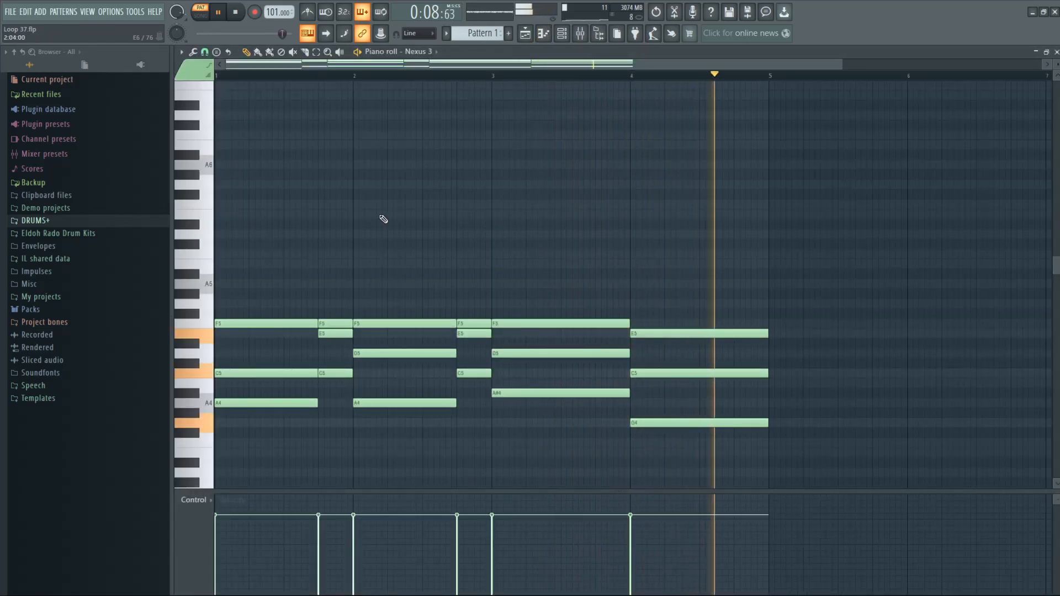
key("ctrl+a")
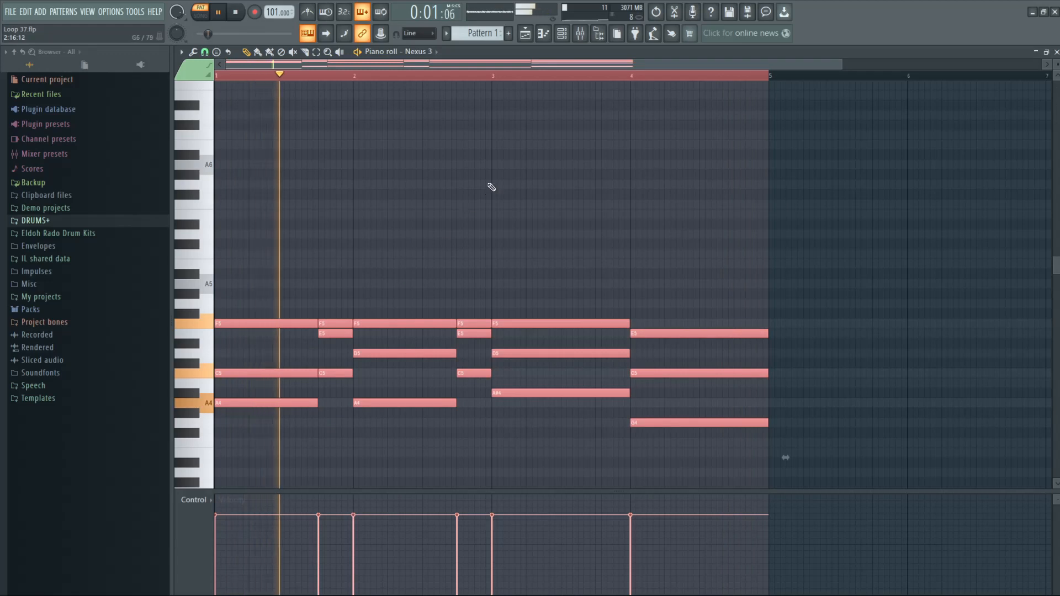
key("space")
scroll(425, 196, "up", 2)
left_click(205, 51)
left_click(219, 165)
- Shorten the first chord in bar 1 to one-step stabs placed on steps 4 and 7
left_click_drag(407, 438, 395, 324)
left_click_drag(412, 324, 268, 326)
left_click_drag(268, 325, 314, 326)
key("space")
key("space")
- Shorten the long chord in bar 2 to one-step stabs placed on steps 4 and 7
left_click_drag(675, 436, 535, 326)
left_click_drag(535, 326, 585, 326)
key("space")
key("space")
- Turn the long chords in bars 3 and 4 into one-step stabs on steps 4 and 7 of each bar
left_click_drag(757, 431, 761, 319)
left_click_drag(1014, 324, 730, 330)
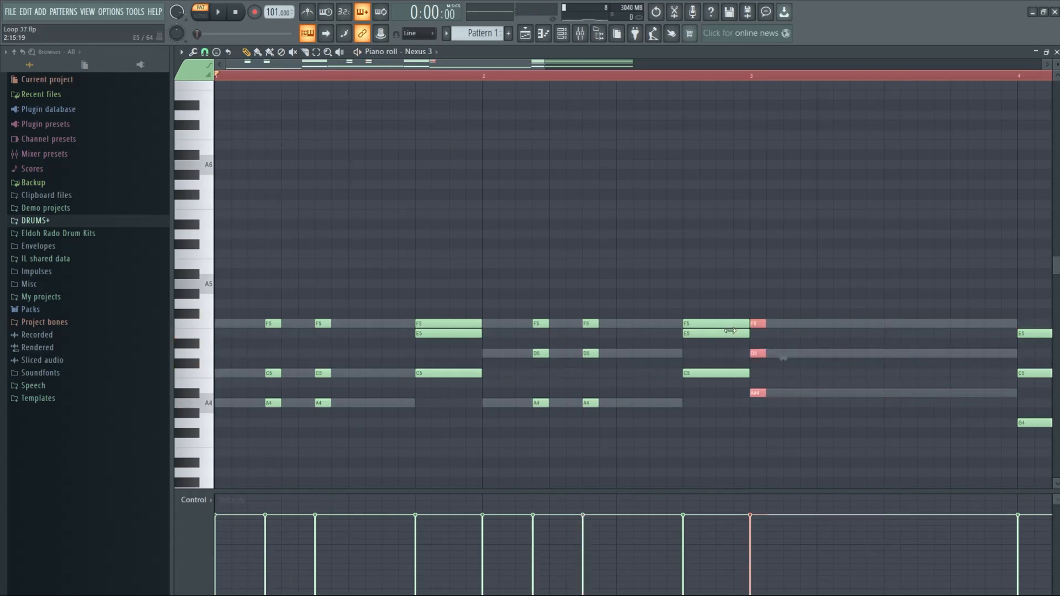
left_click_drag(843, 324, 859, 325)
left_click_drag(492, 65, 589, 75)
left_click_drag(1028, 439, 768, 333)
left_click_drag(768, 334, 819, 333)
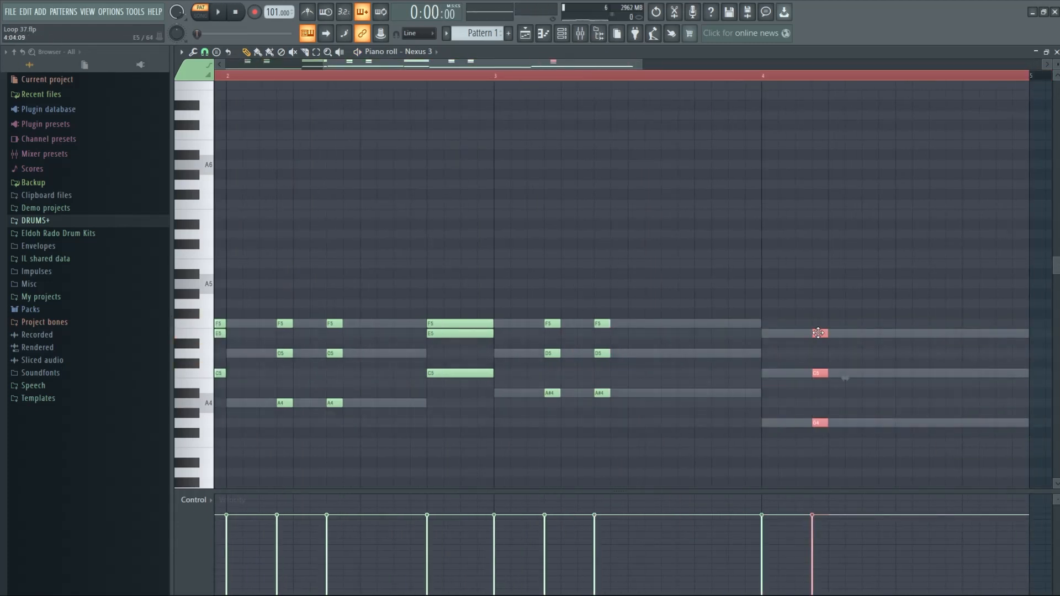
- Randomize the velocities of all notes in the Nexus 3 string part
key("ctrl+a")
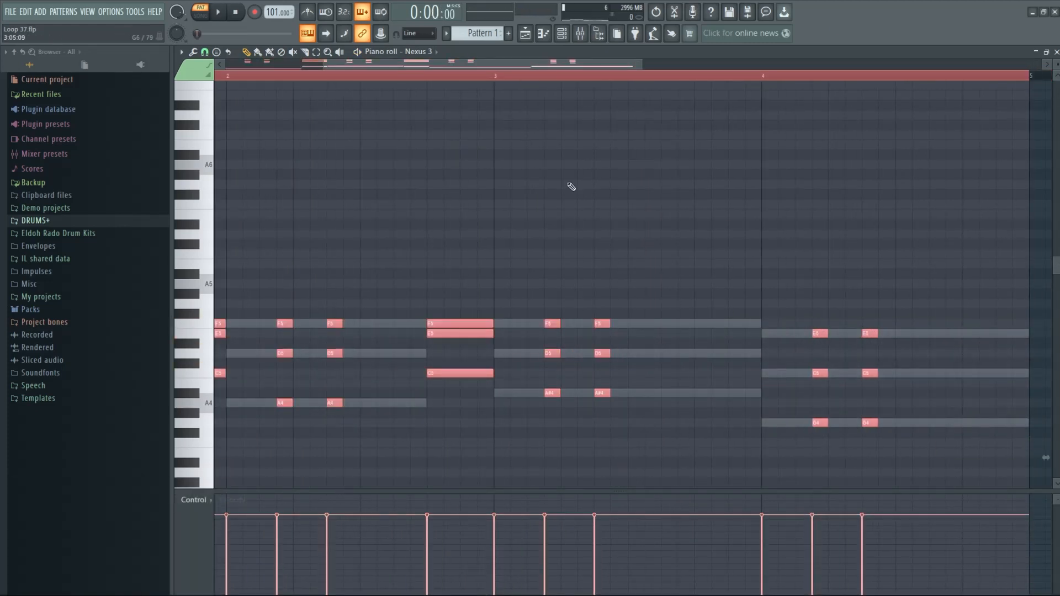
key("alt+r")
left_click(584, 381)
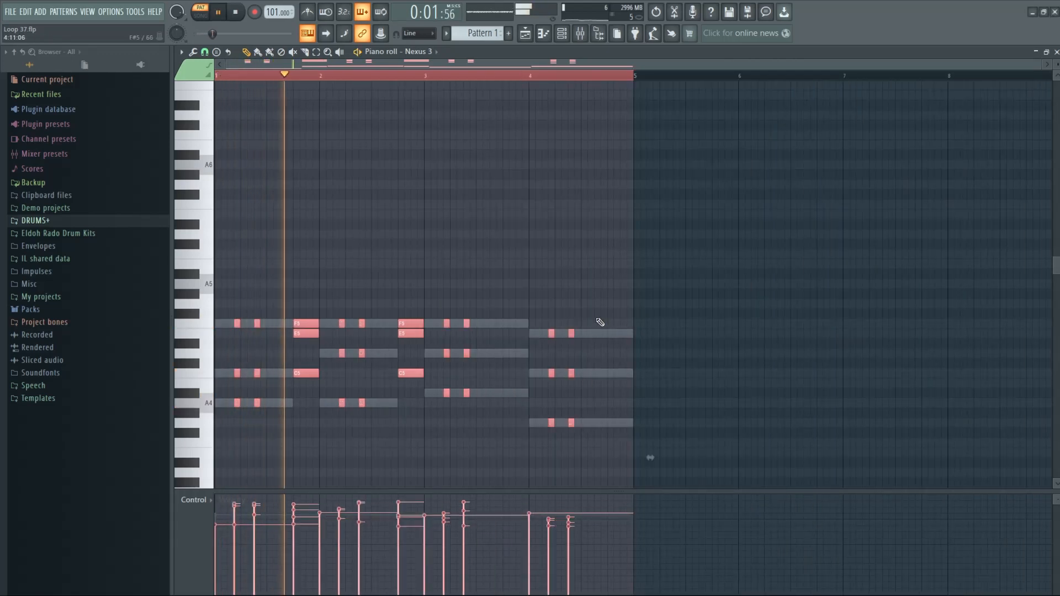
- Delete the row of low bass notes between D3 and A#3 from the Nexus 3 string part
scroll(620, 218, "down", 5)
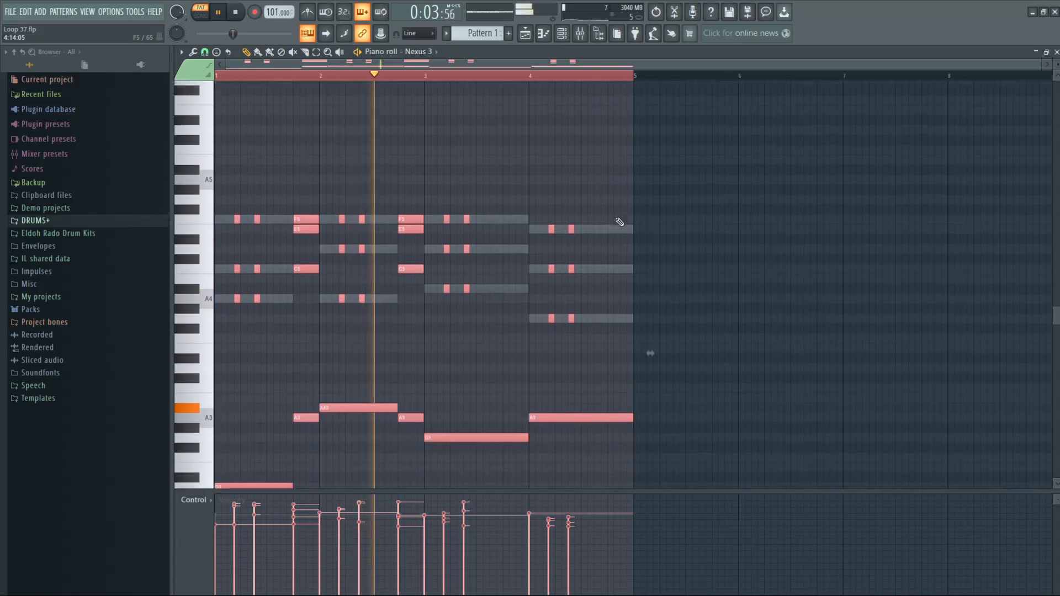
scroll(598, 277, "down", 3)
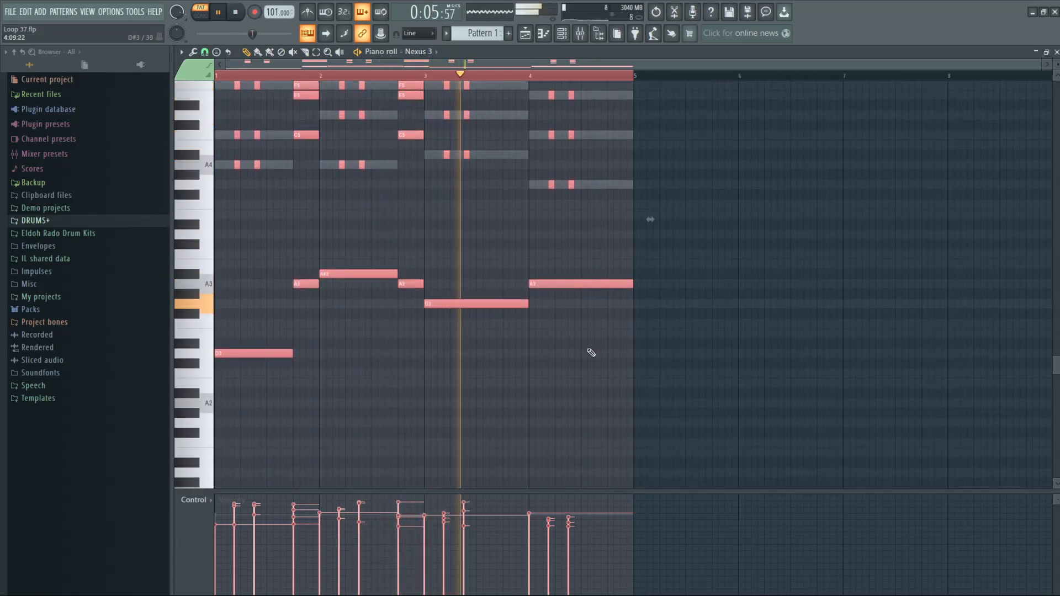
left_click(588, 349, "ctrl")
left_click(590, 344)
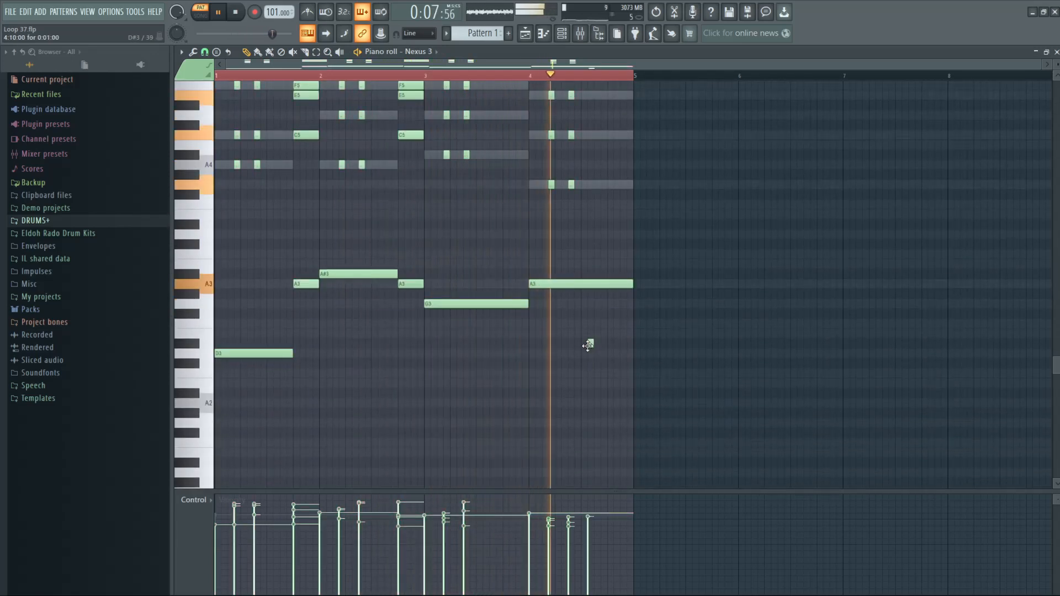
right_click(590, 343)
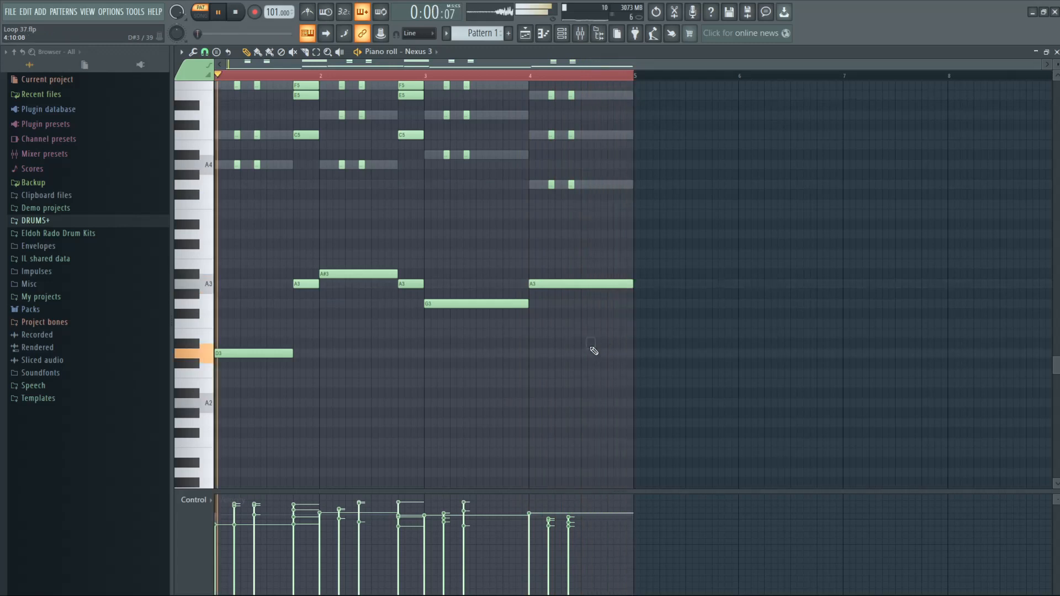
left_click_drag(613, 374, 205, 262)
key("Delete")
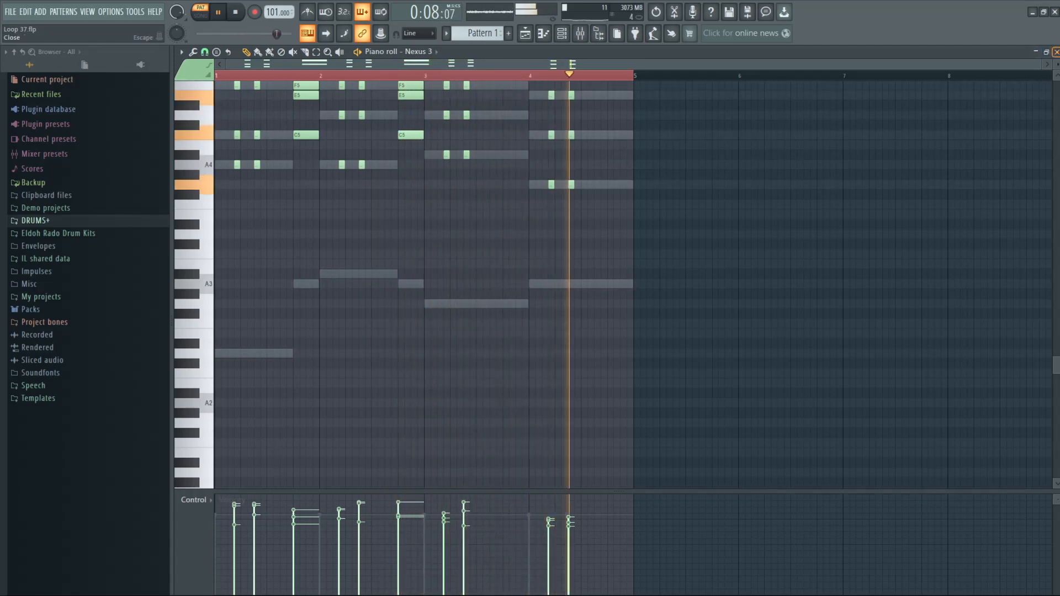
- Repeat the chord stab on step 13 of bar 3 and on steps 9, 11, 13 and 15 of bar 4
scroll(728, 156, "up", 3)
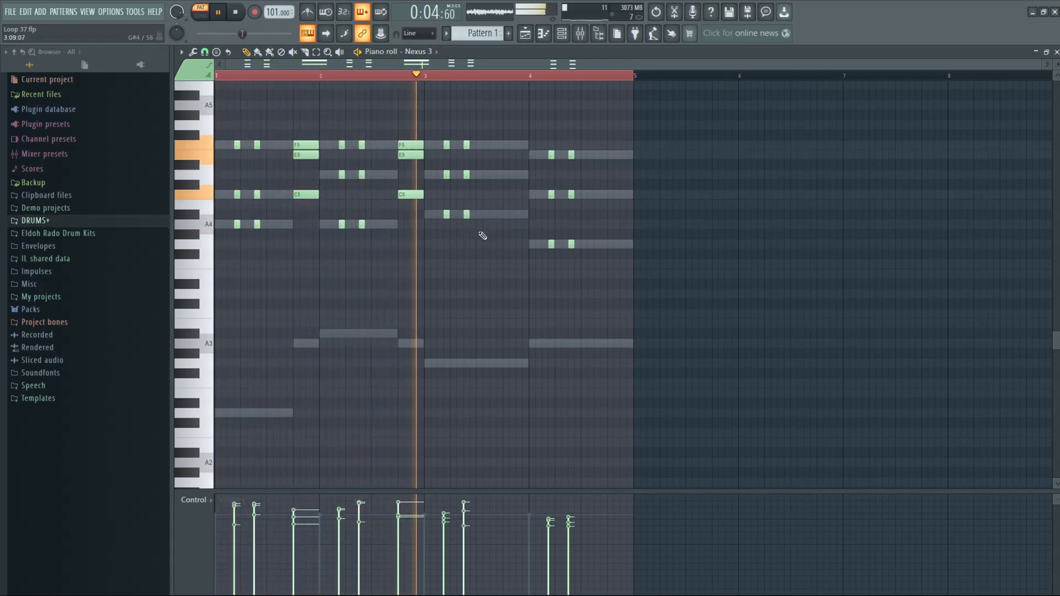
left_click_drag(478, 238, 502, 144)
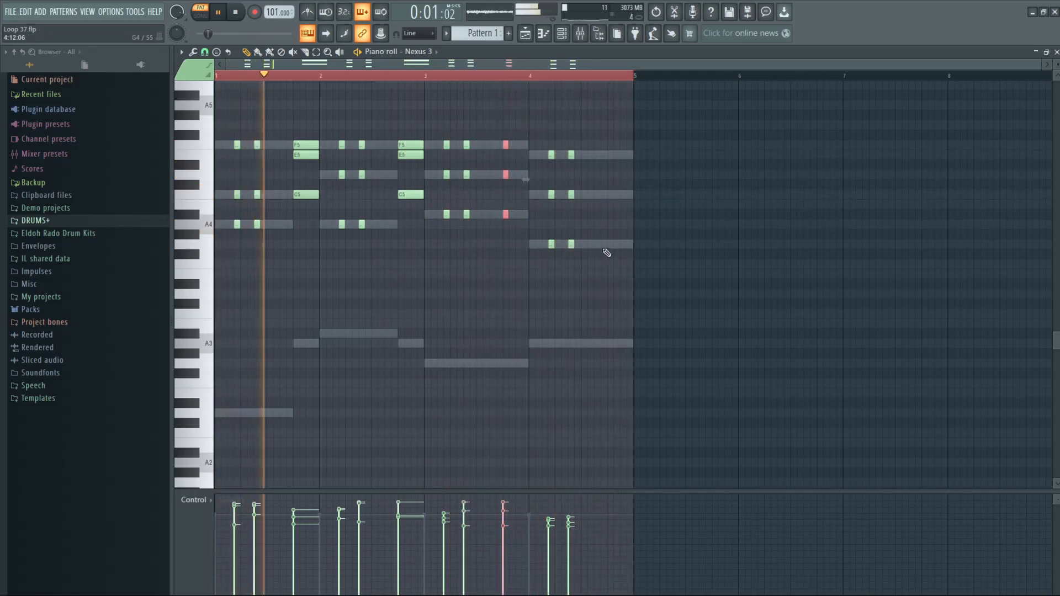
left_click(596, 268)
left_click_drag(595, 266, 602, 159)
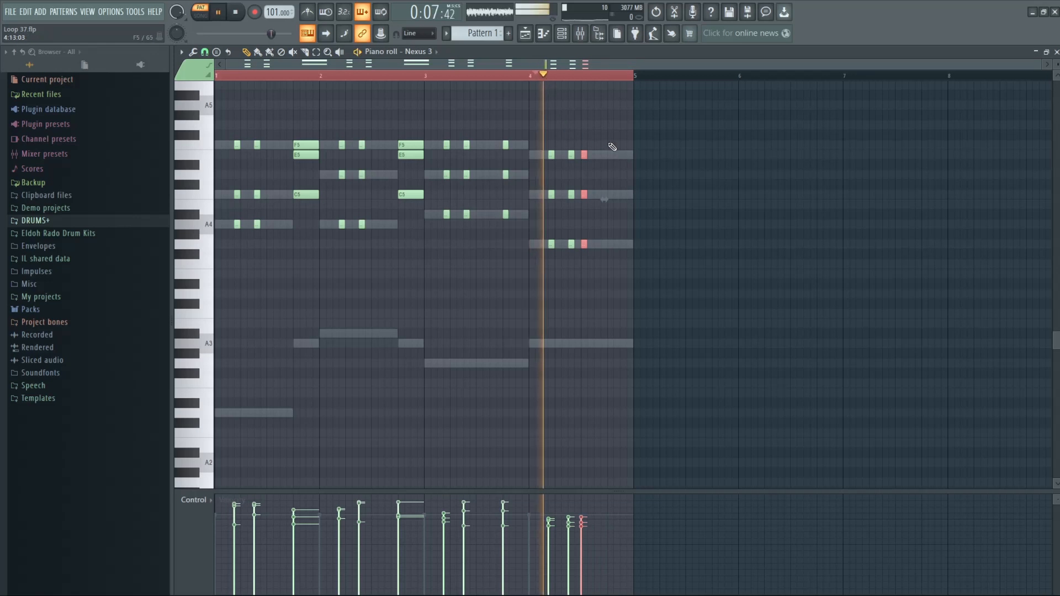
key("space")
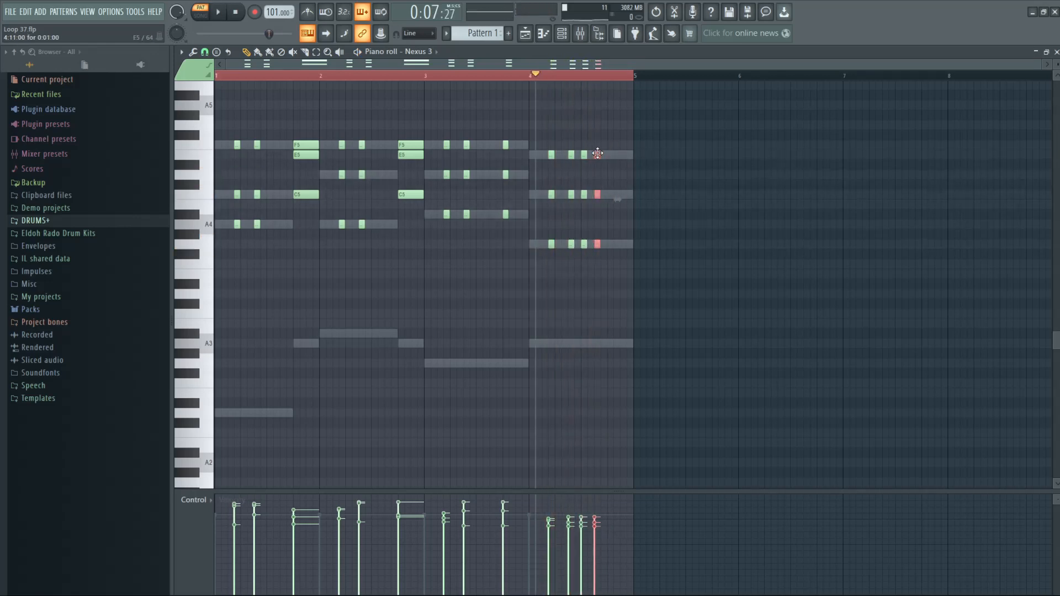
key("space")
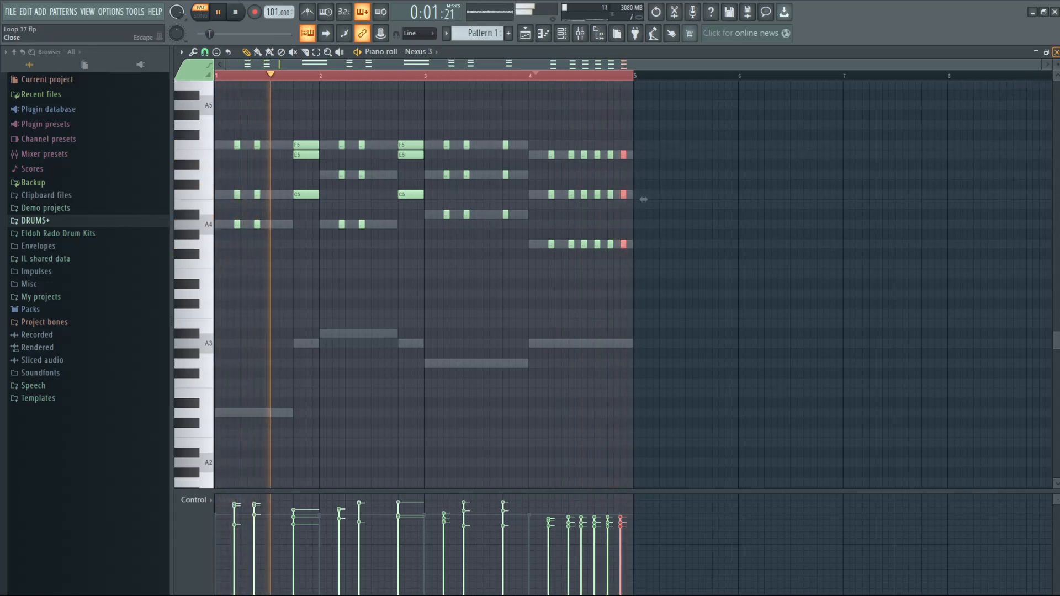
left_click(1056, 53)
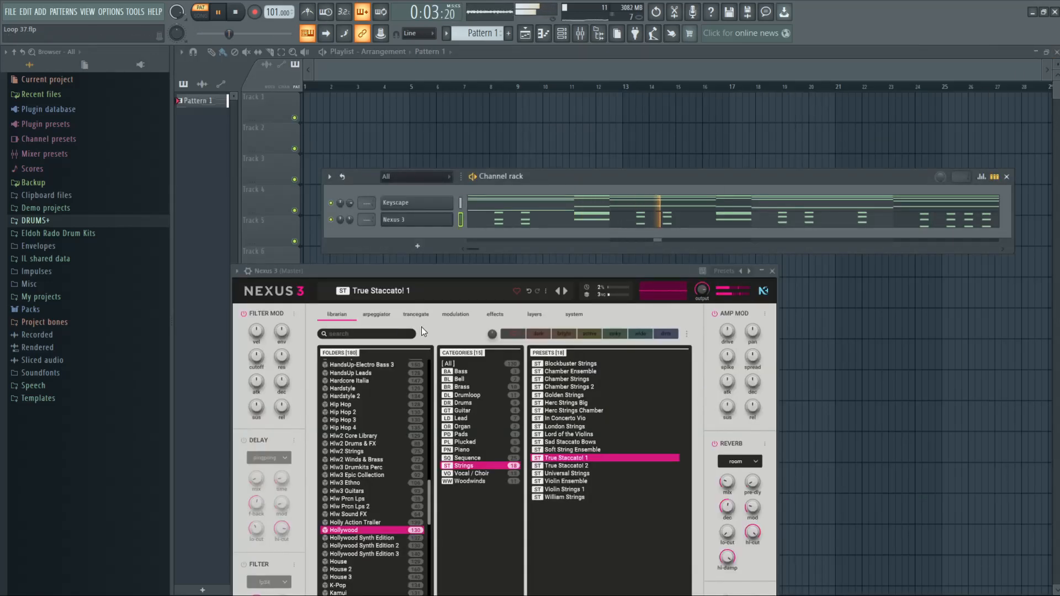
- Clone the Nexus 3 channel and load the Trumpet Lead preset from the Hollywood folder in the copy
right_click(430, 221)
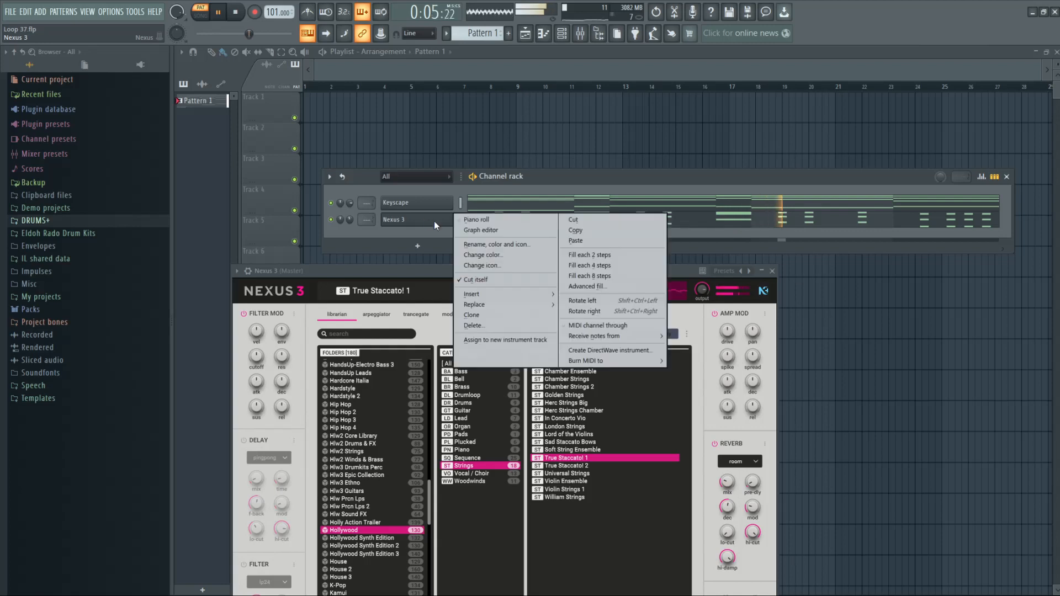
left_click(514, 316)
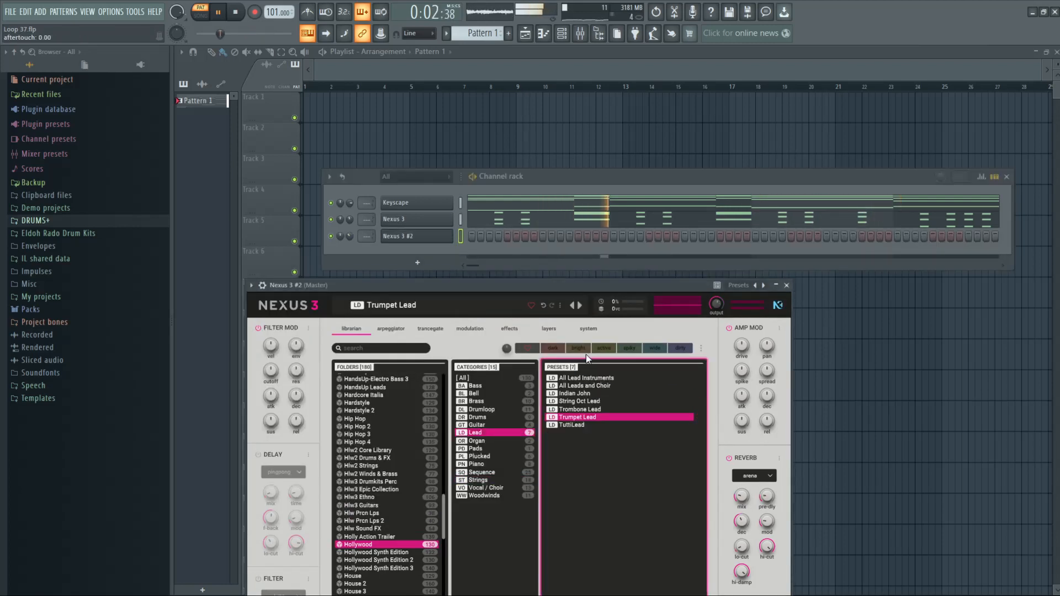
left_click_drag(602, 284, 625, 285)
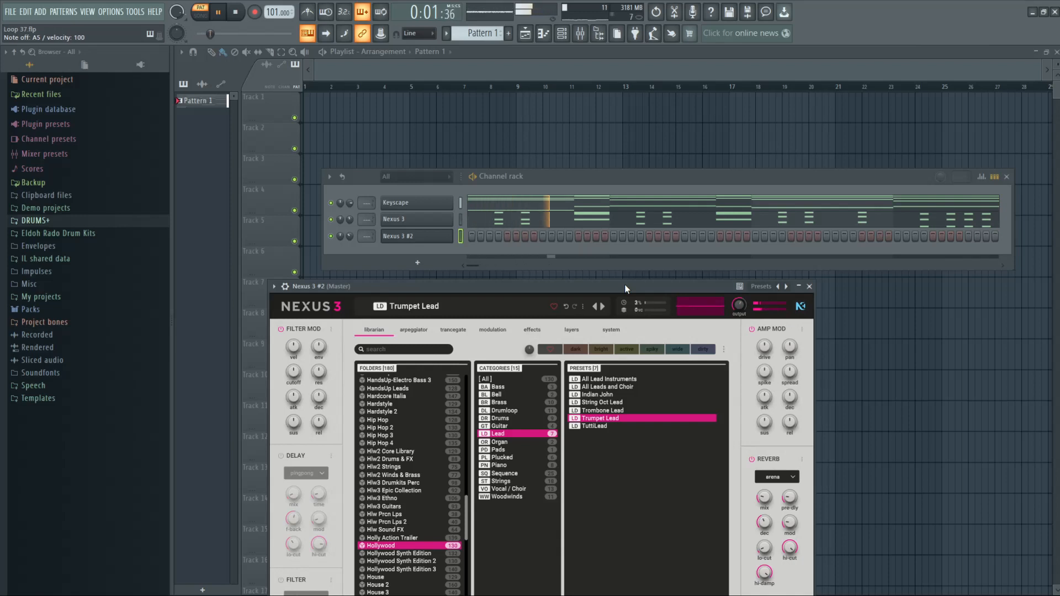
- Open the Nexus 3 #2 piano roll for the trumpet melody and undo the last note edit
key("space")
key("F7")
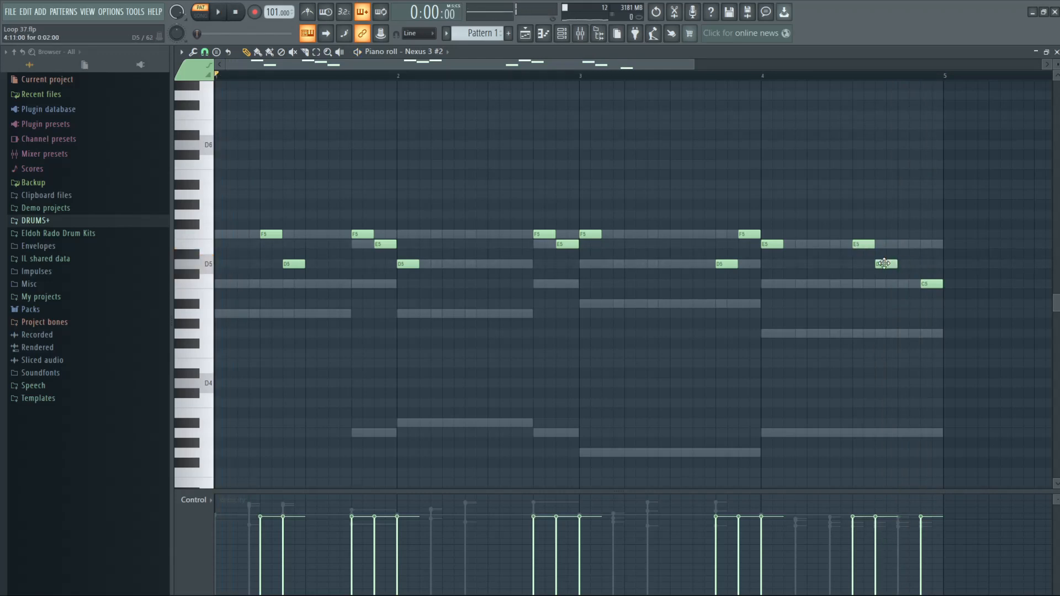
key("ctrl+z")
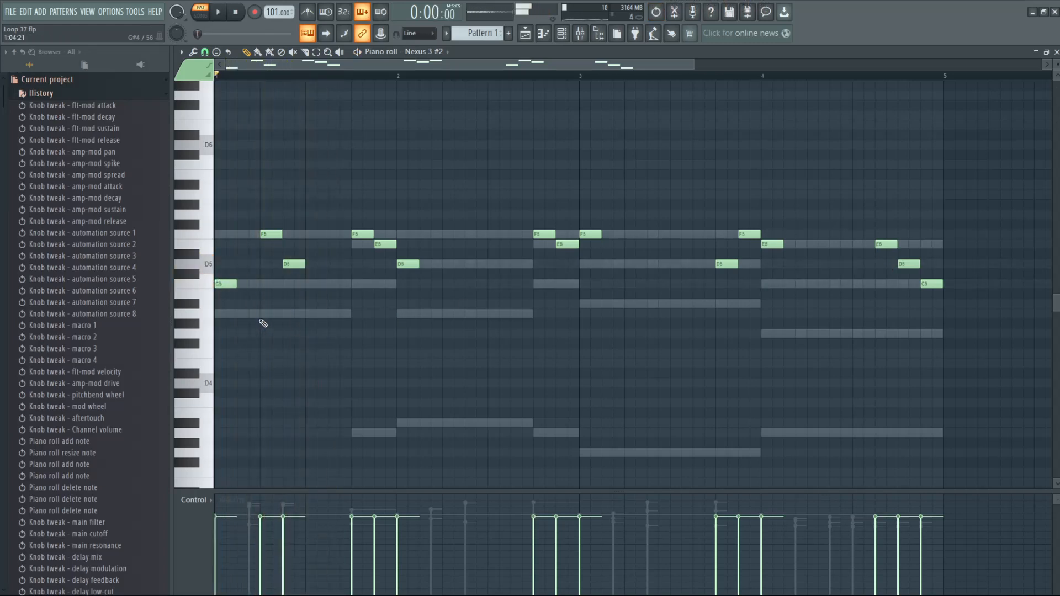
- Change the pitch of the trumpet melody's opening note to F5 and audition it
key("space")
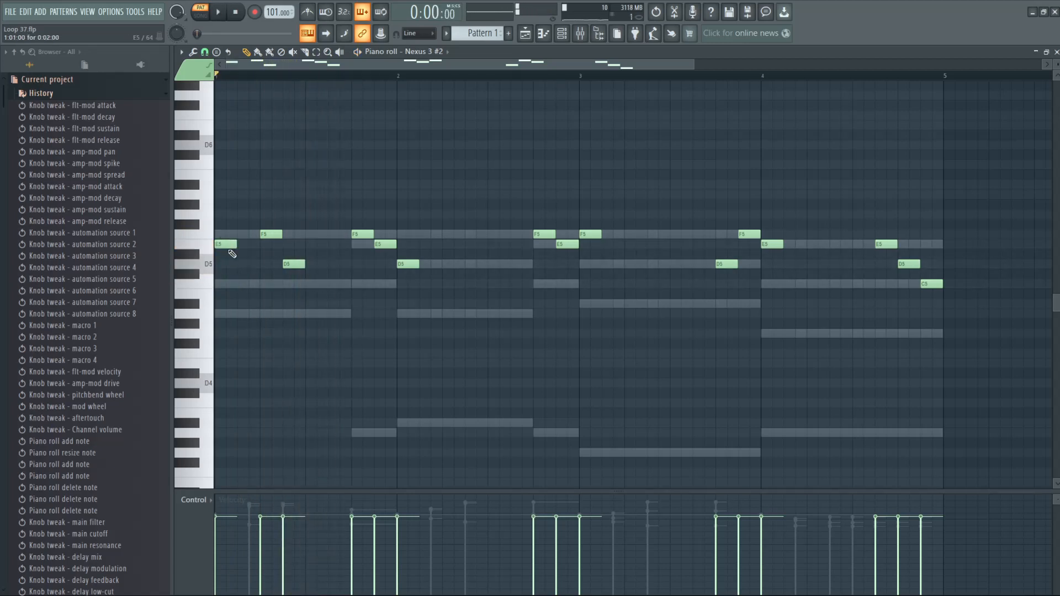
left_click(223, 249)
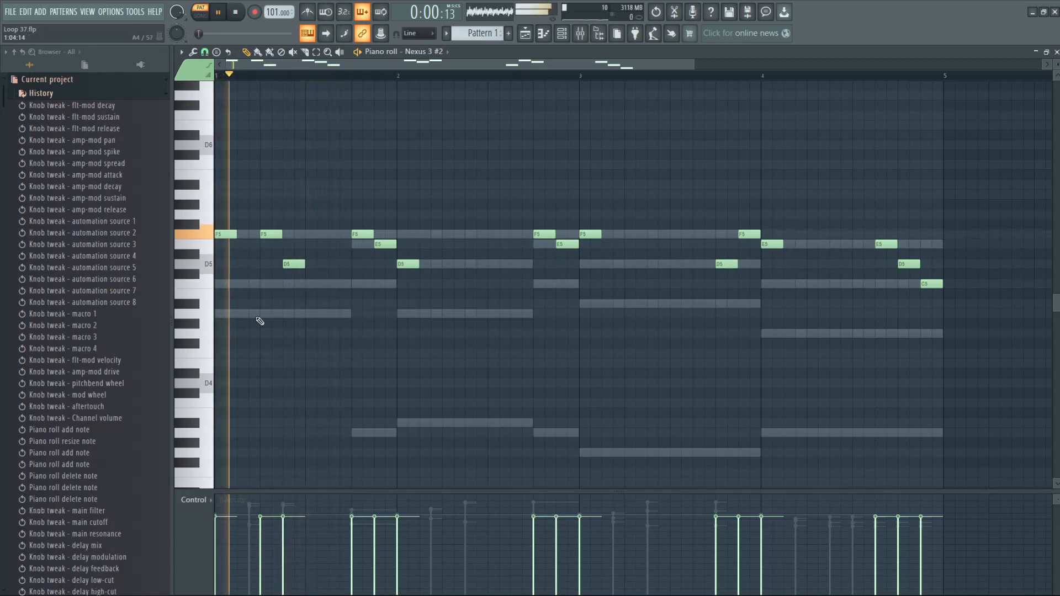
key("space")
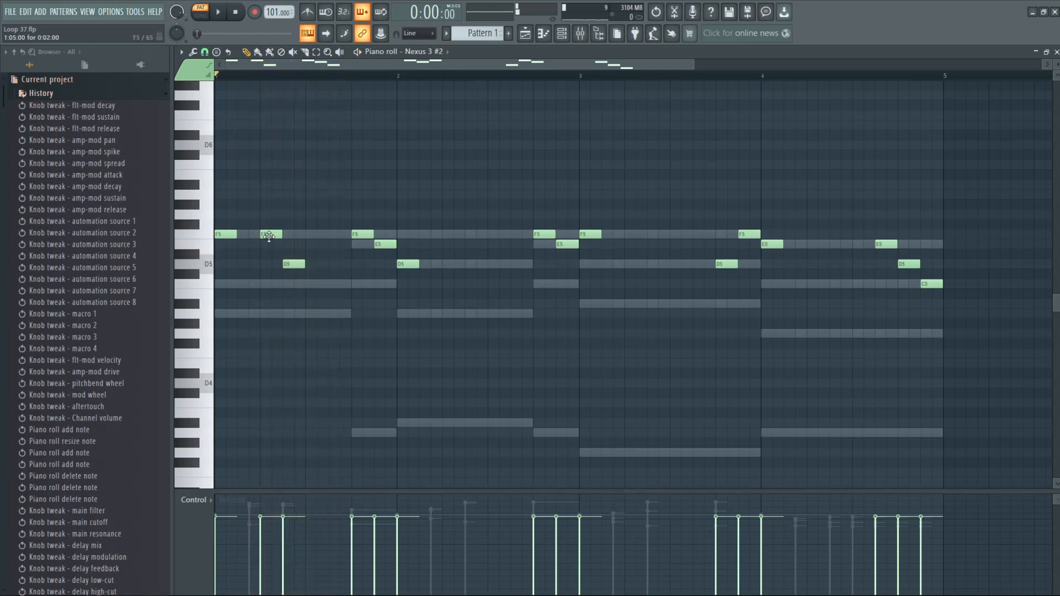
- Lower the melody's second note in bar 1 to C5 and raise its third note to F5
left_click_drag(269, 235, 253, 276)
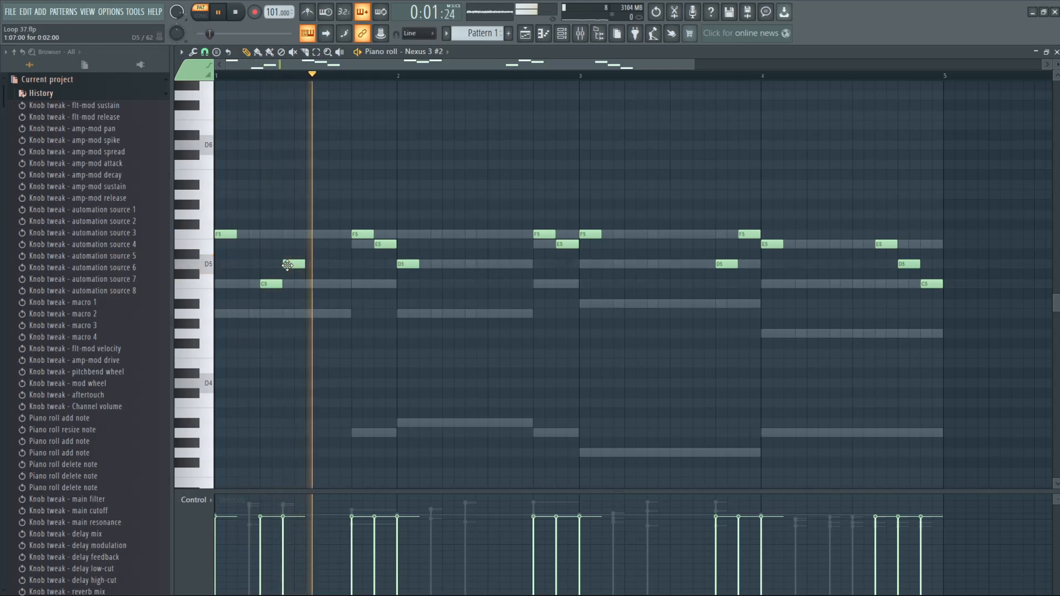
key("space")
left_click_drag(287, 265, 287, 234)
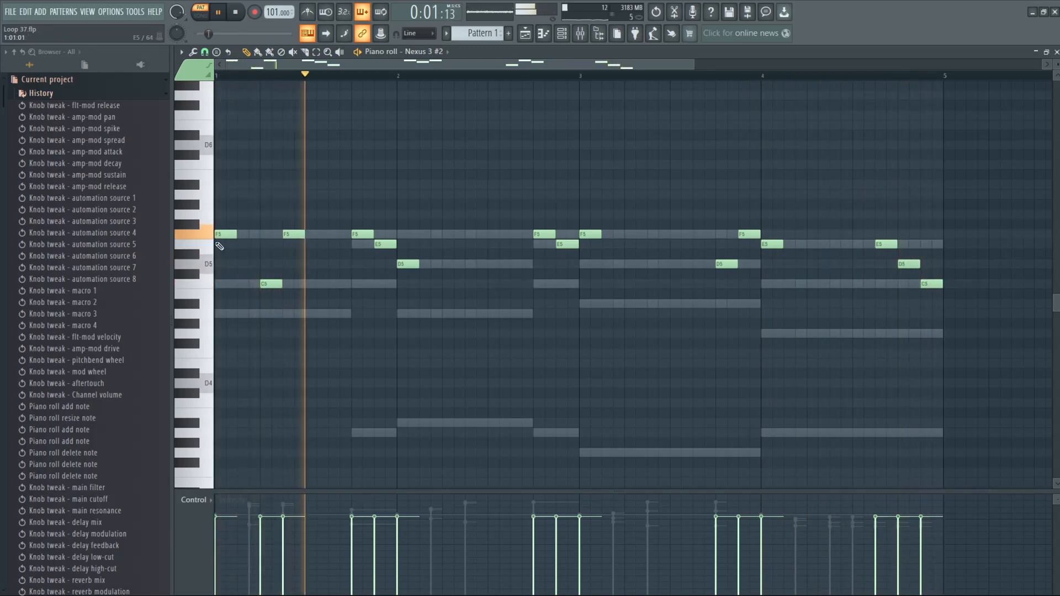
left_click(289, 234)
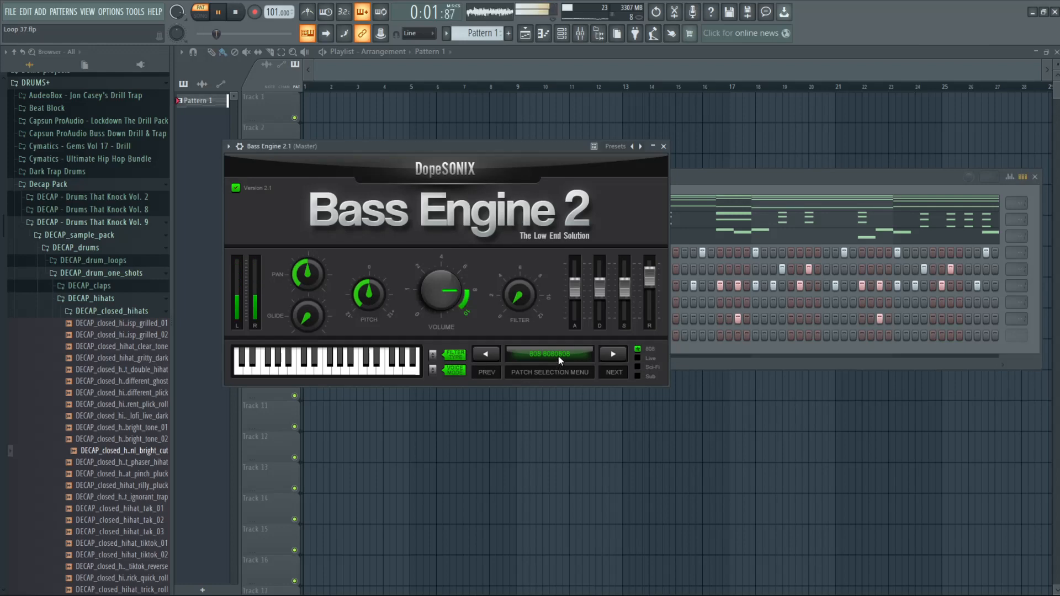
- Load the SUB Serious Sub patch in Bass Engine 2 and close the plugin window
left_click(558, 356)
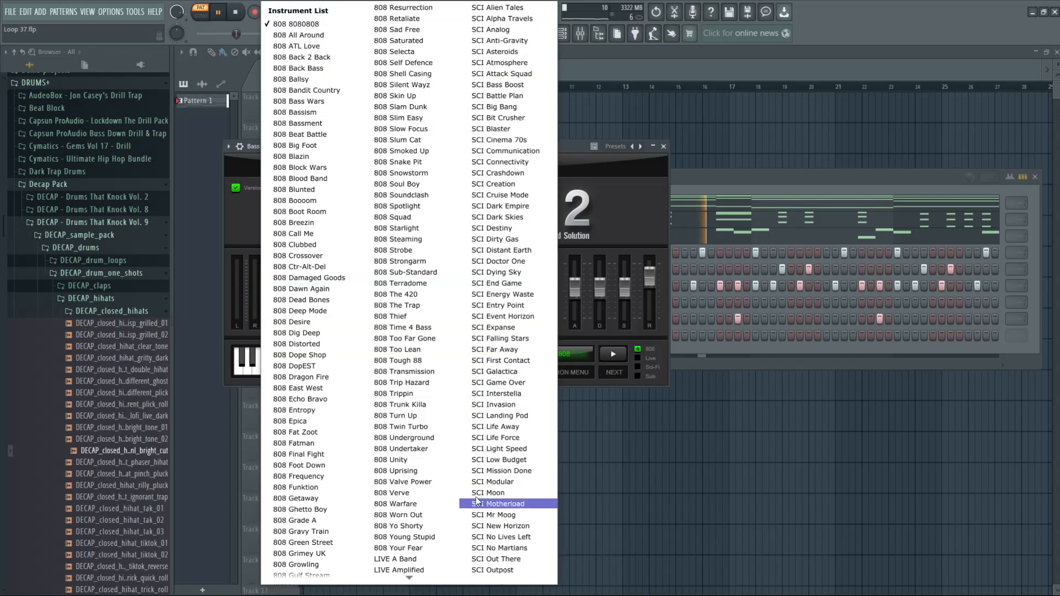
scroll(494, 452, "down", 15)
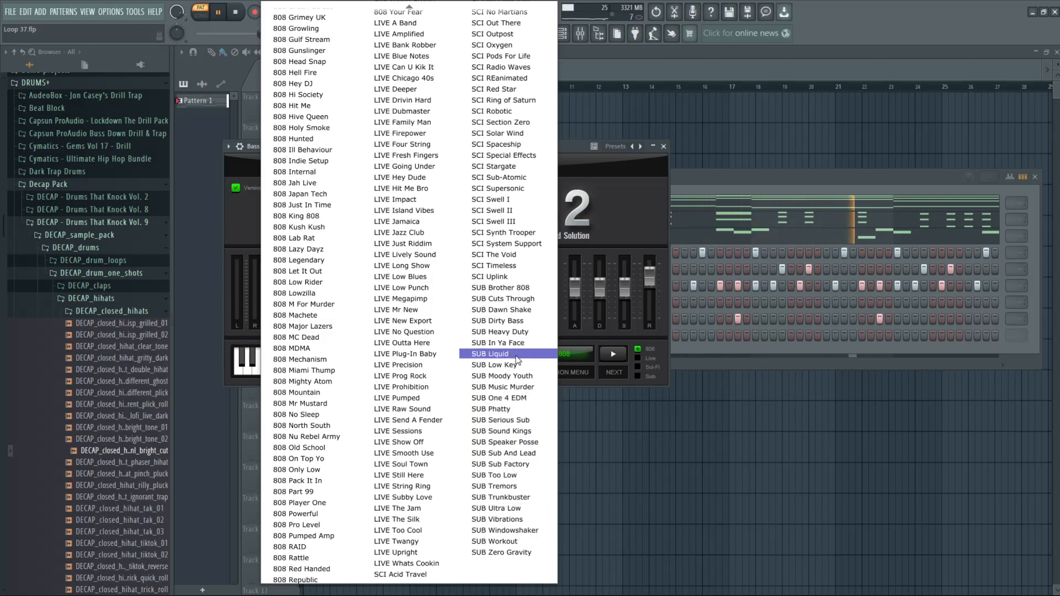
left_click(500, 420)
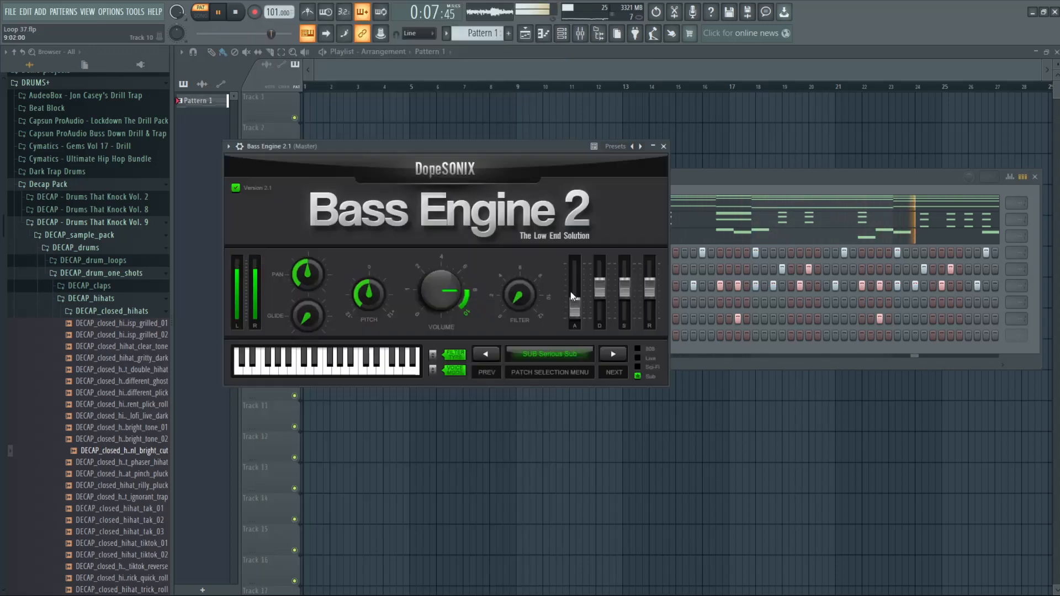
left_click(663, 147)
- Open the Bass Engine 2.1 piano roll and place a one-beat D3 note at the start of bar 1, auditioning it
right_click(438, 341)
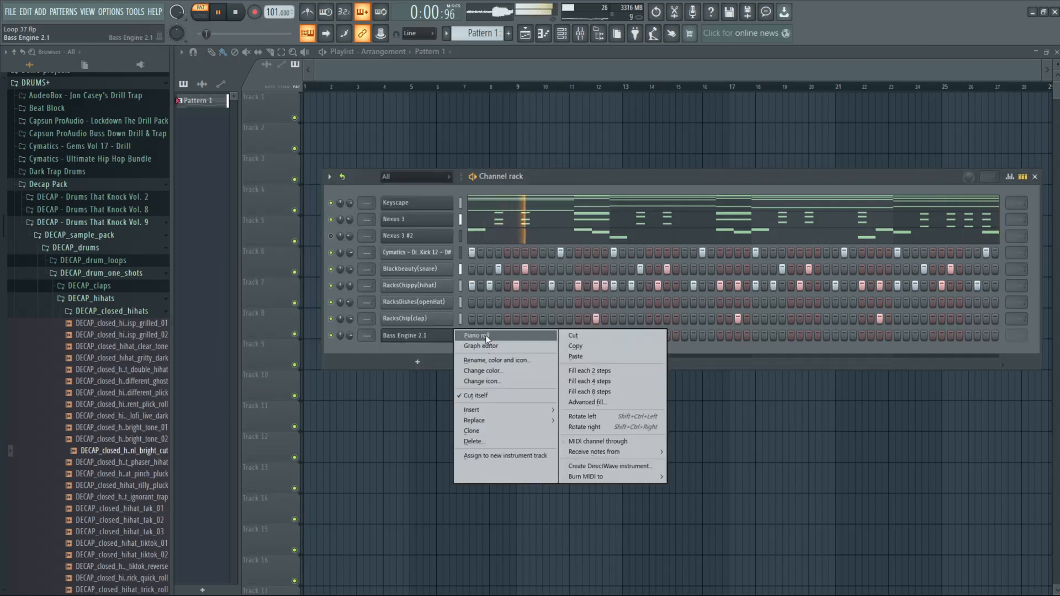
left_click(486, 336)
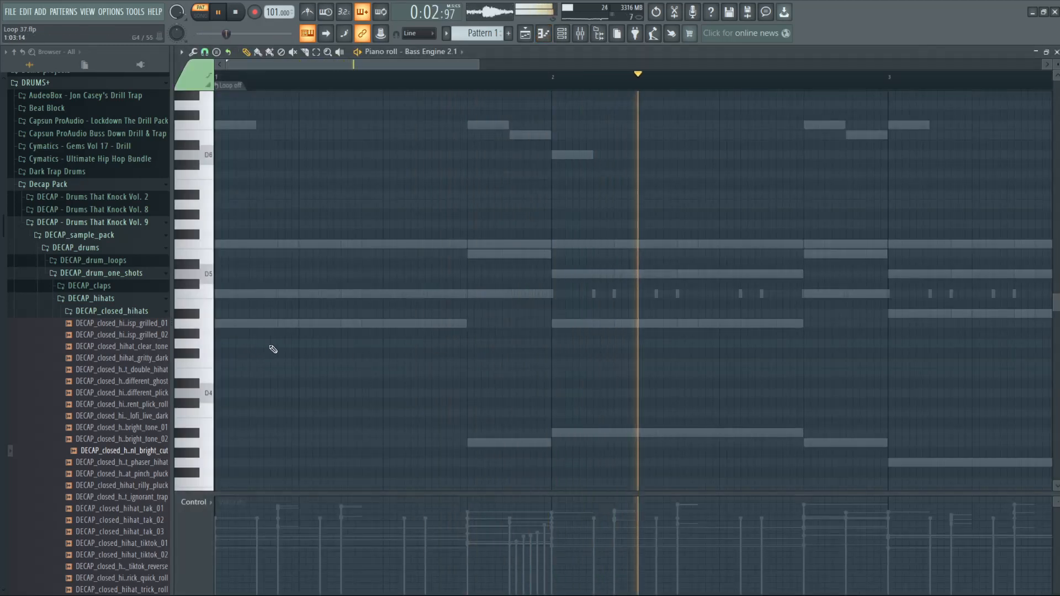
scroll(273, 350, "down", 5)
key("space")
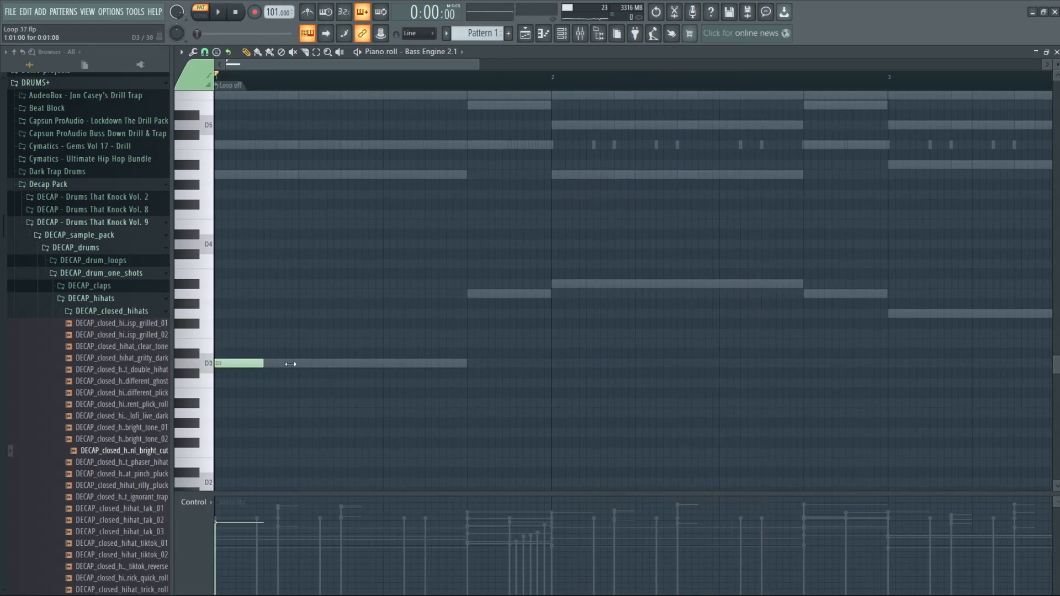
key("space")
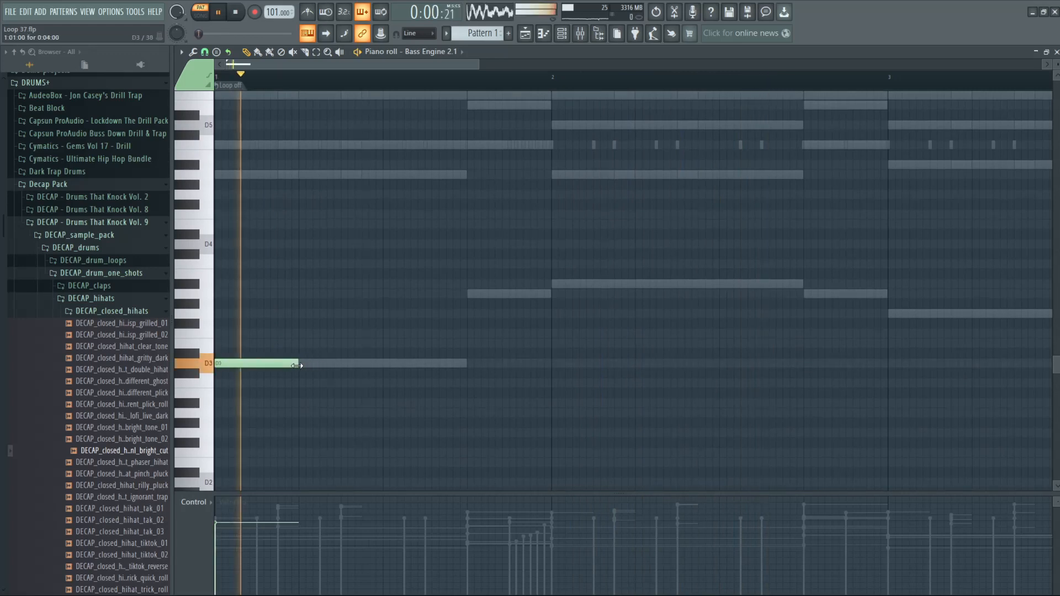
key("space")
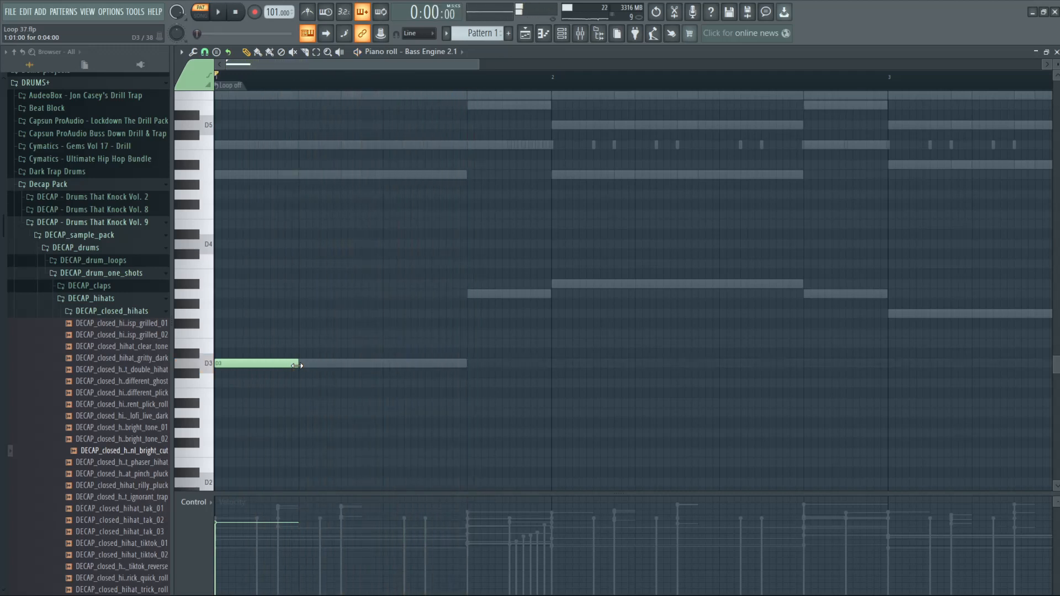
key("space")
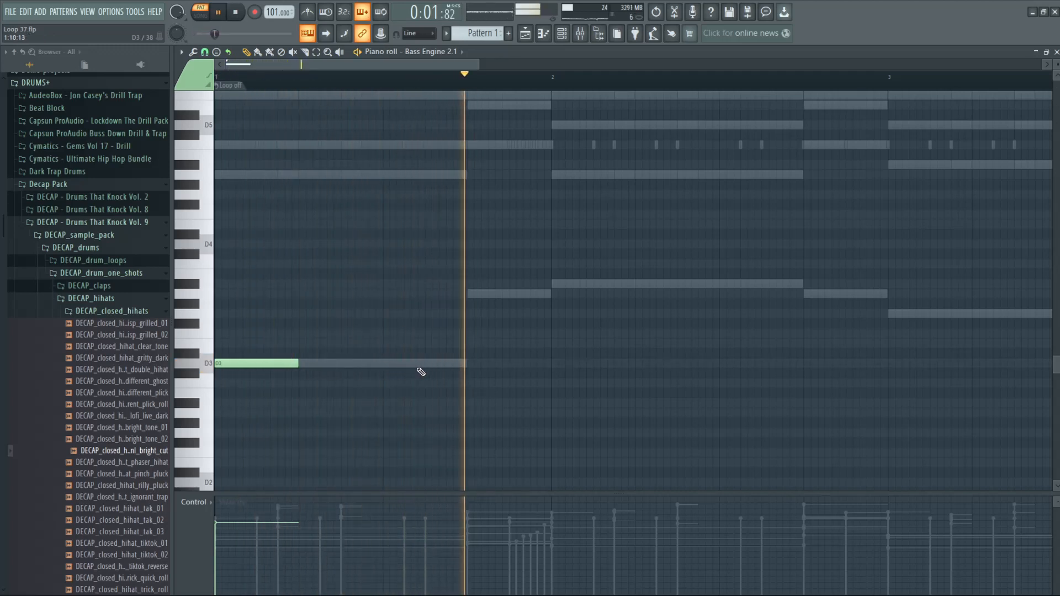
- Try a second one-beat D3 bass note in the later part of bar 1 and play the pattern
key("space")
left_click(435, 364)
key("space")
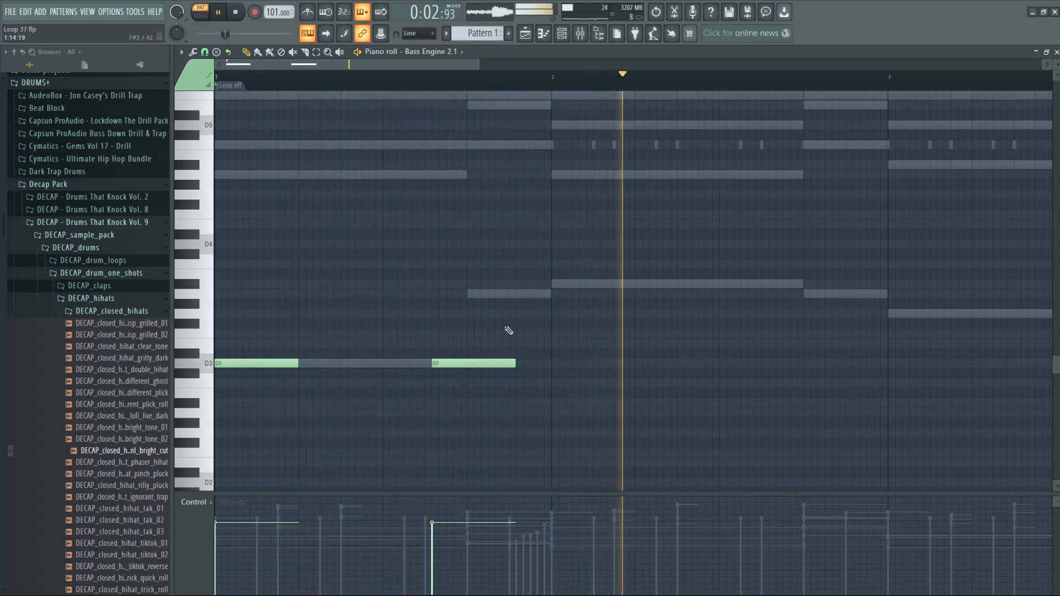
key("space")
key("space")
- Add a one-beat A#3 bass note and align it with the start of bar 2
left_click(560, 285)
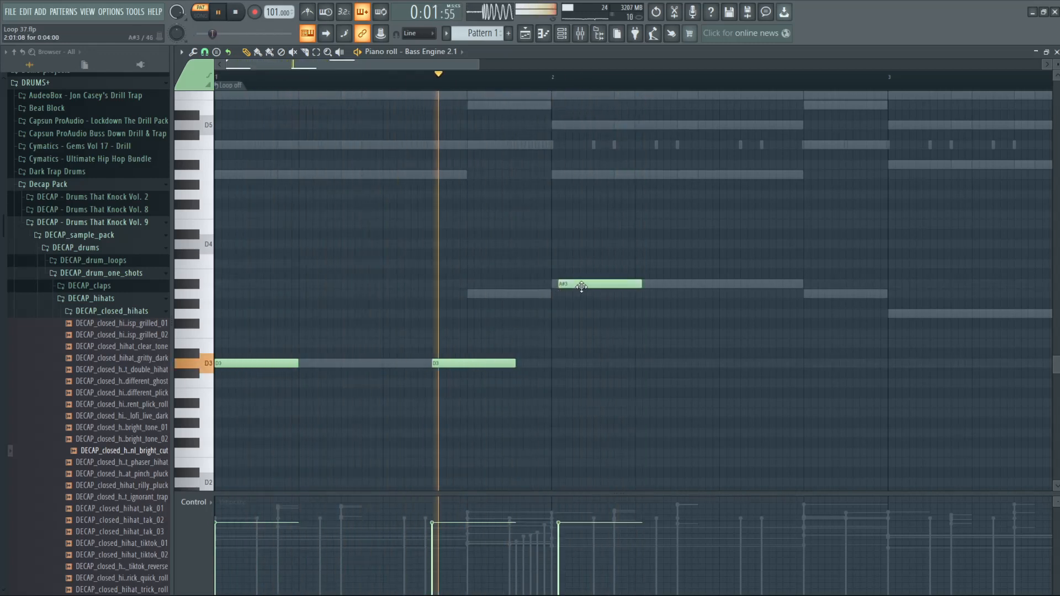
left_click_drag(569, 285, 563, 285)
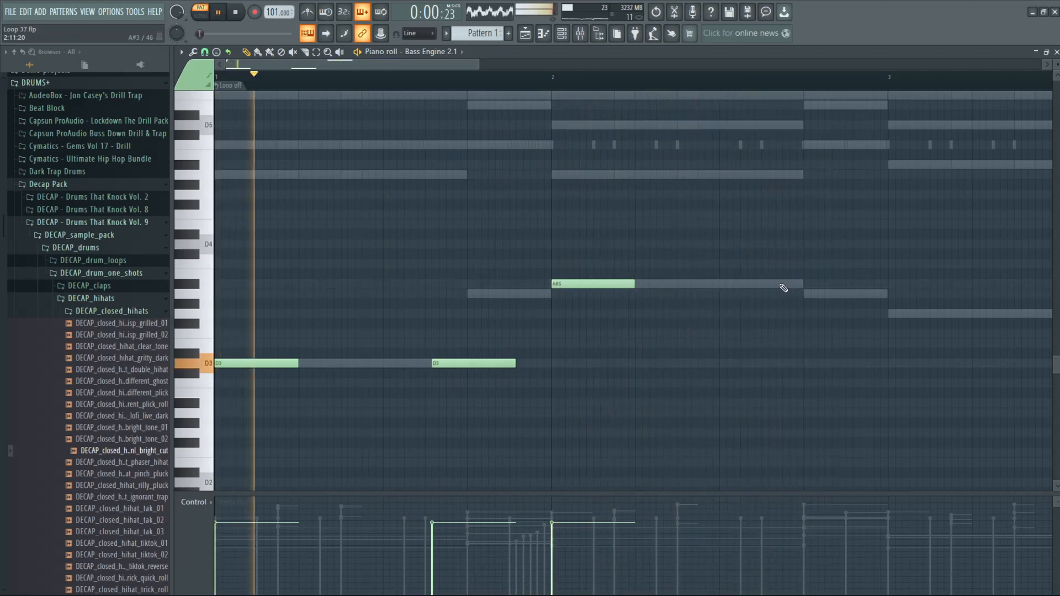
key("space")
- Set the piano roll snap to 1/4 beat and replace bar 1's second D3 note with one on the 11th step
left_click(205, 54)
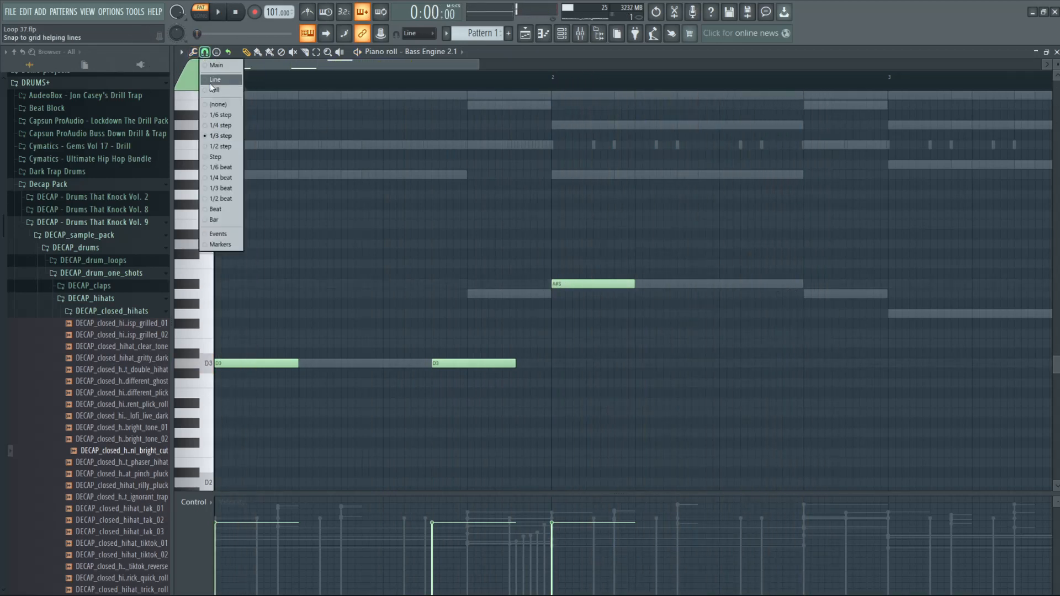
left_click(214, 179)
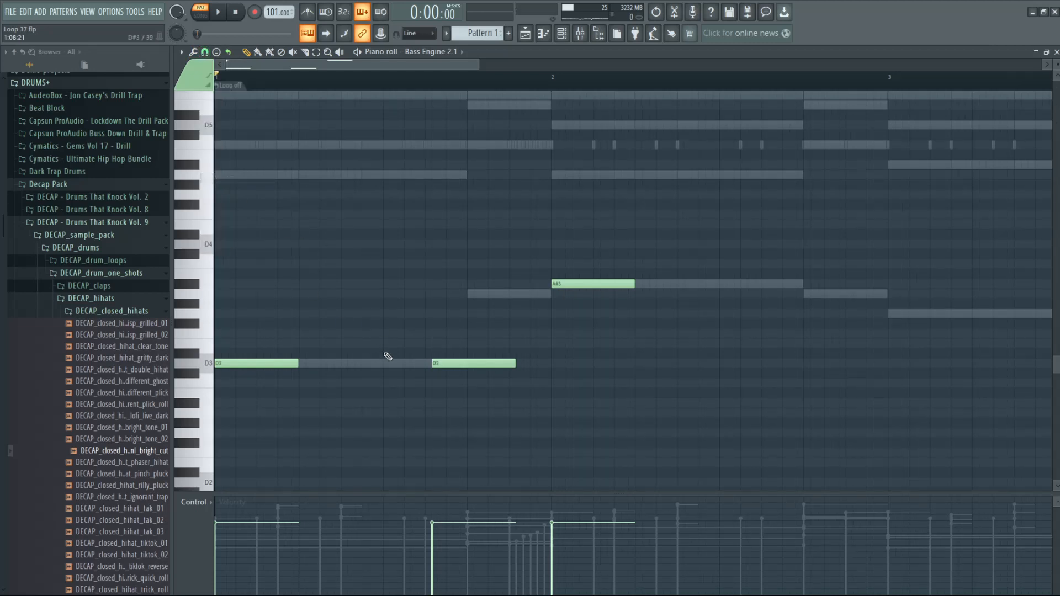
right_click(451, 361)
left_click(424, 364)
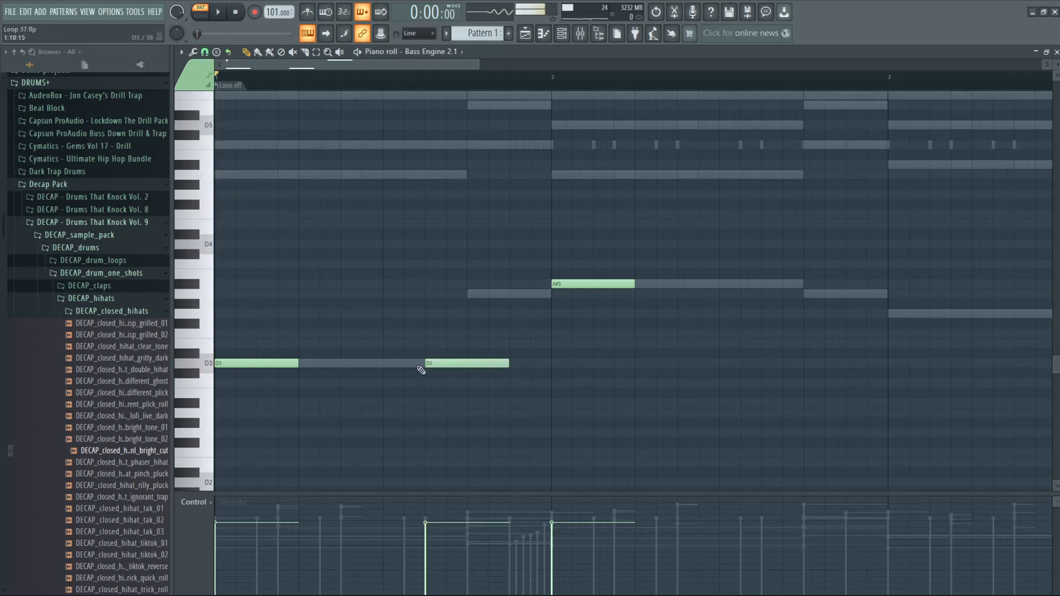
- Audition the bass line and add a second A#3 note on the 11th step of bar 2
key("space")
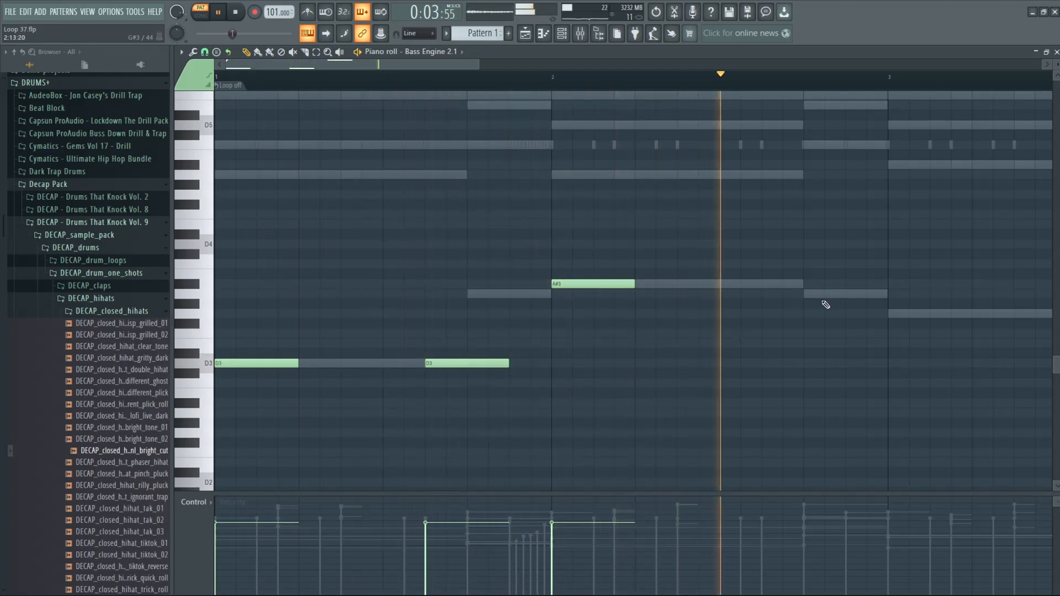
key("space")
key("space")
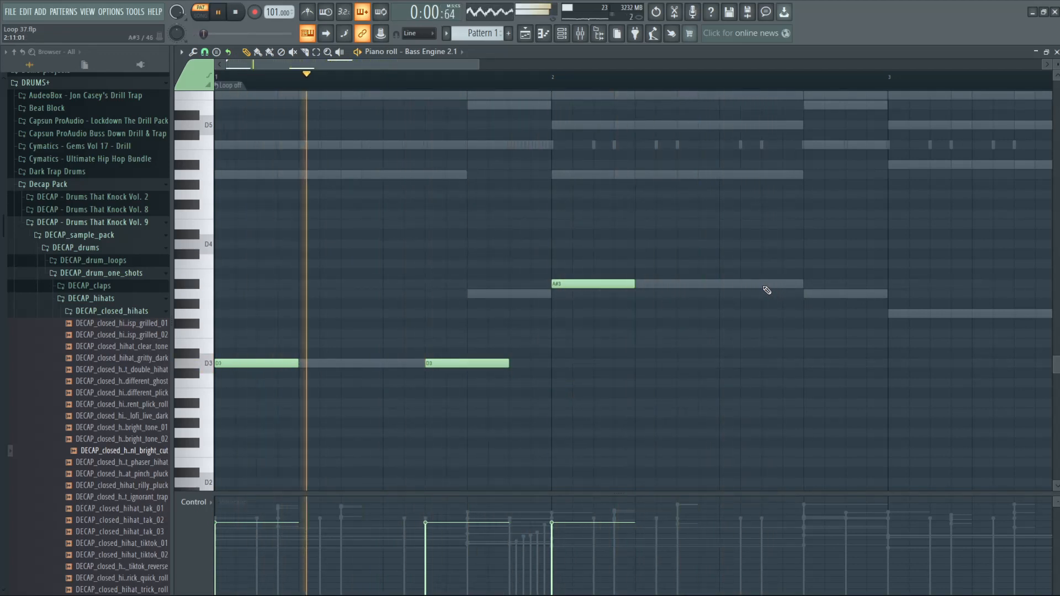
left_click(767, 284)
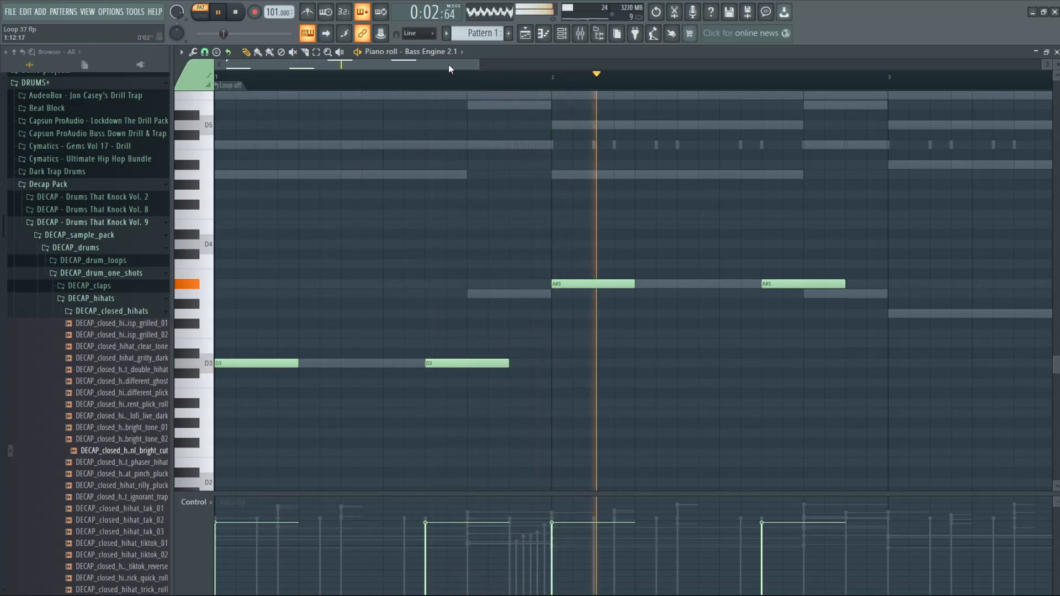
- Add two one-beat G3 bass notes in bar 3, at its start and on its 11th step
left_click_drag(450, 65, 550, 78)
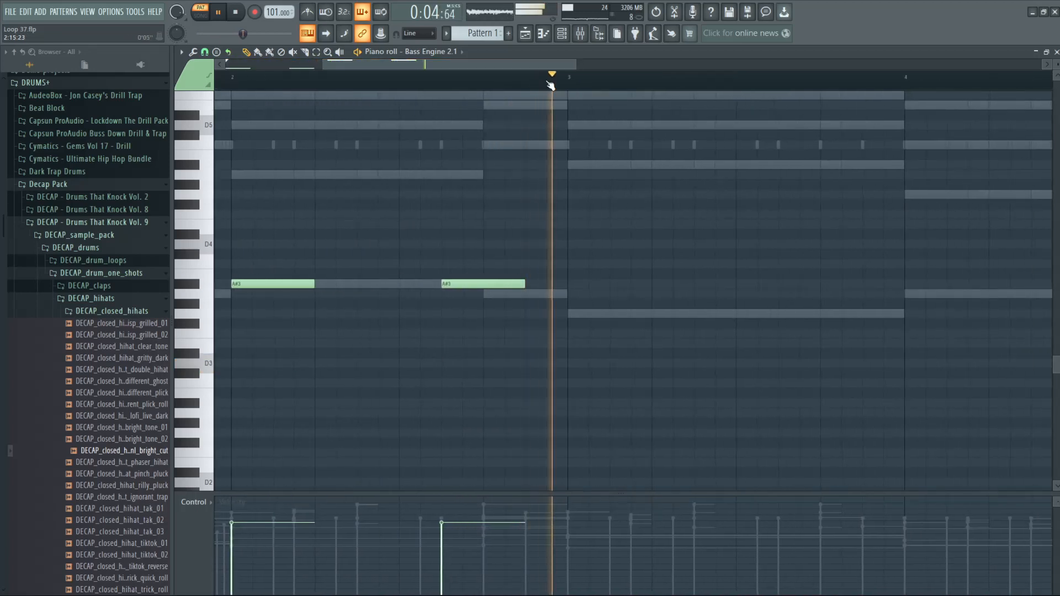
left_click(571, 313)
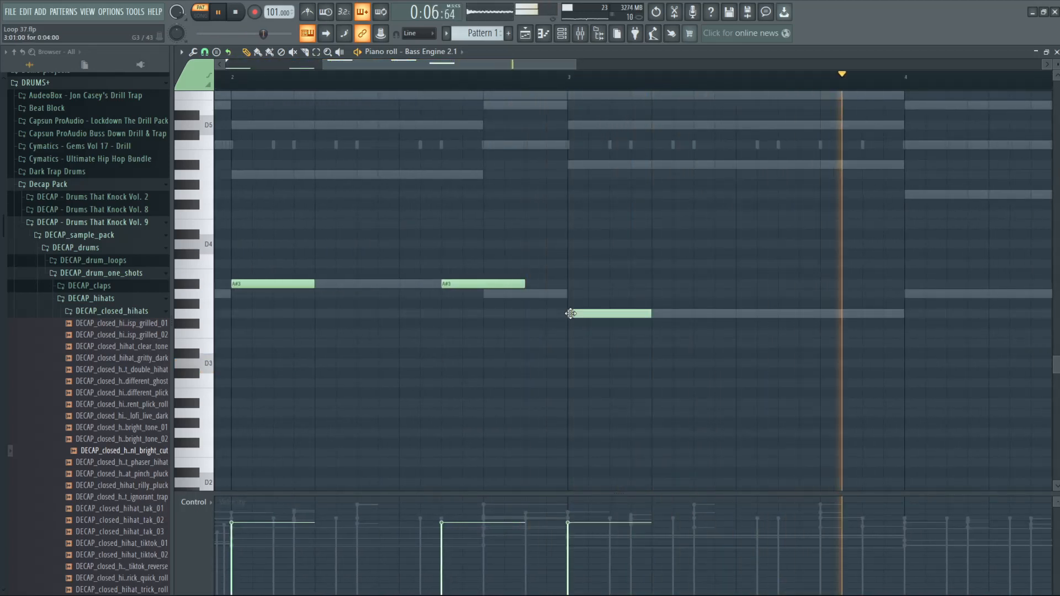
left_click(780, 314)
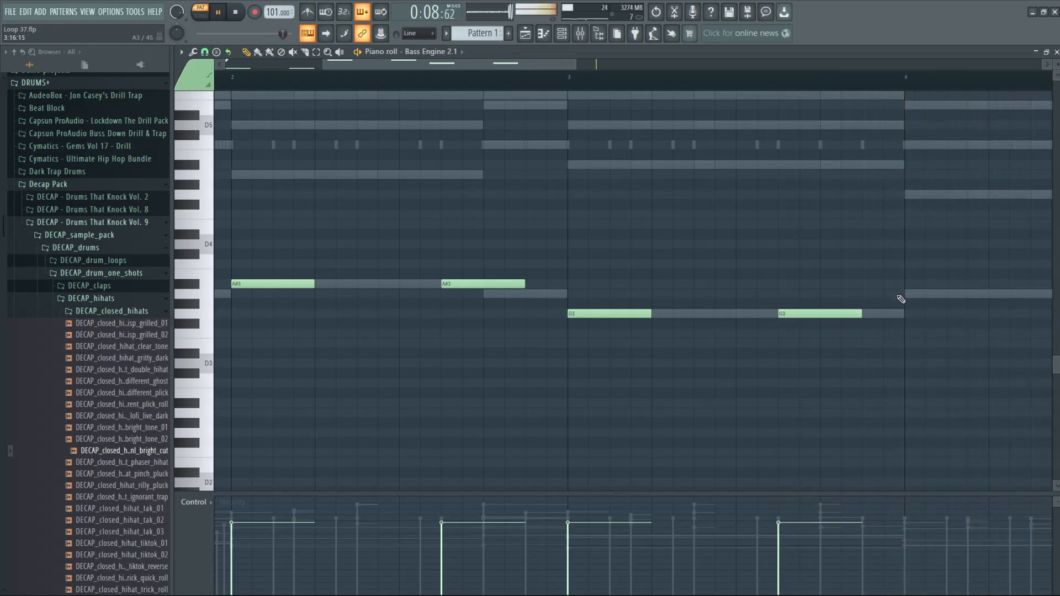
- Add two one-beat A3 bass notes in bar 4, at its start and on its 11th step
left_click(906, 294)
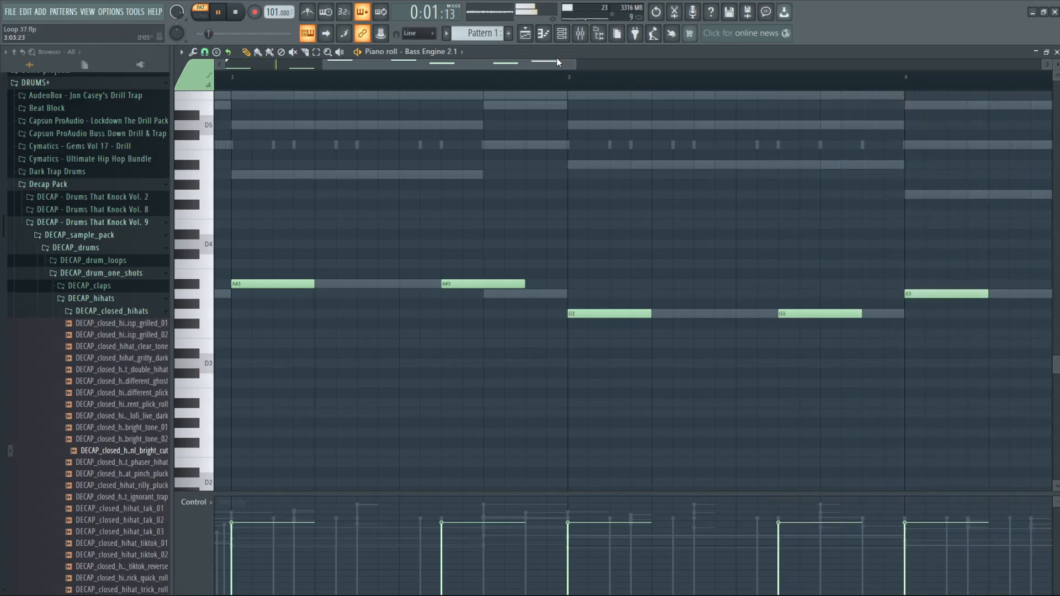
left_click_drag(558, 65, 640, 78)
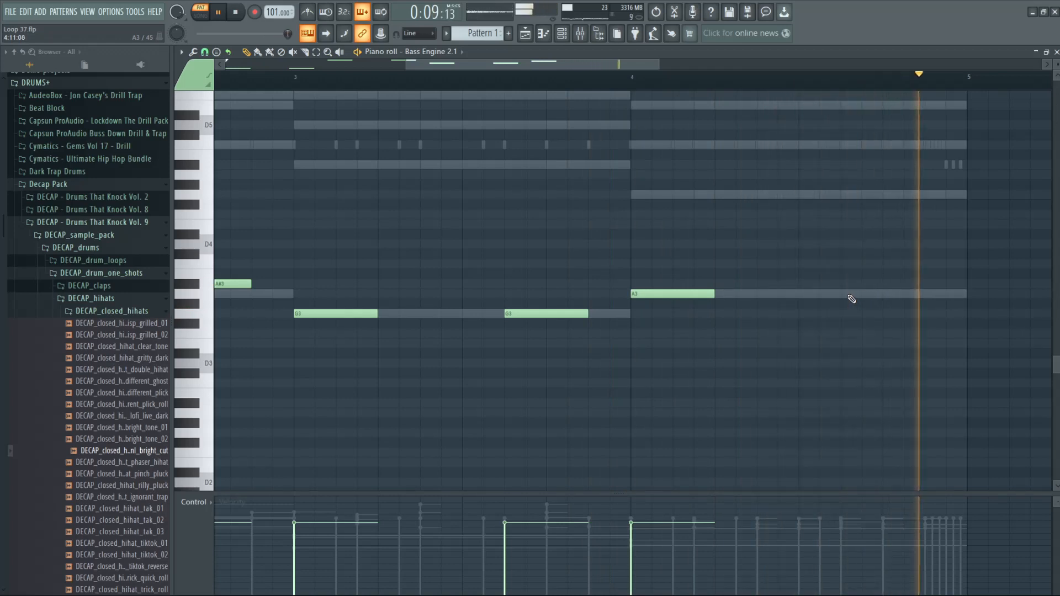
left_click(845, 295)
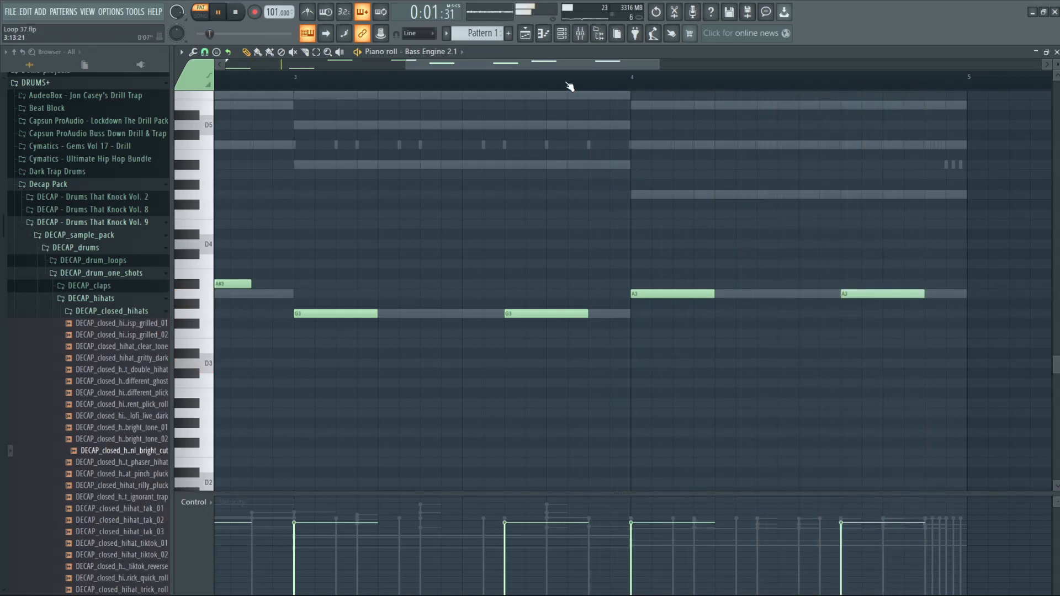
- Try all the bass notes one octave higher and move them back down an octave
scroll(569, 87, "down", 3)
key("ctrl+a")
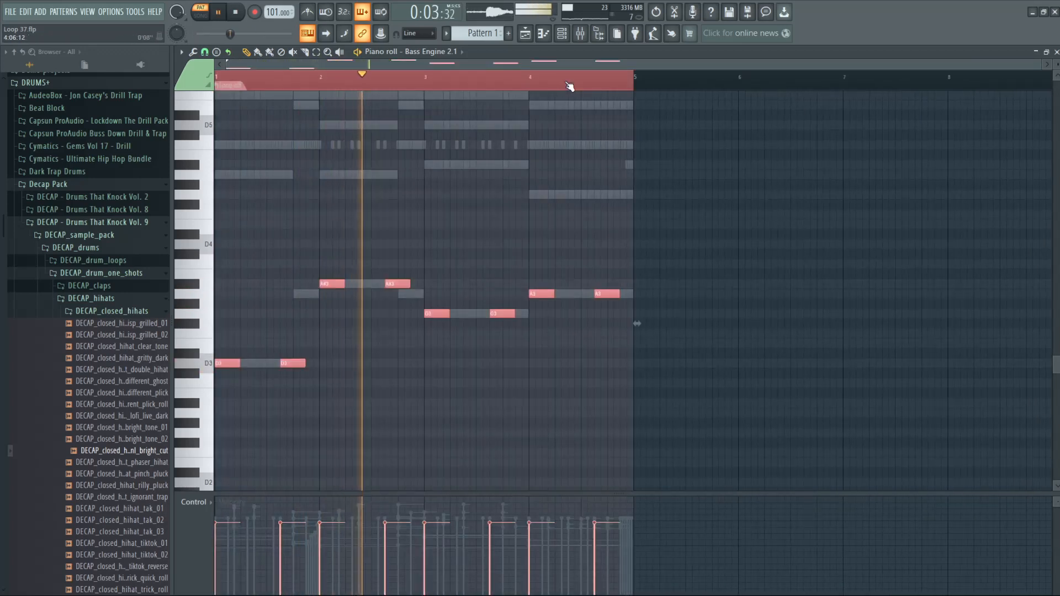
key("ctrl+Up")
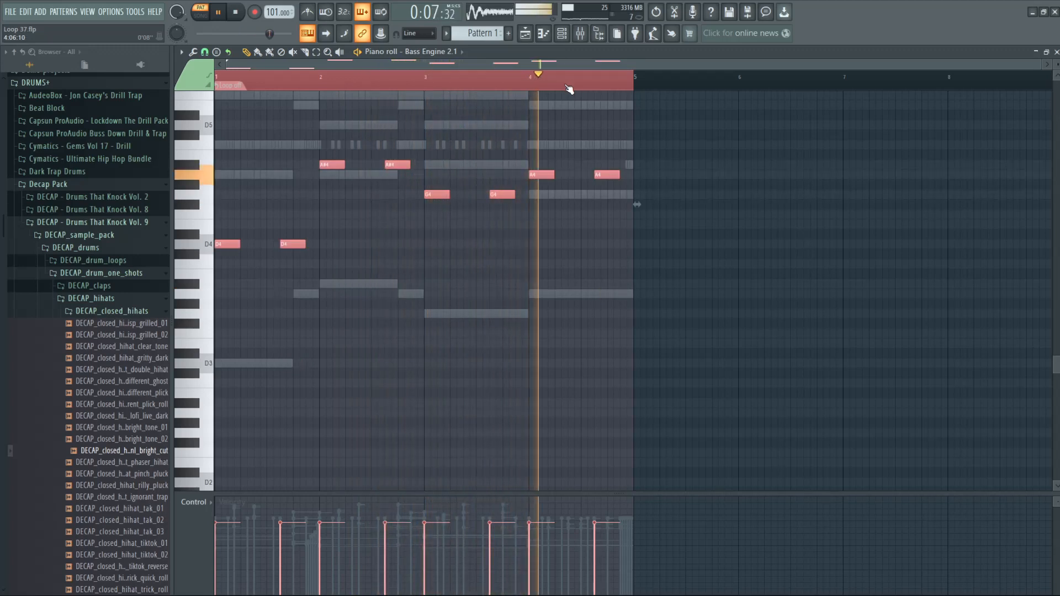
key("ctrl+Down")
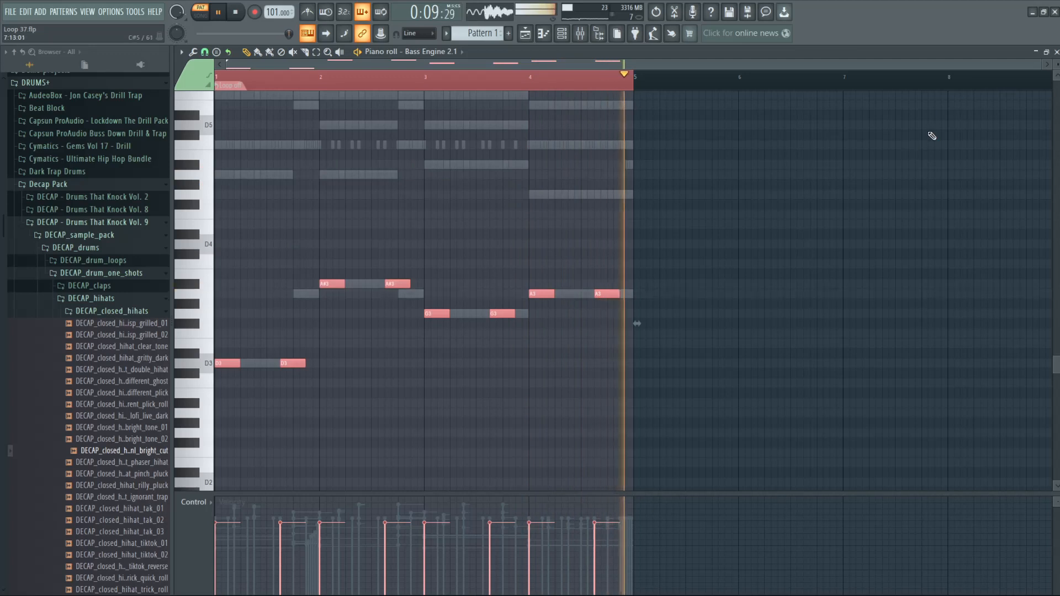
- Return to the channel rack and lock the active/mute state of the Keyscape and Nexus 3 #2 channels
key("F5")
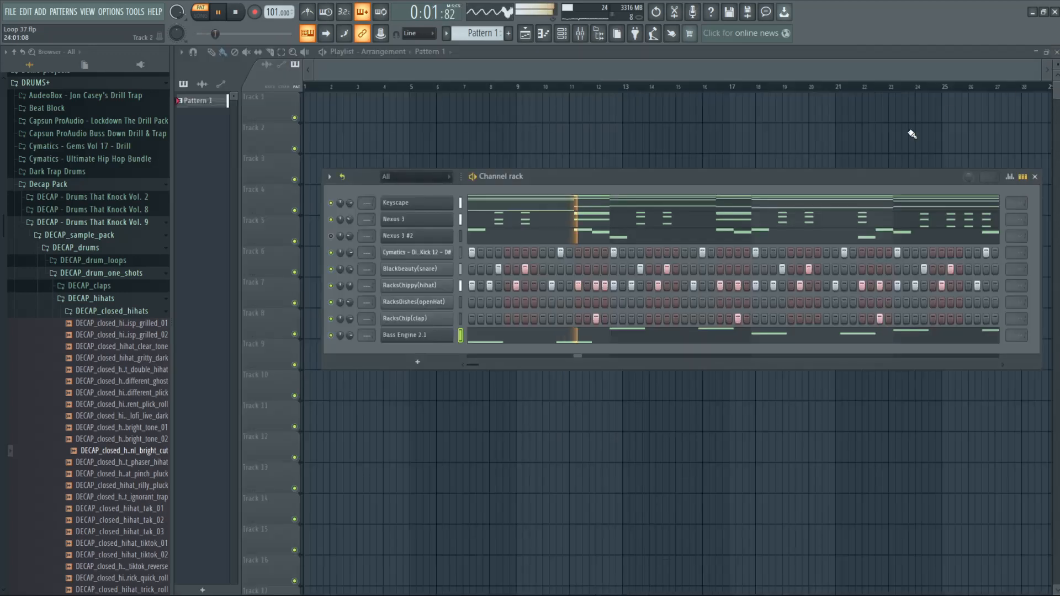
right_click(331, 203)
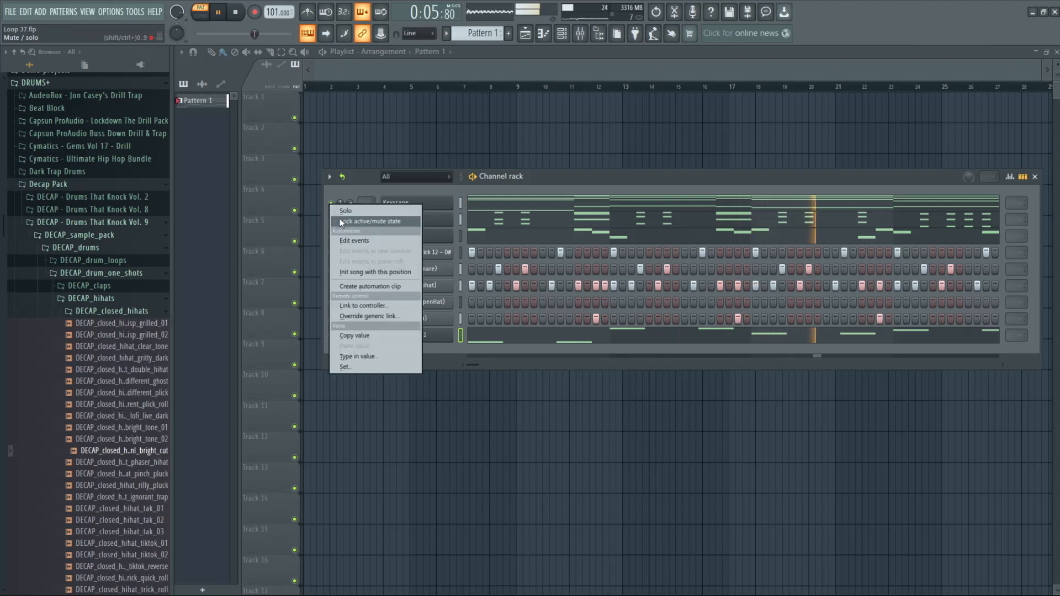
left_click(341, 222)
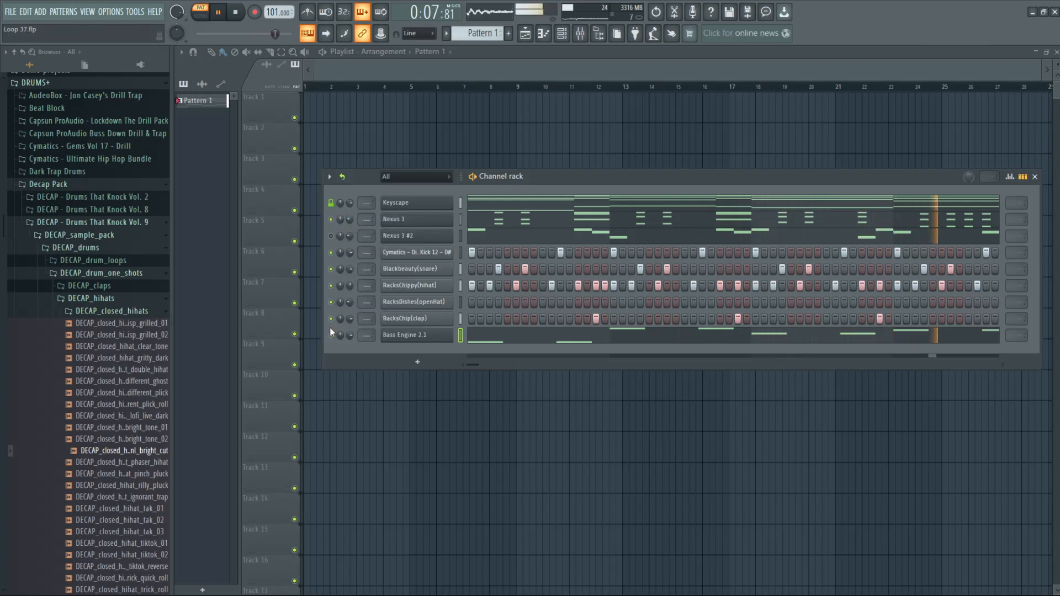
right_click(330, 236)
left_click(334, 252)
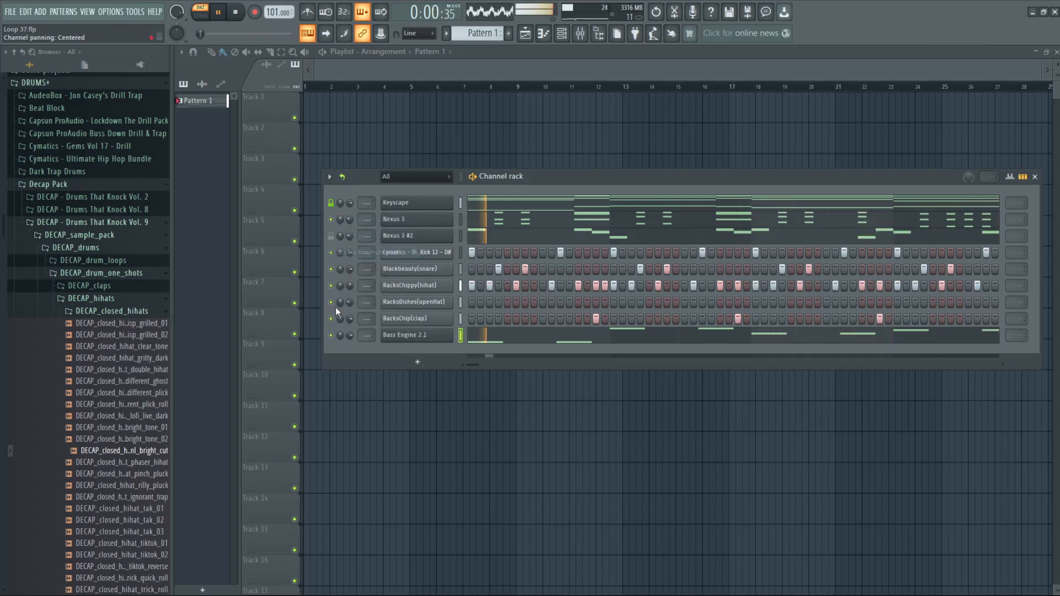
- Solo the Bass Engine 2.1 channel and switch its patch to SUB Low Key
right_click(331, 335)
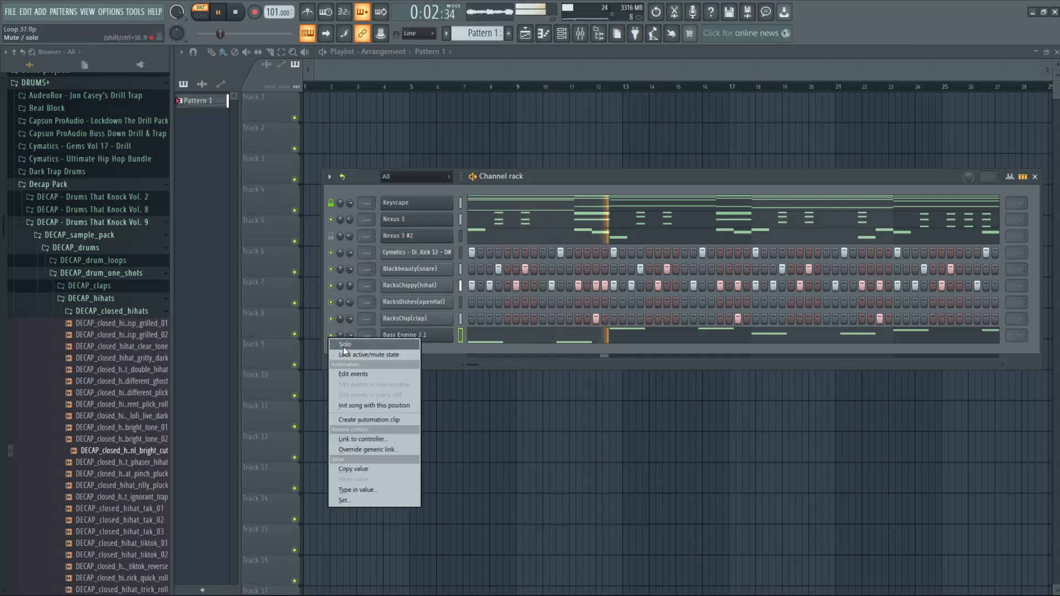
left_click(343, 345)
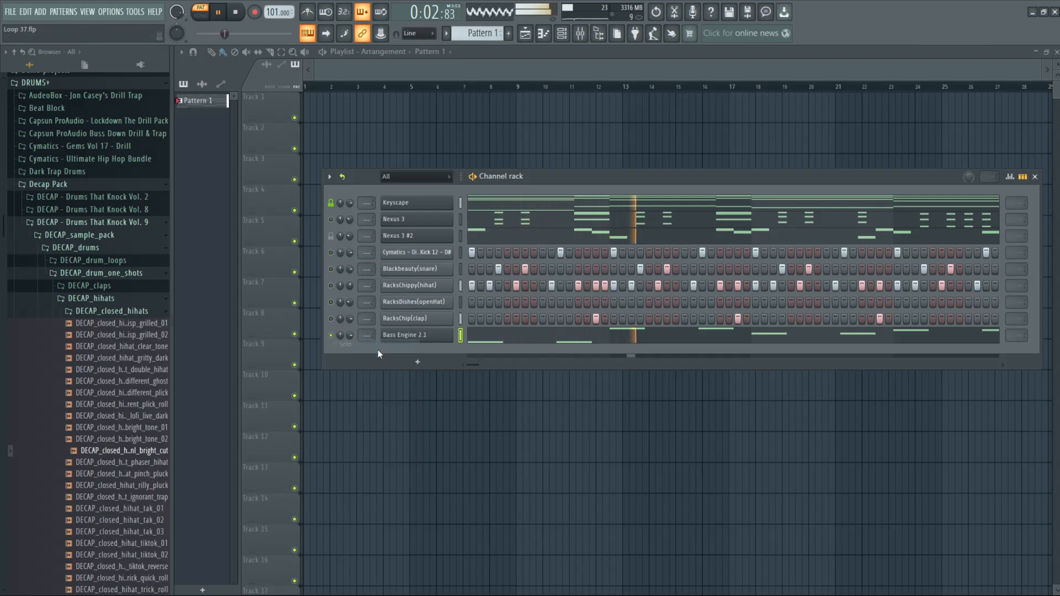
left_click(429, 343)
left_click(562, 353)
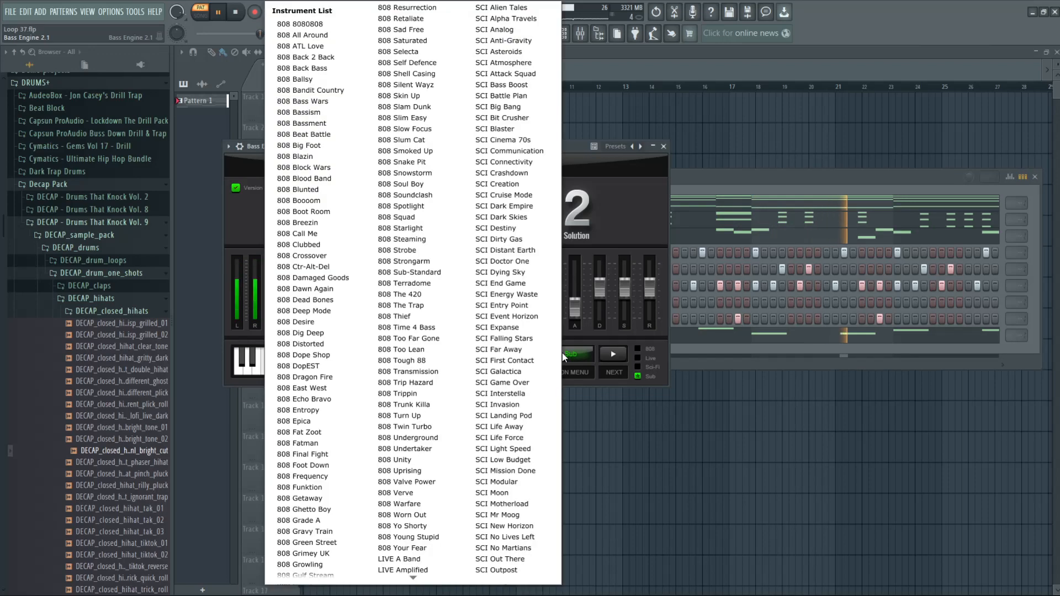
scroll(528, 490, "down", 5)
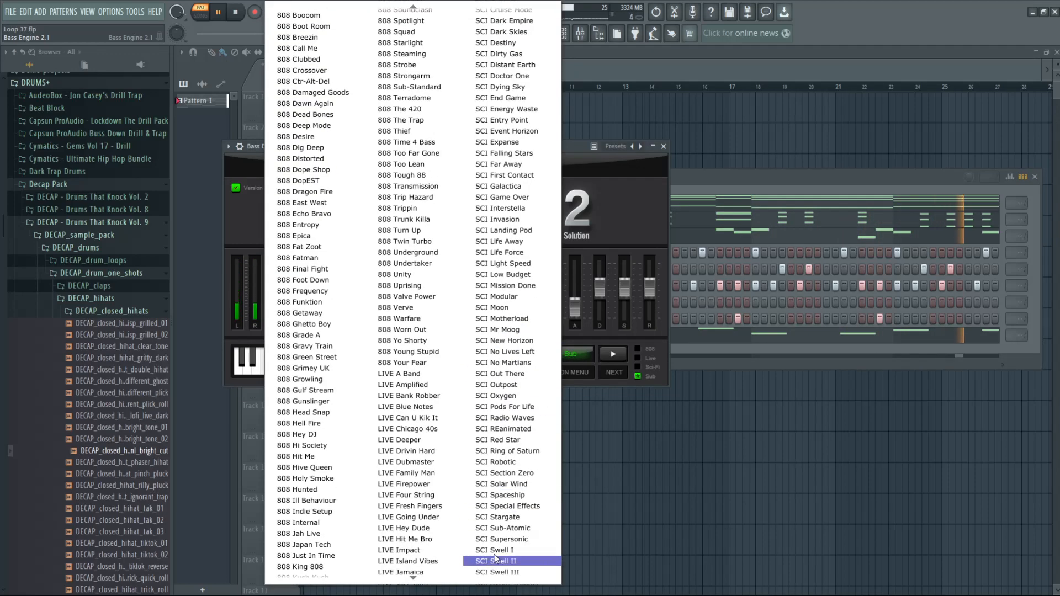
scroll(496, 550, "down", 8)
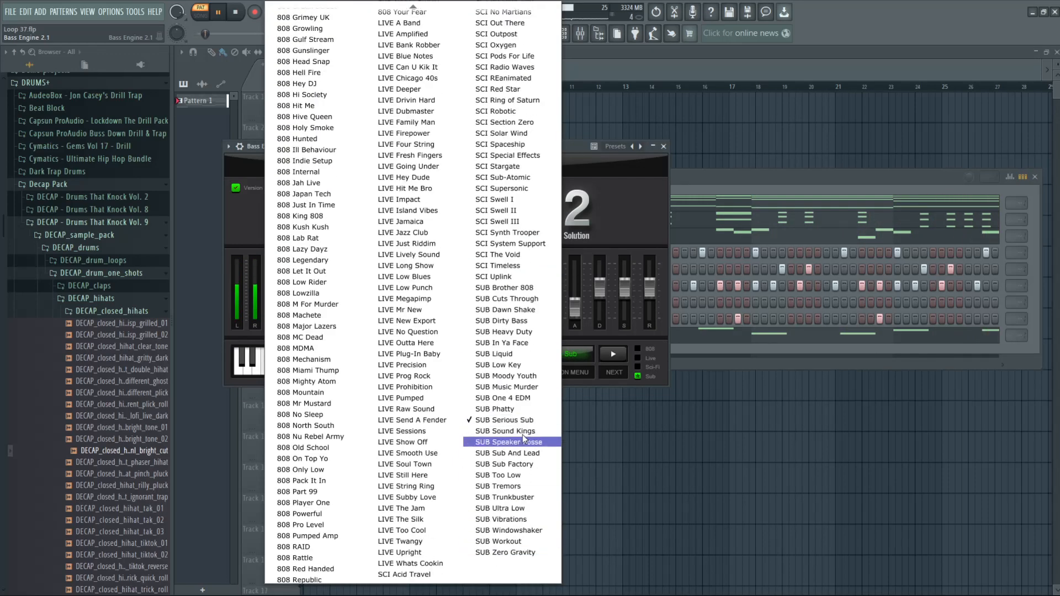
left_click(520, 365)
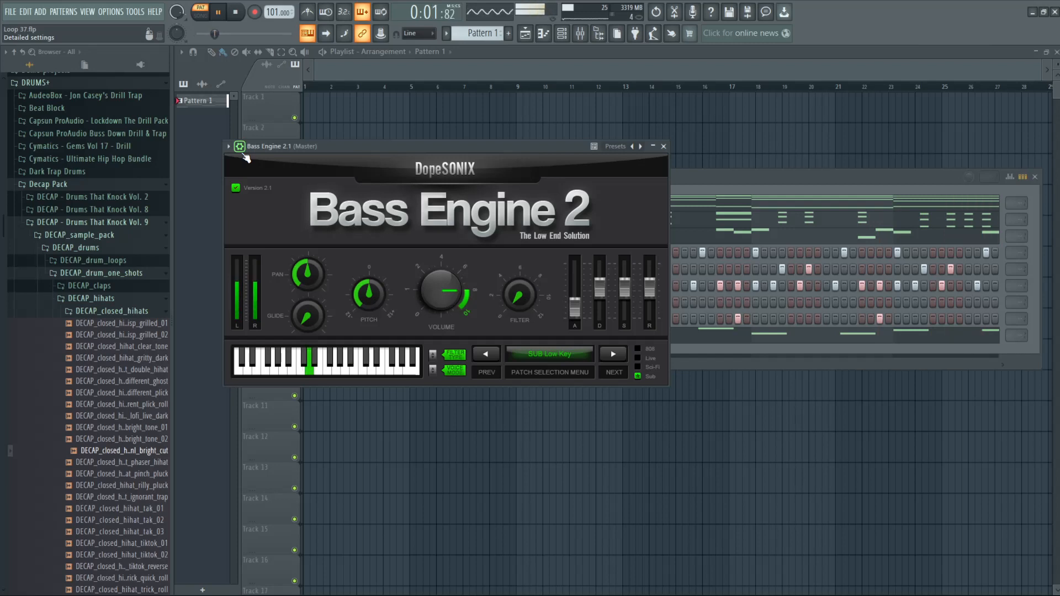
left_click(664, 147)
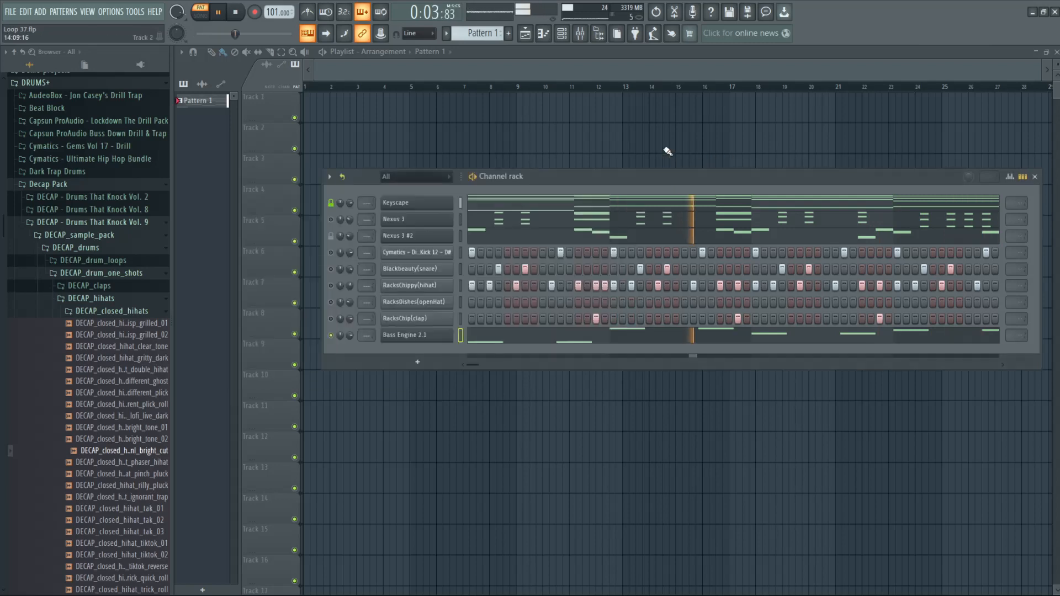
- Lower the Keyscape channel volume to about 64% and audition Bass Engine 2 sub patches from SUB Moody Youth onward, choosing SUB Speaker Posse
left_click_drag(353, 204, 352, 213)
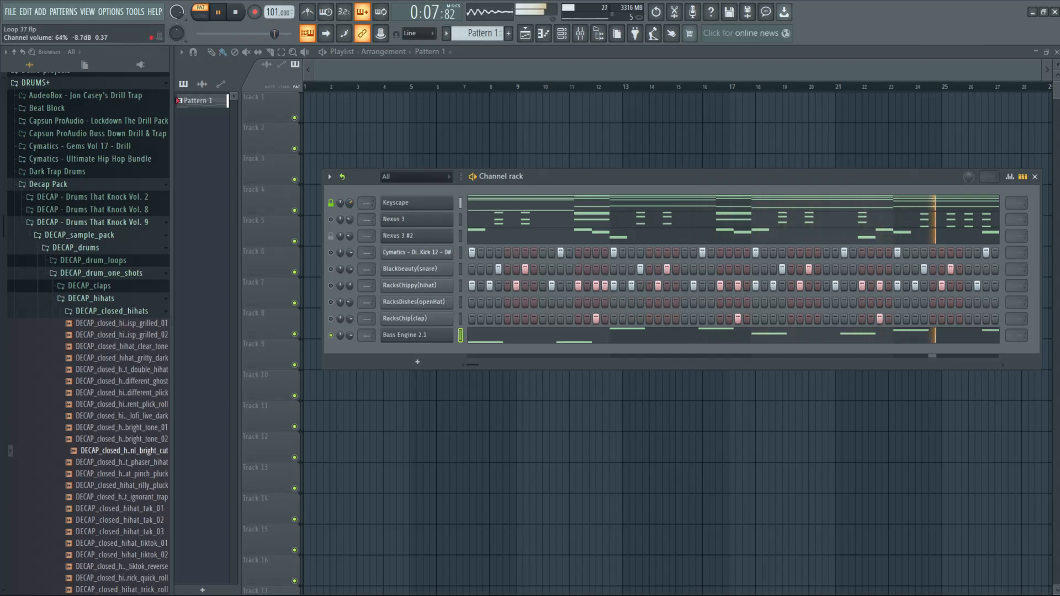
left_click(400, 336)
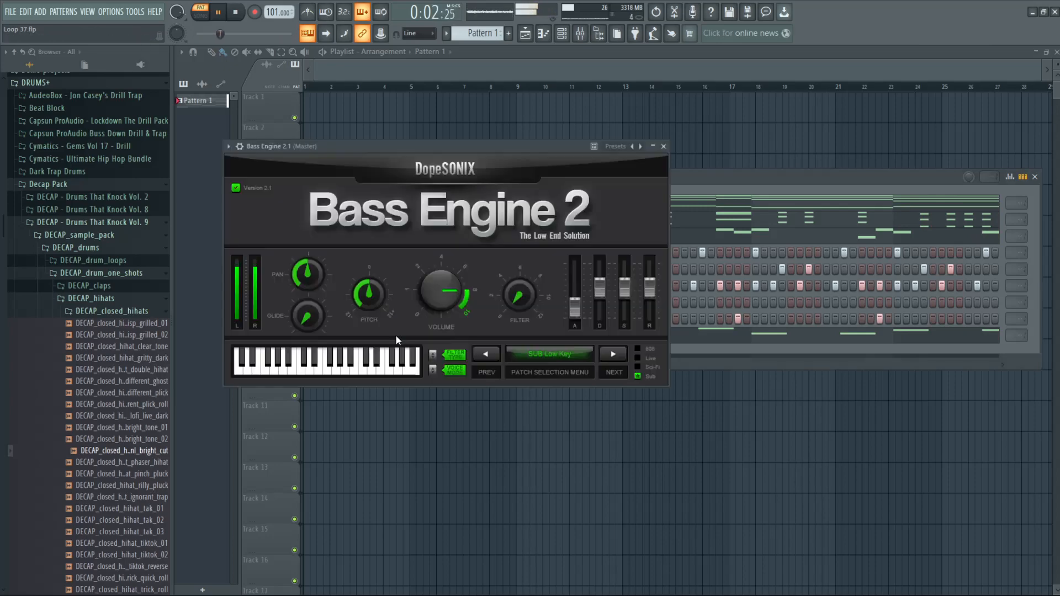
left_click(547, 353)
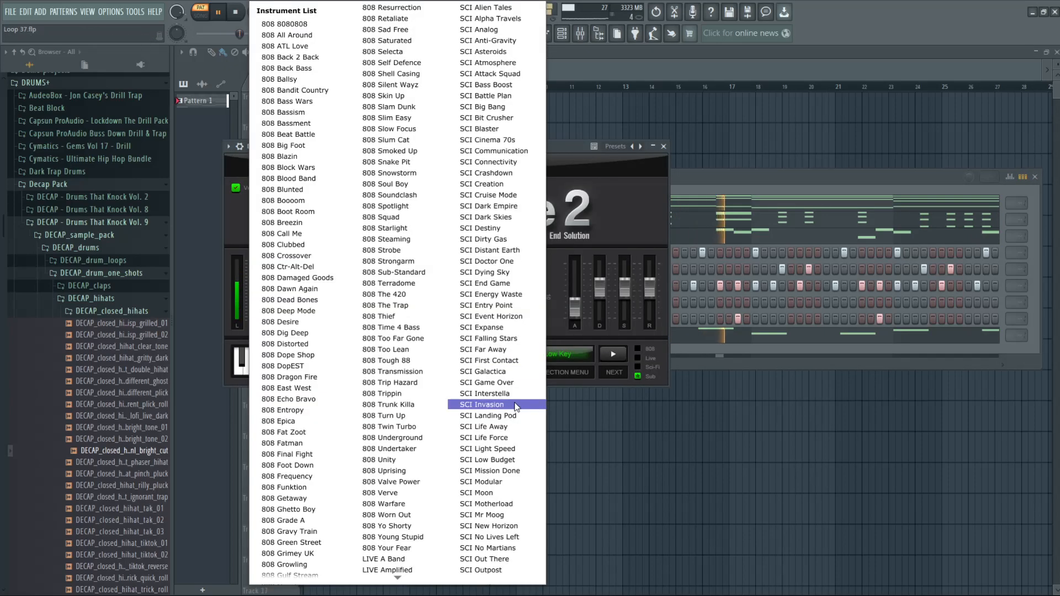
scroll(542, 401, "down", 5)
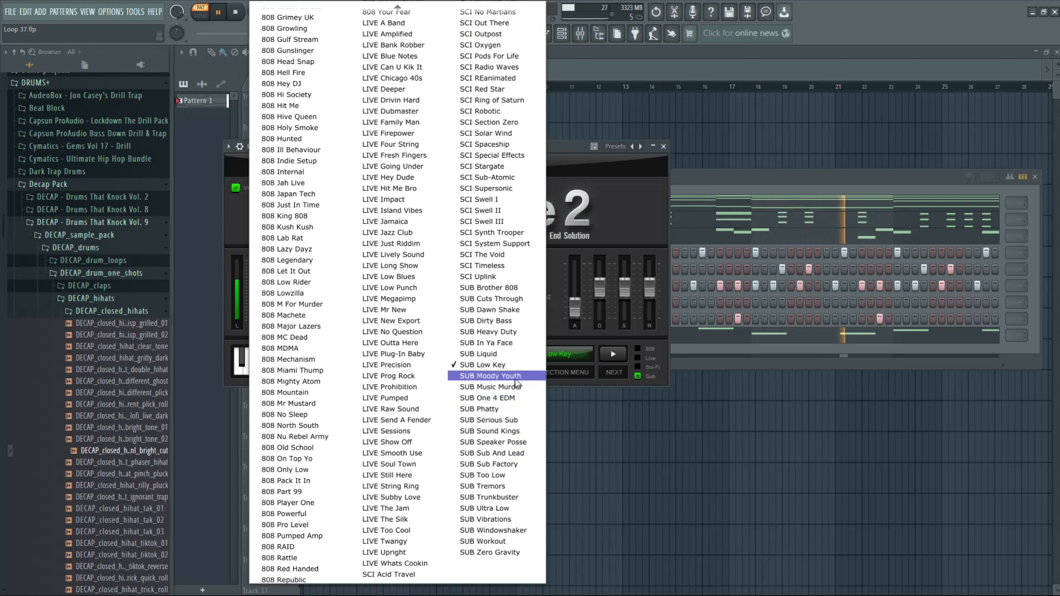
left_click(516, 377)
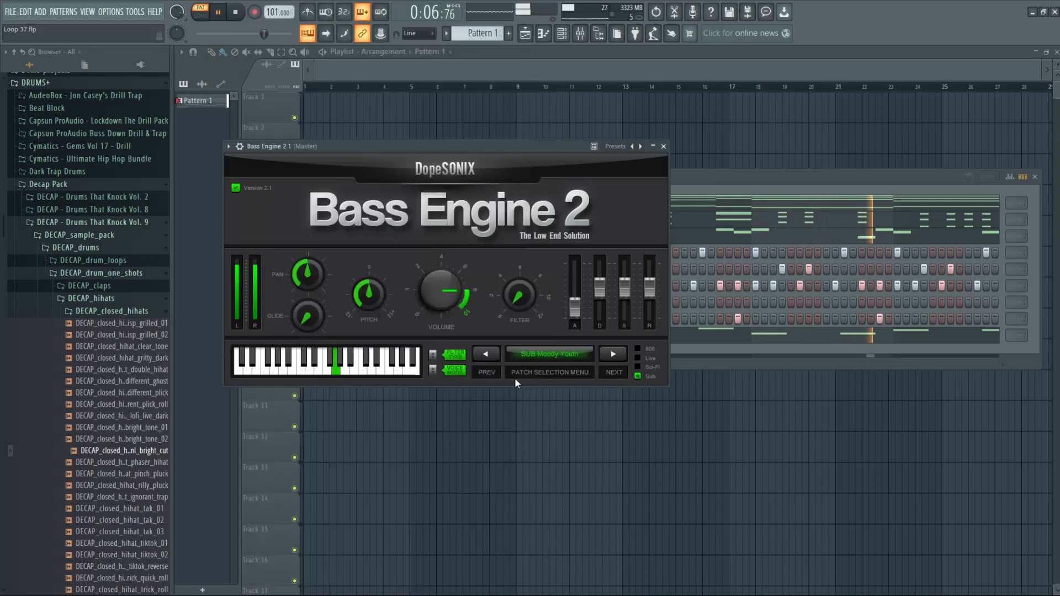
left_click(618, 356)
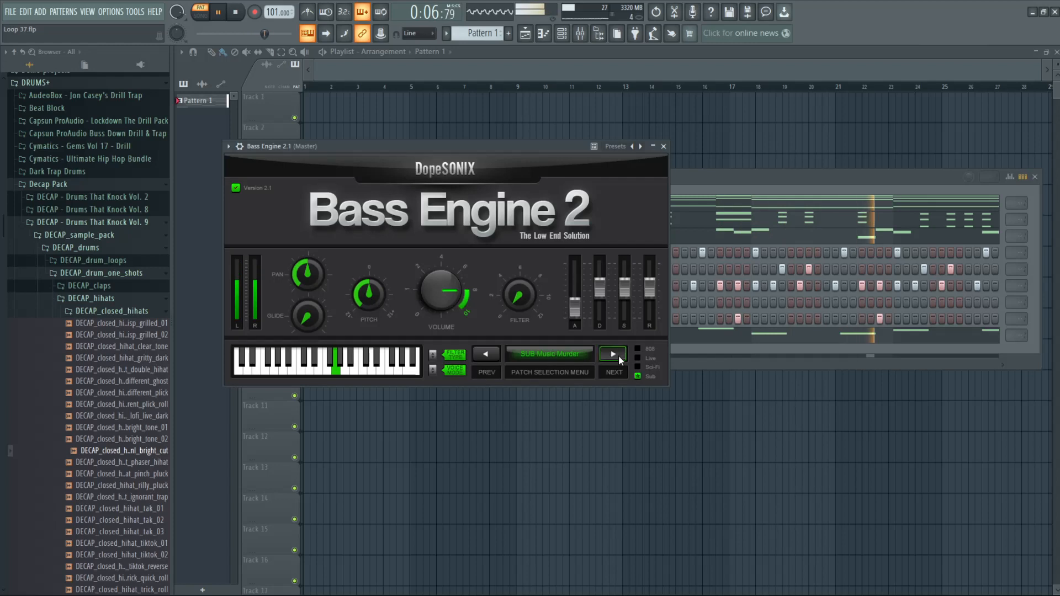
left_click(618, 356)
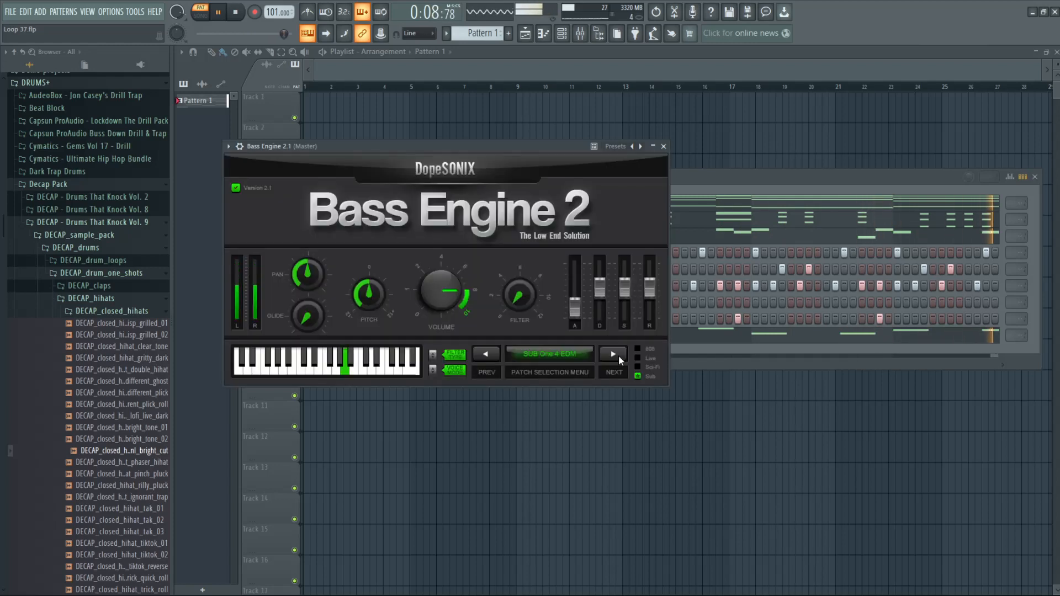
left_click(619, 355)
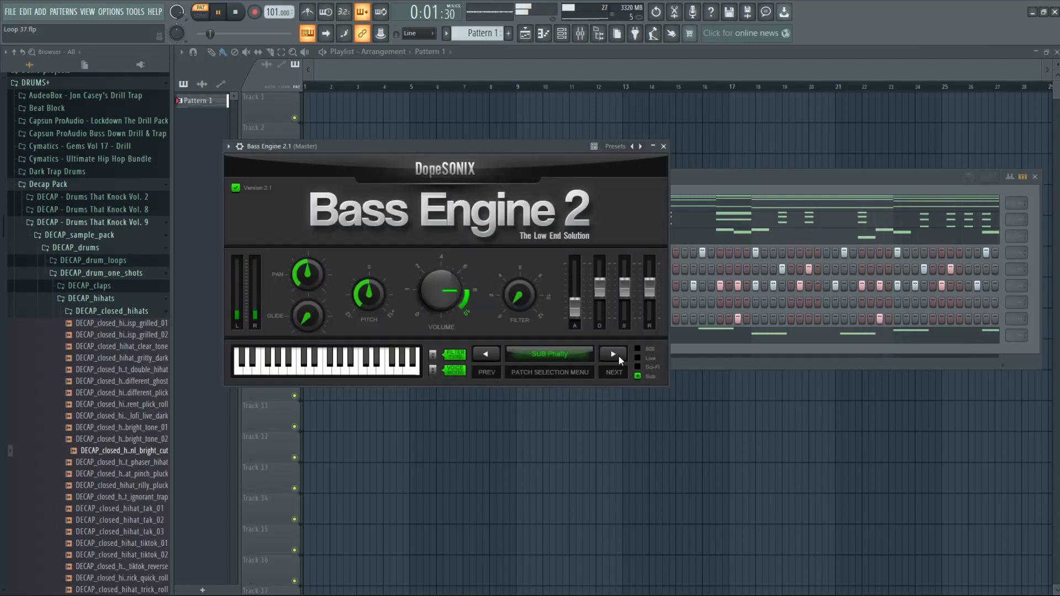
left_click(619, 355)
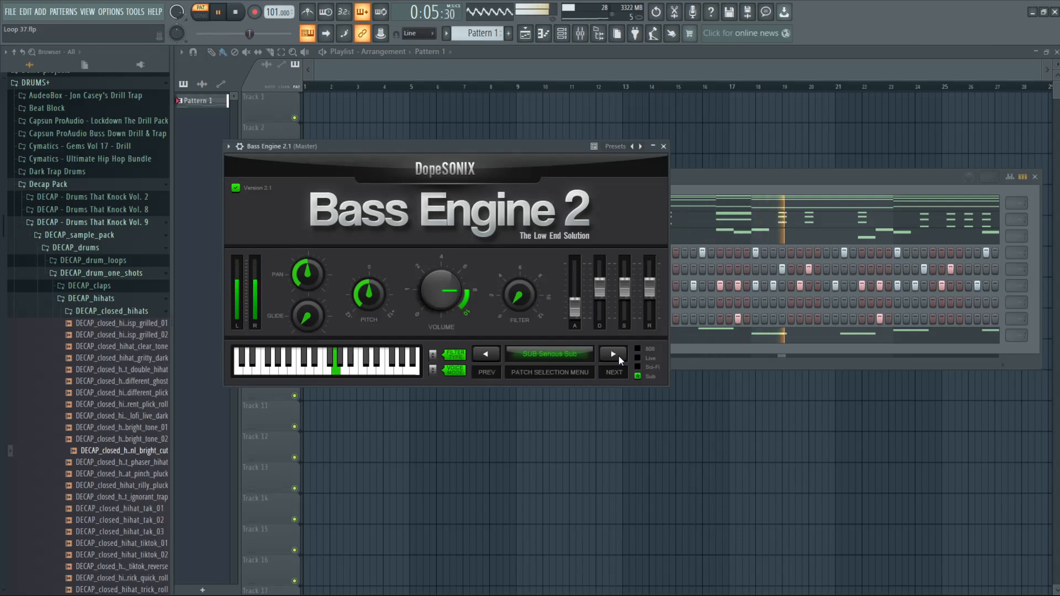
left_click(619, 355)
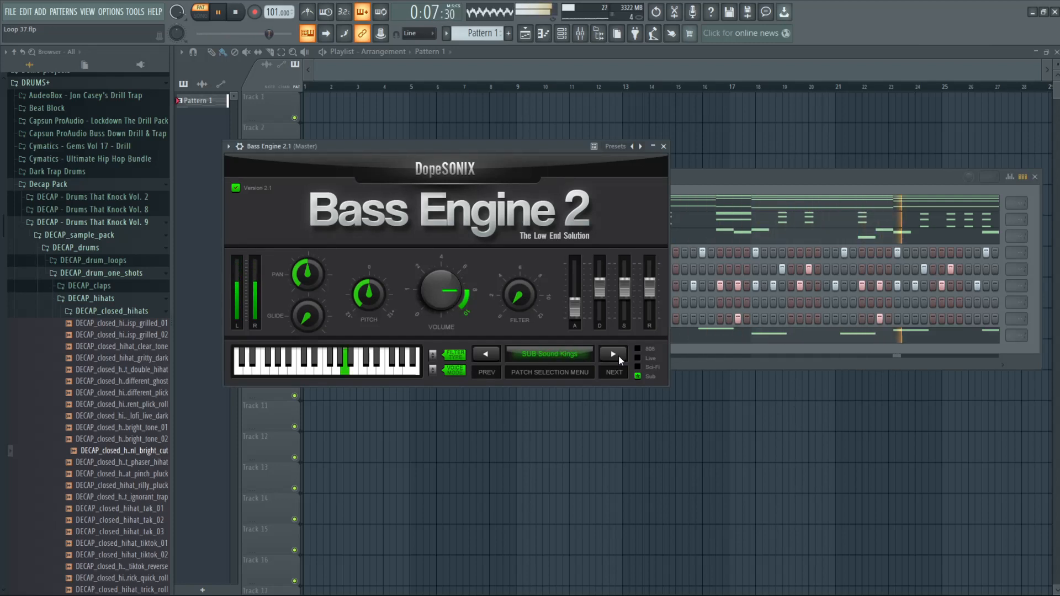
left_click(618, 356)
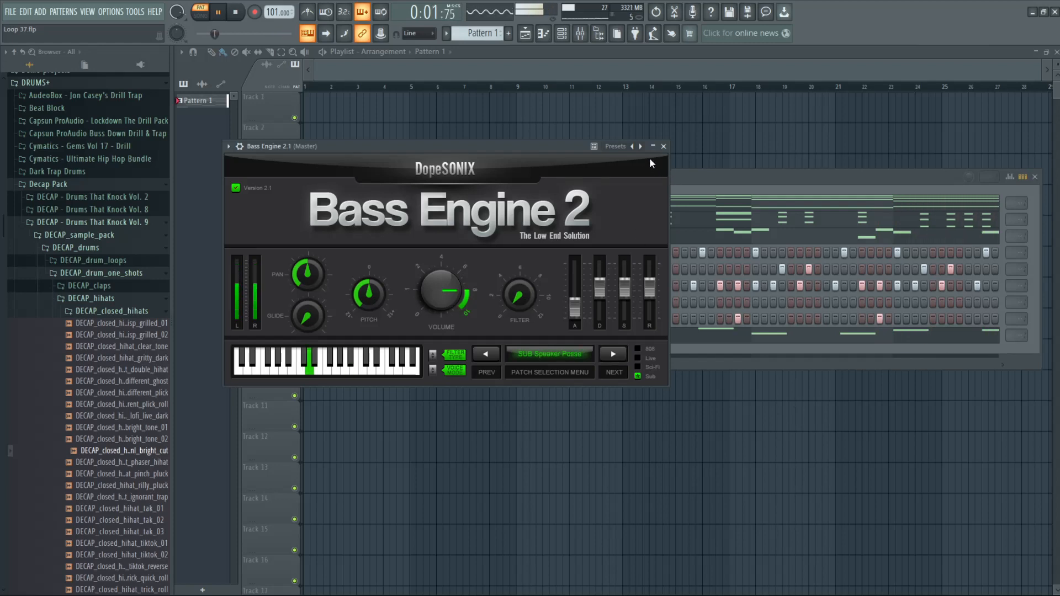
left_click(664, 146)
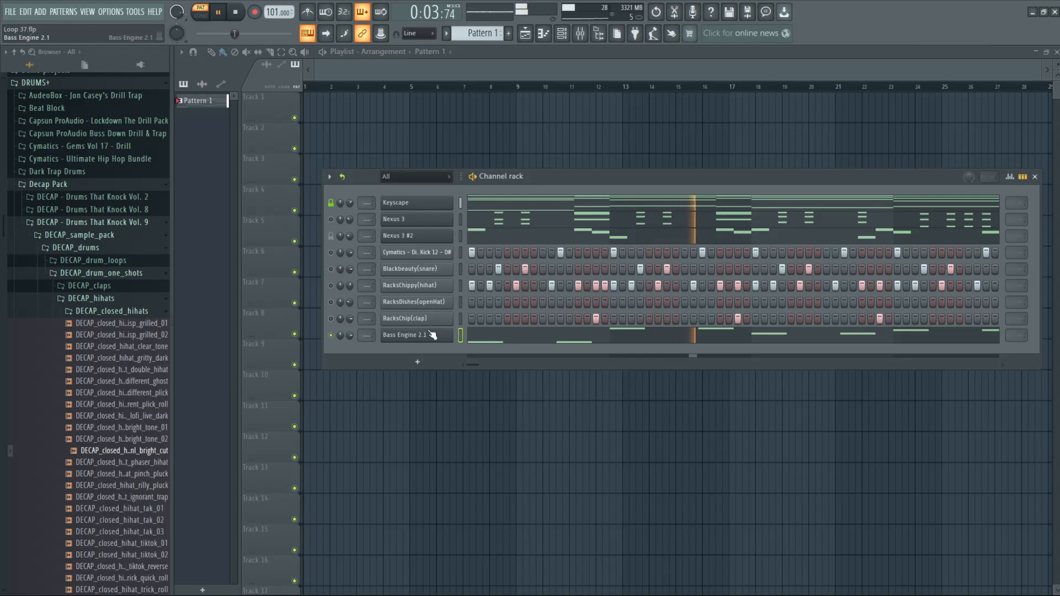
- Turn off solo on the Bass Engine 2.1 channel, check the kick's channel settings and unmute the Nexus 3 #2 channel
right_click(332, 335)
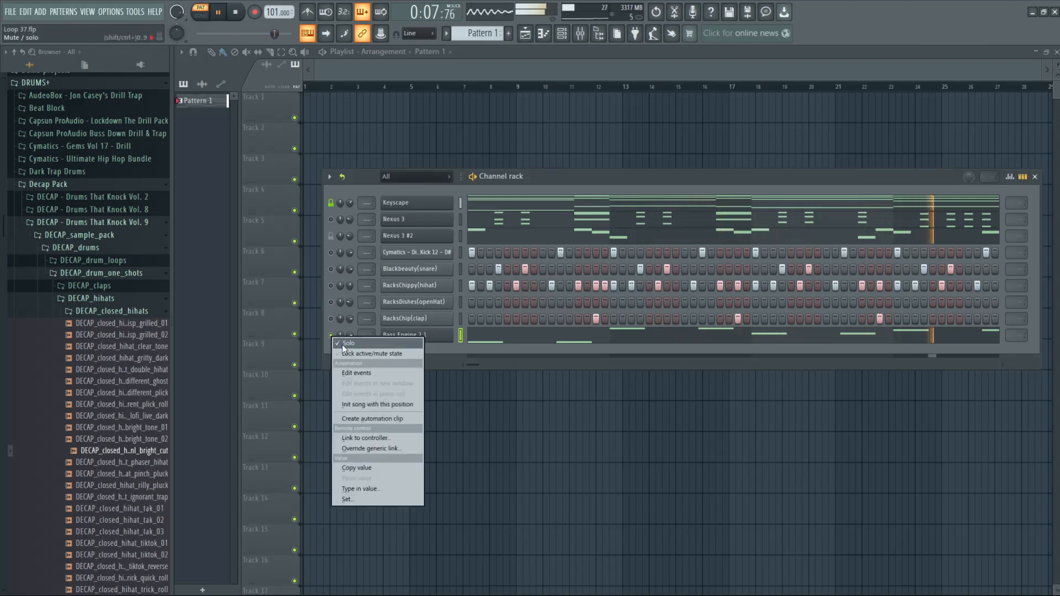
left_click(342, 344)
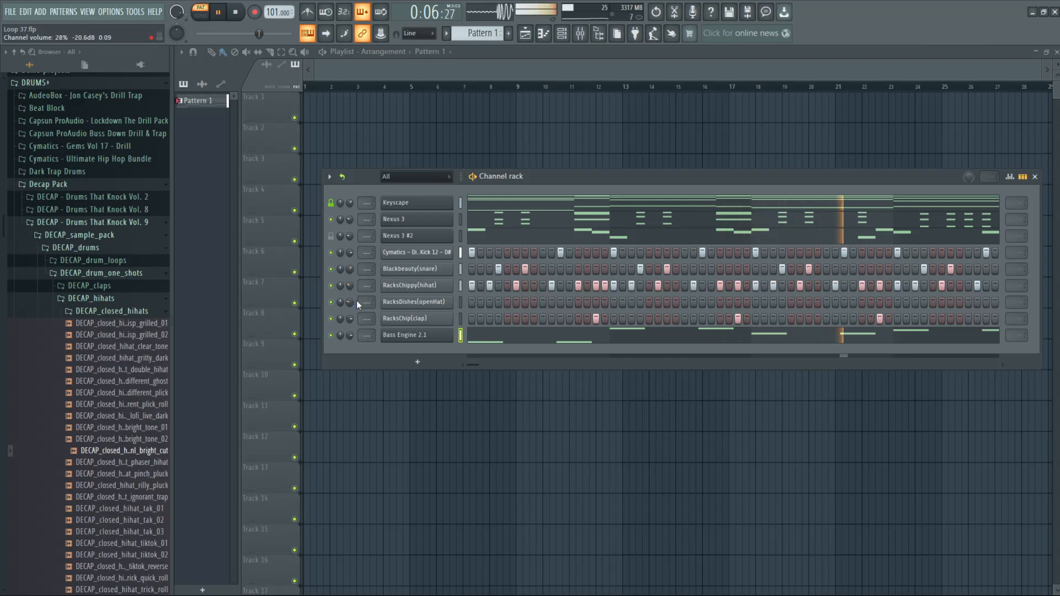
left_click(407, 253)
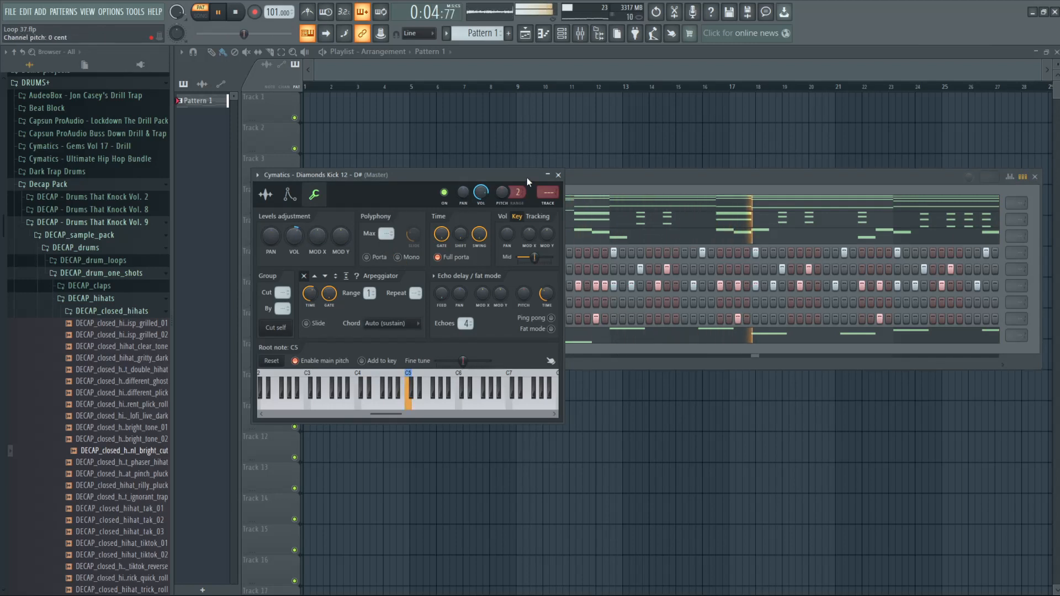
left_click(558, 175)
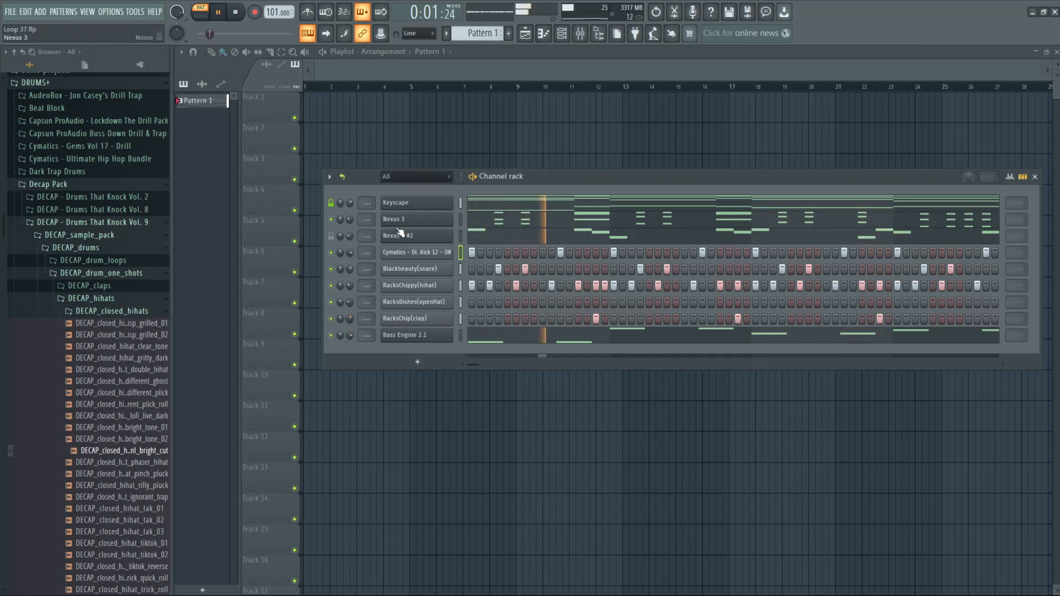
left_click(330, 237)
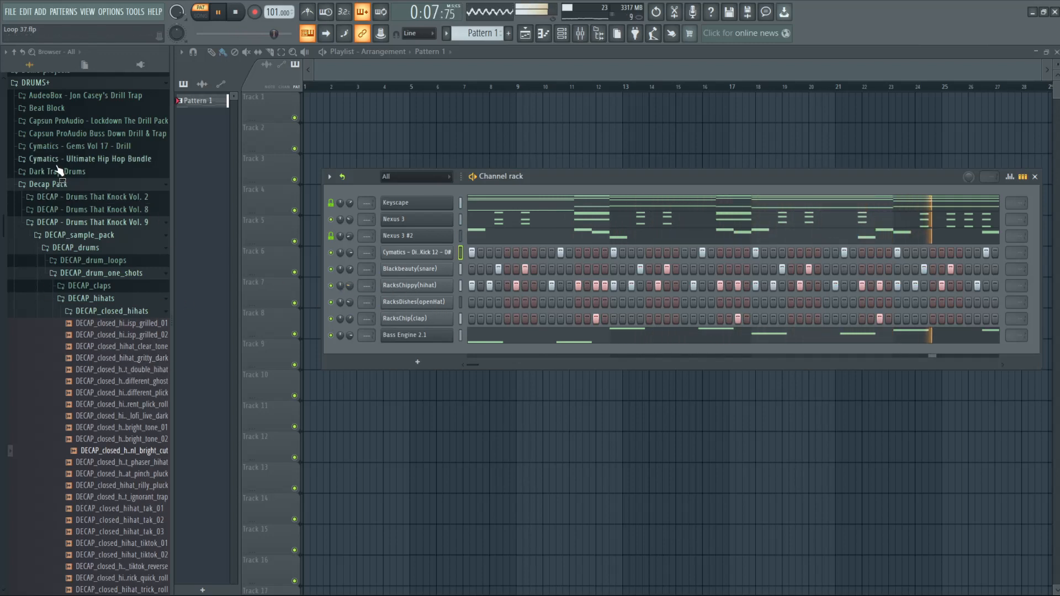
- Preview percussion samples from Eldoh Rado Dancehall Hits Kit Vol.1 and add ERP Perc 3 as a new channel below Bass Engine 2.1
left_click(43, 84)
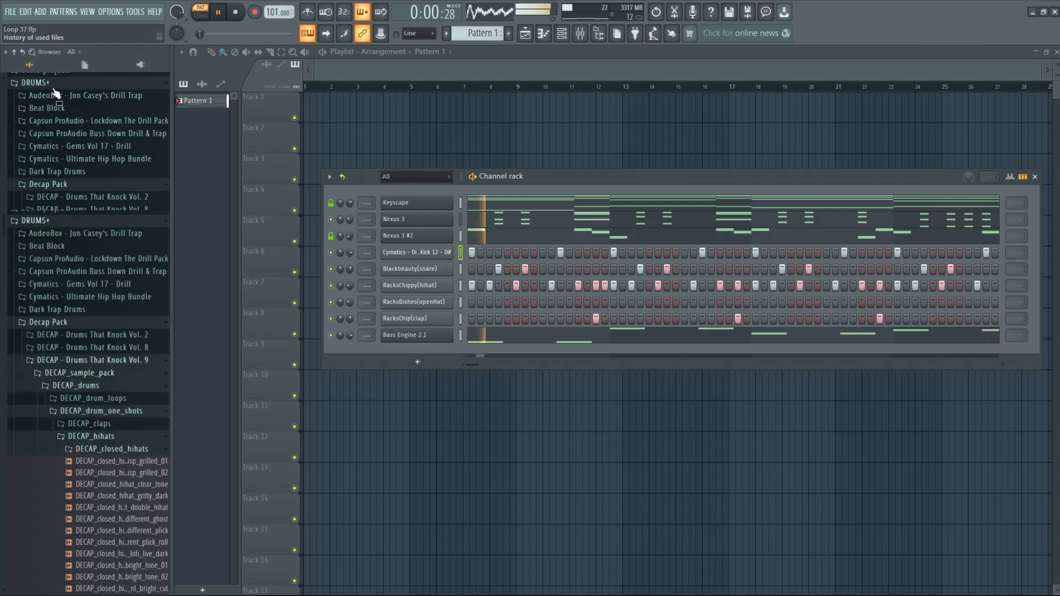
left_click(66, 235)
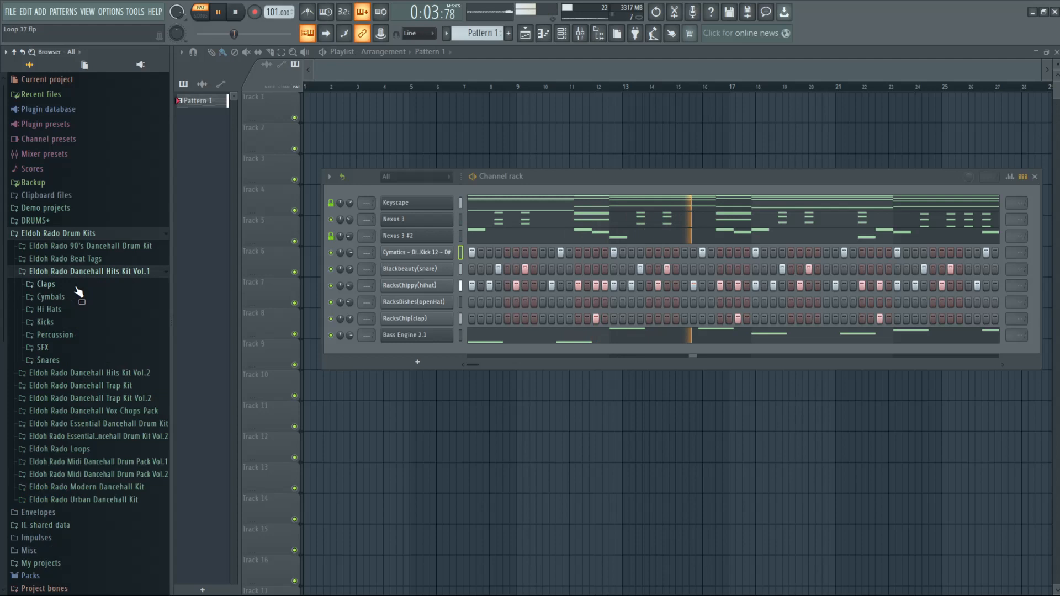
left_click(55, 335)
left_click(55, 382)
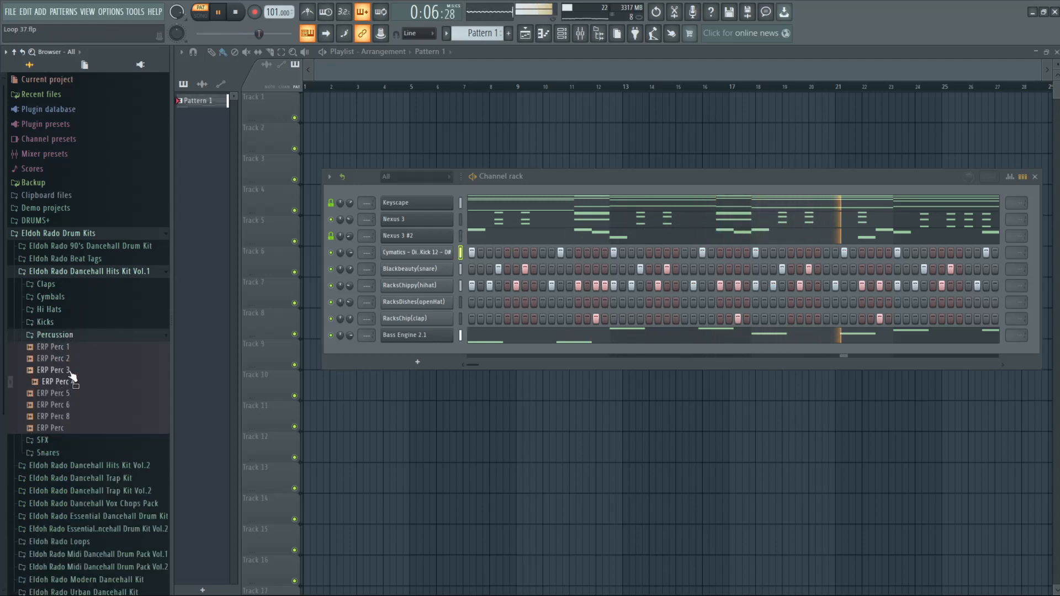
left_click(70, 370)
left_click_drag(71, 371, 415, 351)
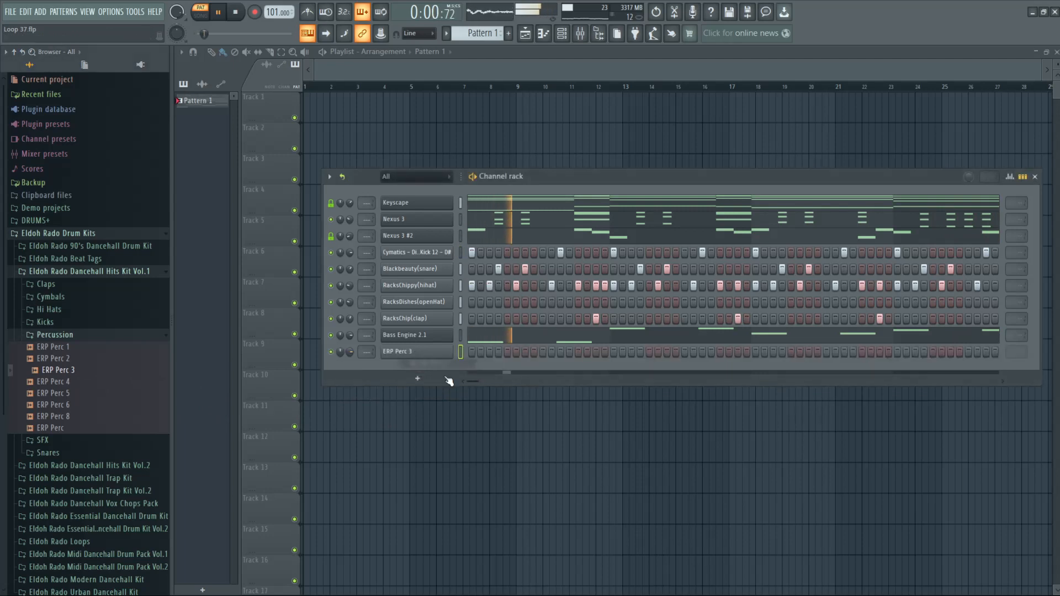
- Keep a single ERP Perc 3 hit on the pattern's first step and adjust that channel's volume
key("space")
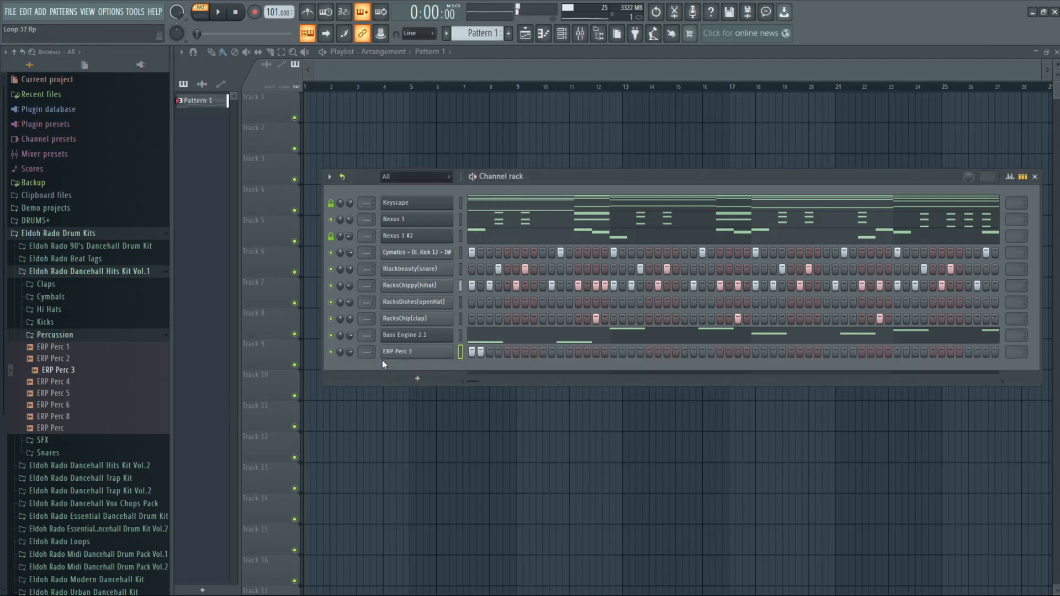
left_click(479, 352)
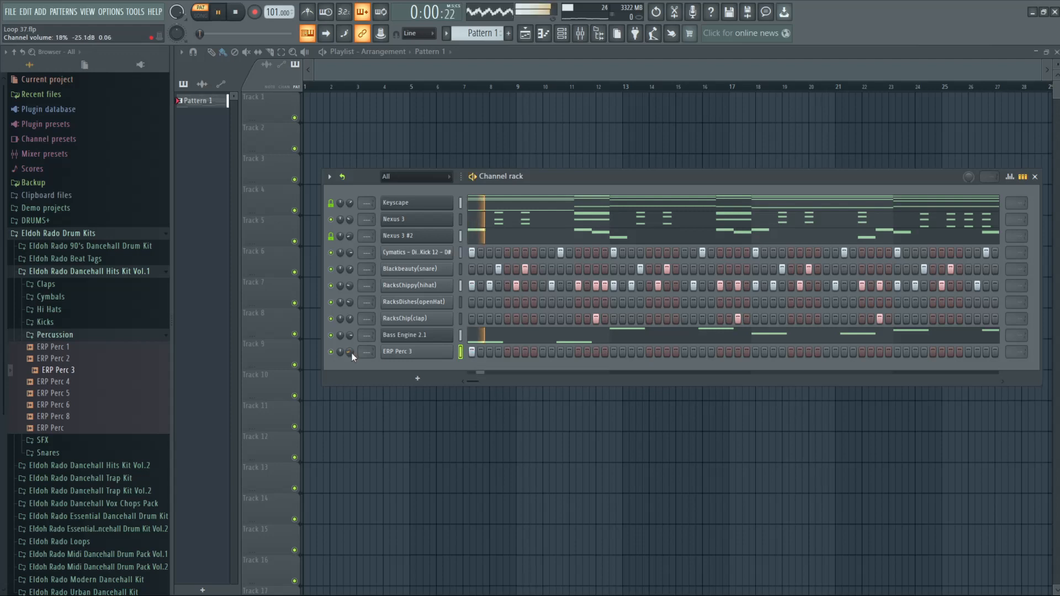
left_click_drag(351, 357, 351, 348)
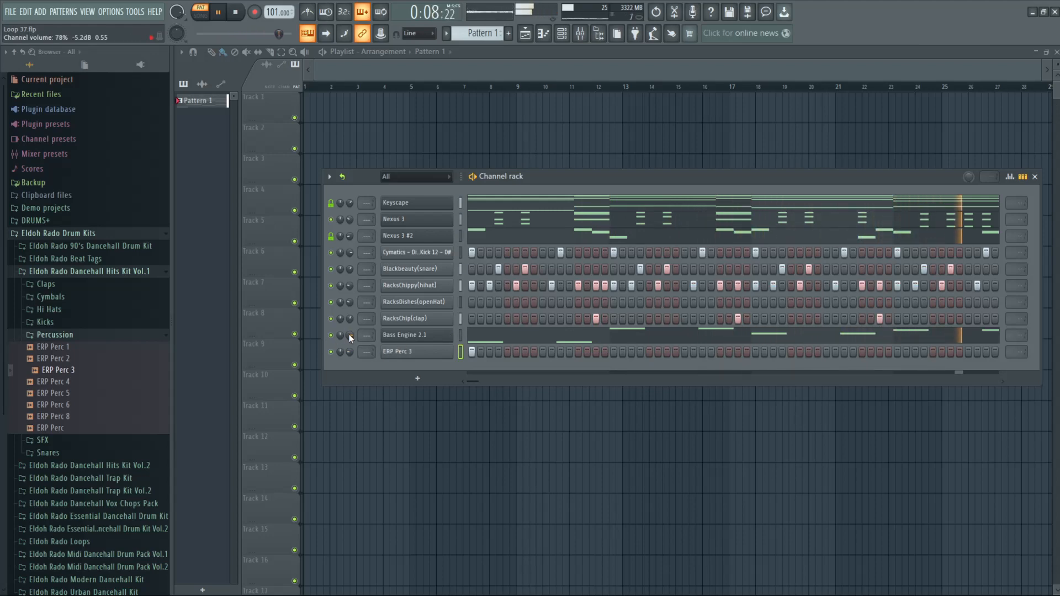
- Check the Bass Engine 2.1 notes in the piano roll against playback, and reopen the instrument's window from the channel rack
right_click(416, 335)
left_click(550, 334)
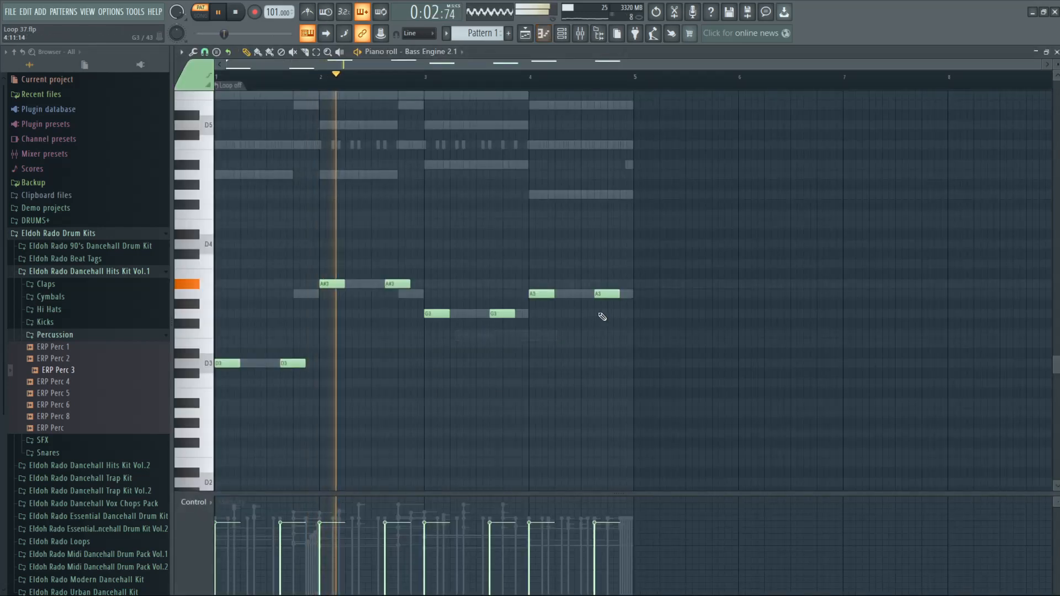
key("space")
key("space")
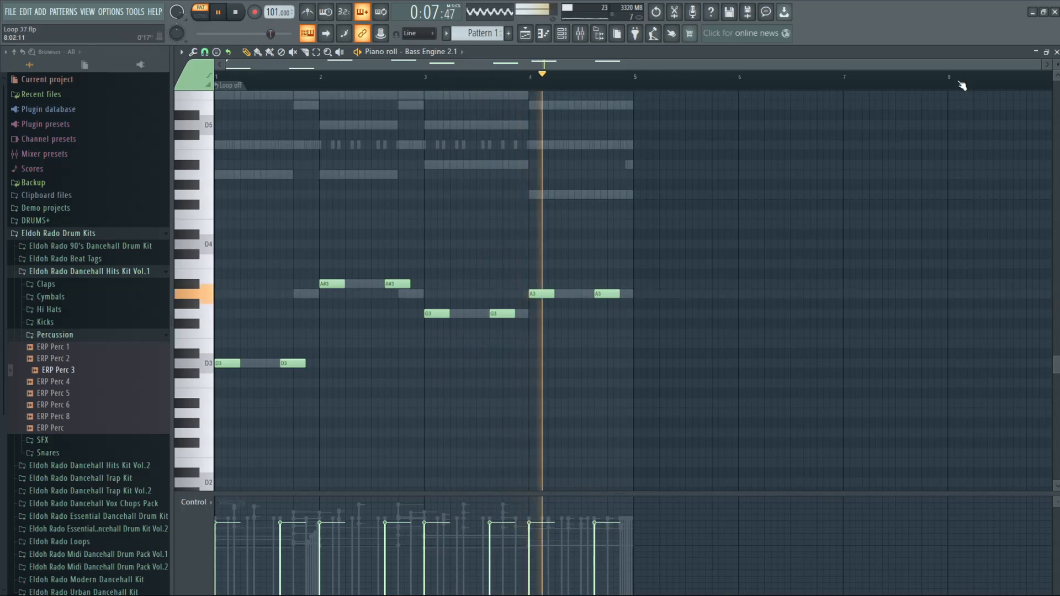
left_click(1056, 52)
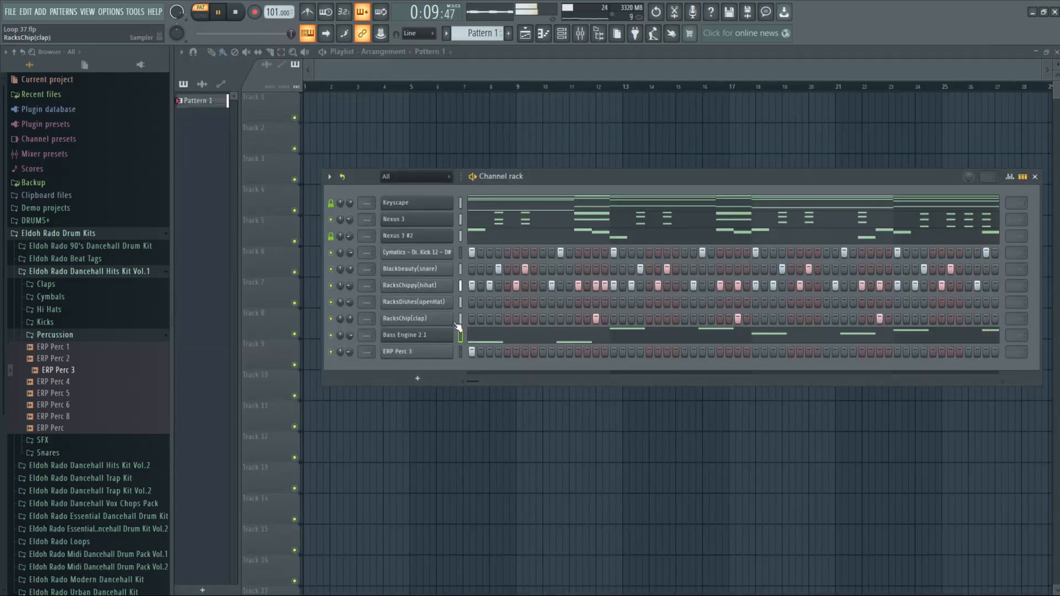
left_click(416, 335)
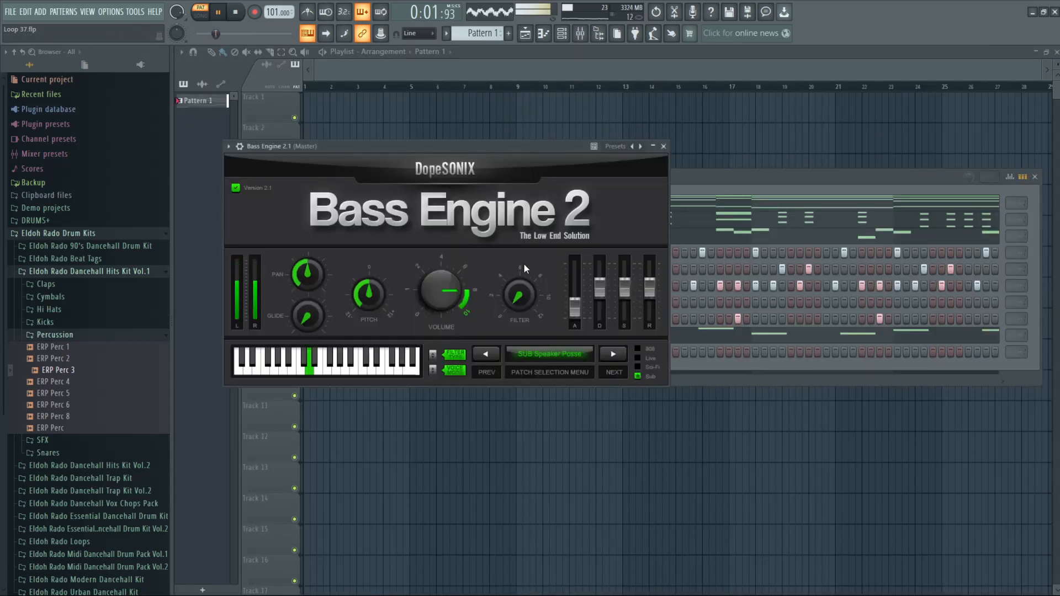
- Close the Bass Engine 2.1 window, stop playback and add Massive X as a new channel below ERP Perc 3
left_click(663, 146)
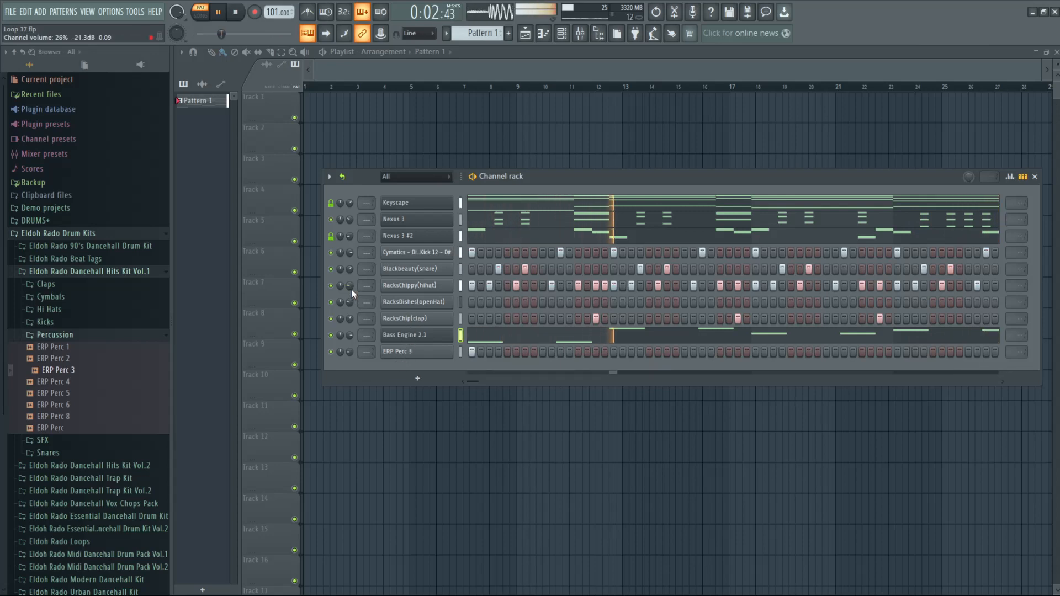
key("space")
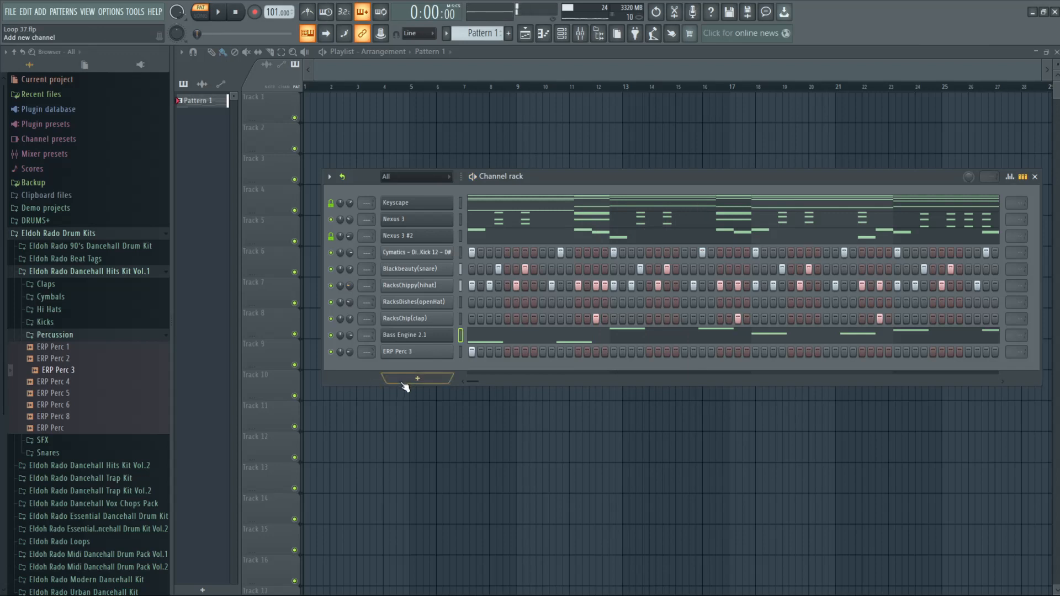
left_click(418, 379)
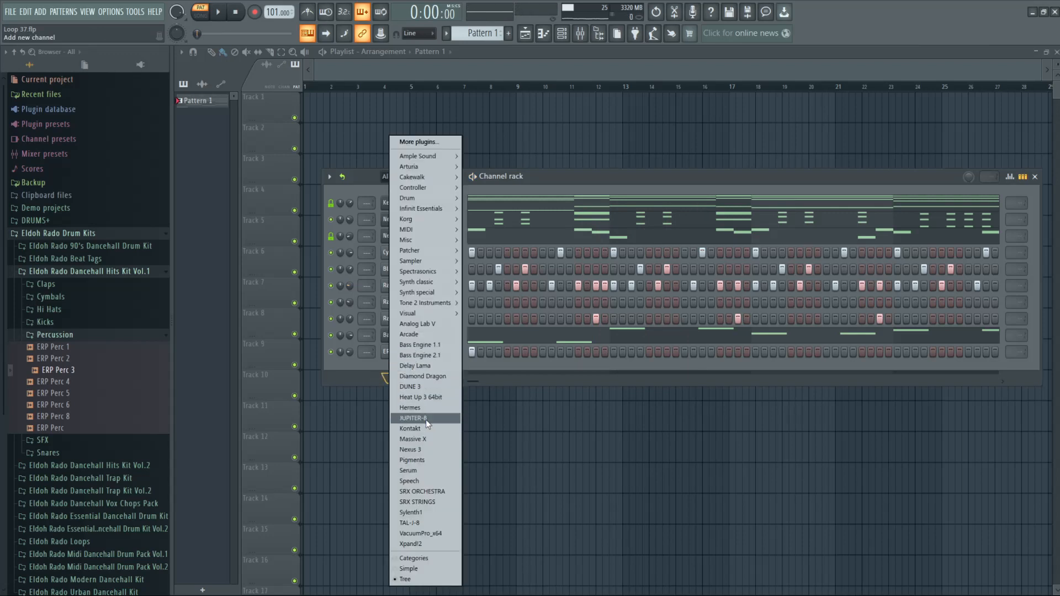
left_click(428, 439)
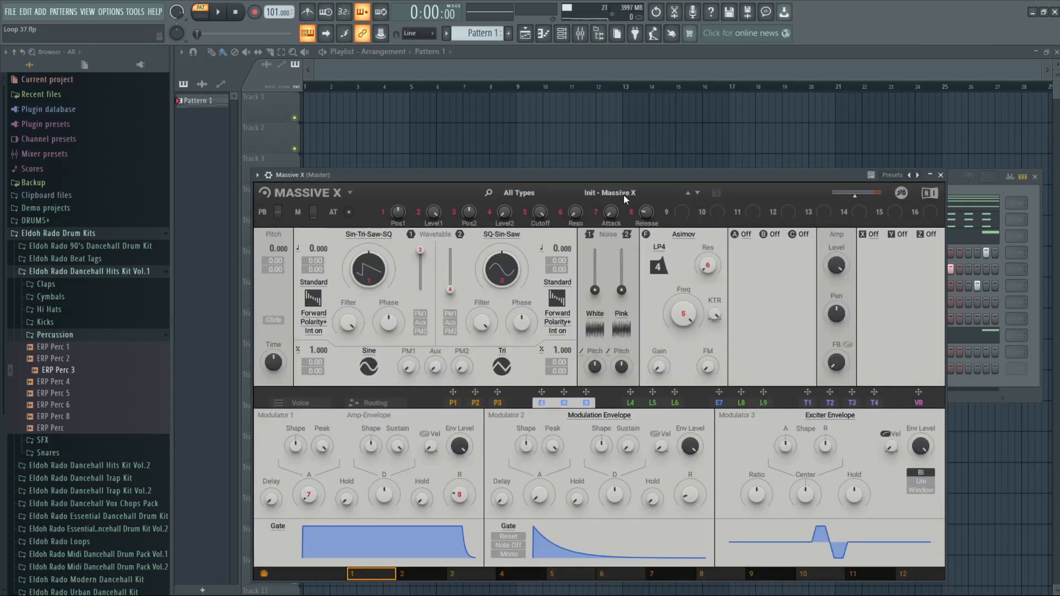
- Browse Massive X's preset categories, load Mango Pop from Mallet Instruments and close the instrument's window
left_click(623, 194)
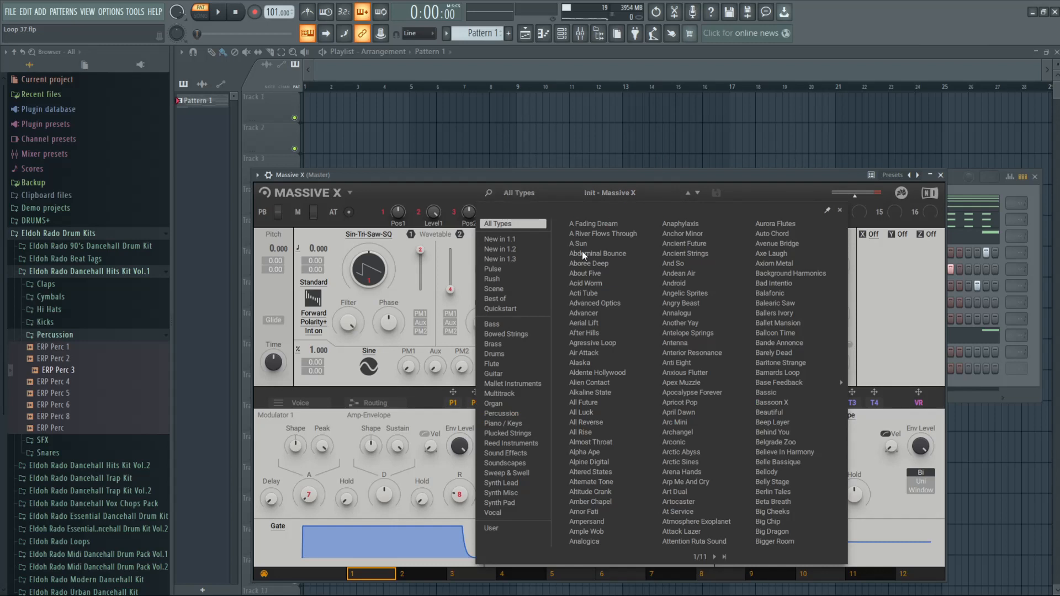
left_click(507, 434)
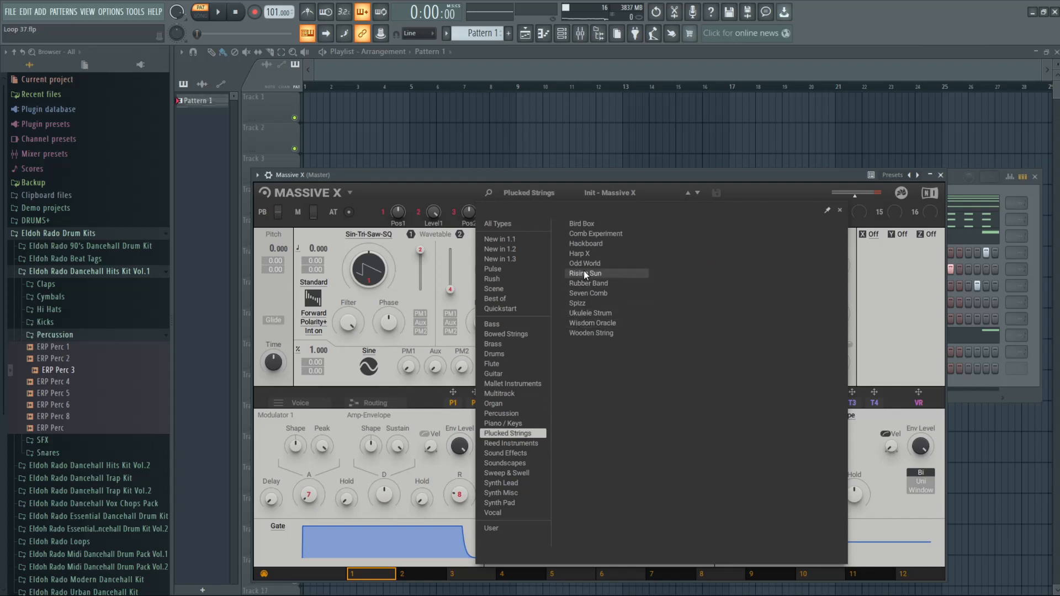
left_click(524, 425)
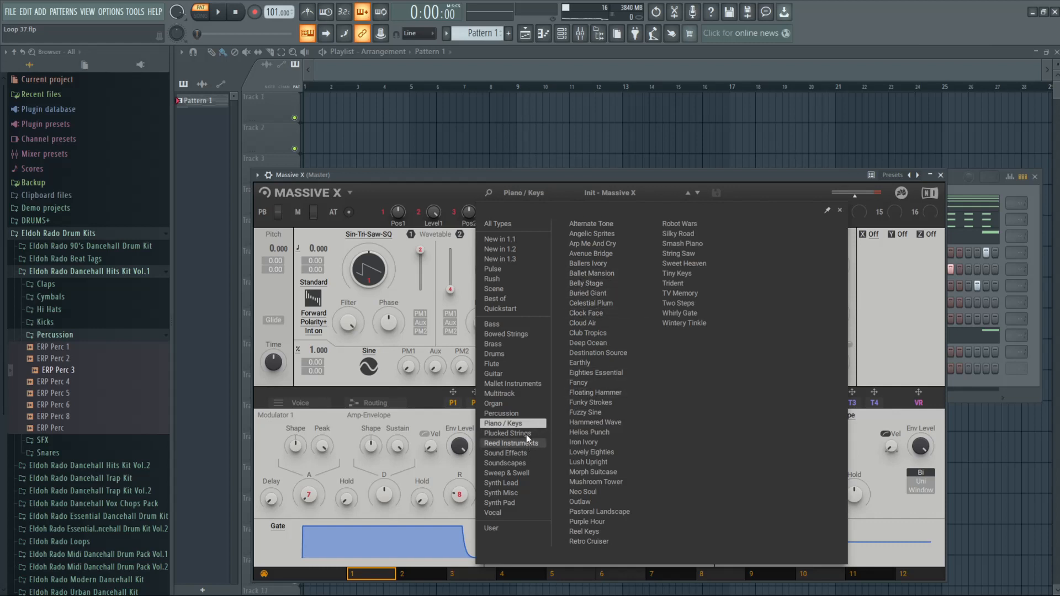
left_click(532, 381)
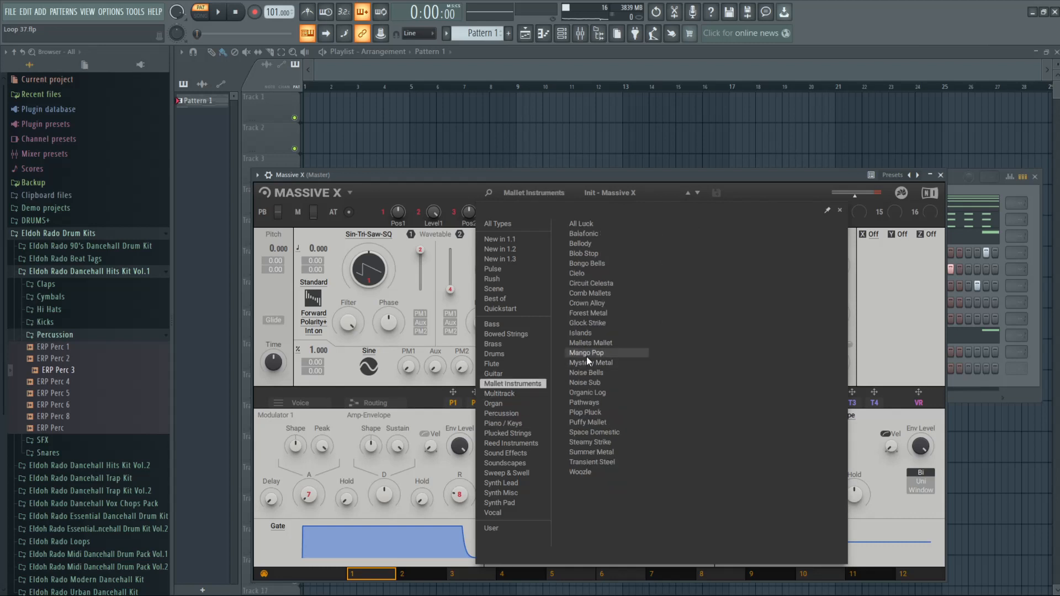
double_click(586, 356)
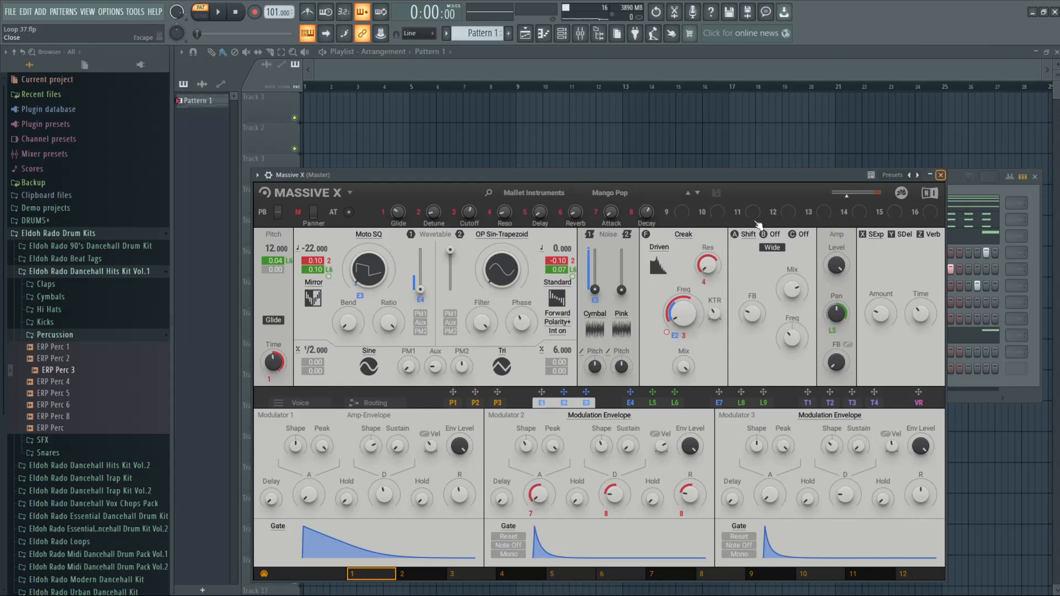
key("Escape")
- Copy the Nexus 3 channel's notes and paste them into the Massive X channel
right_click(441, 224)
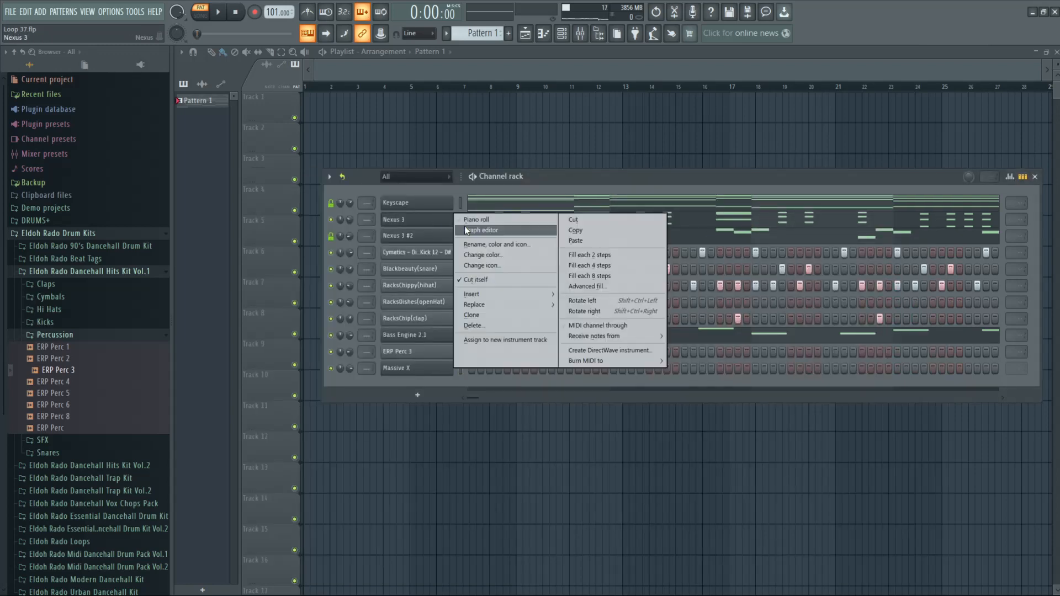
left_click(593, 231)
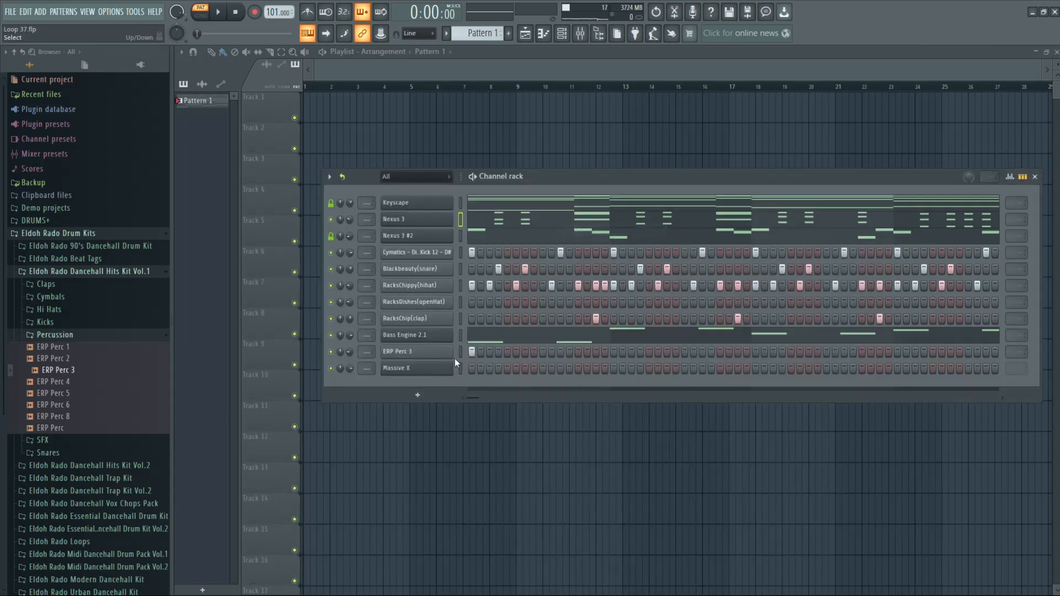
right_click(432, 366)
left_click(570, 390)
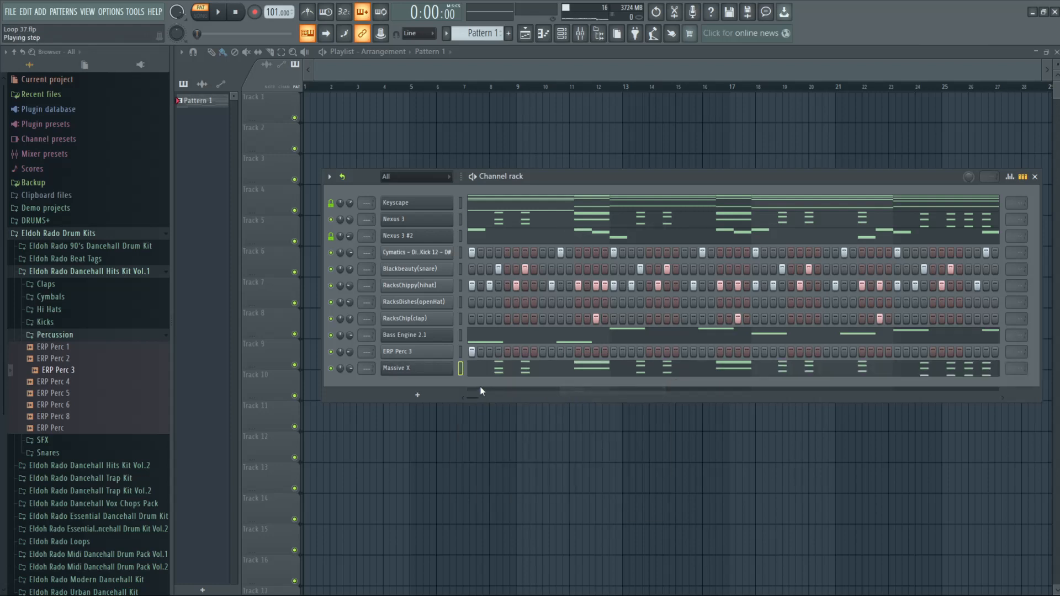
- Play the pattern and lower the Massive X channel's volume to about 32%
key("space")
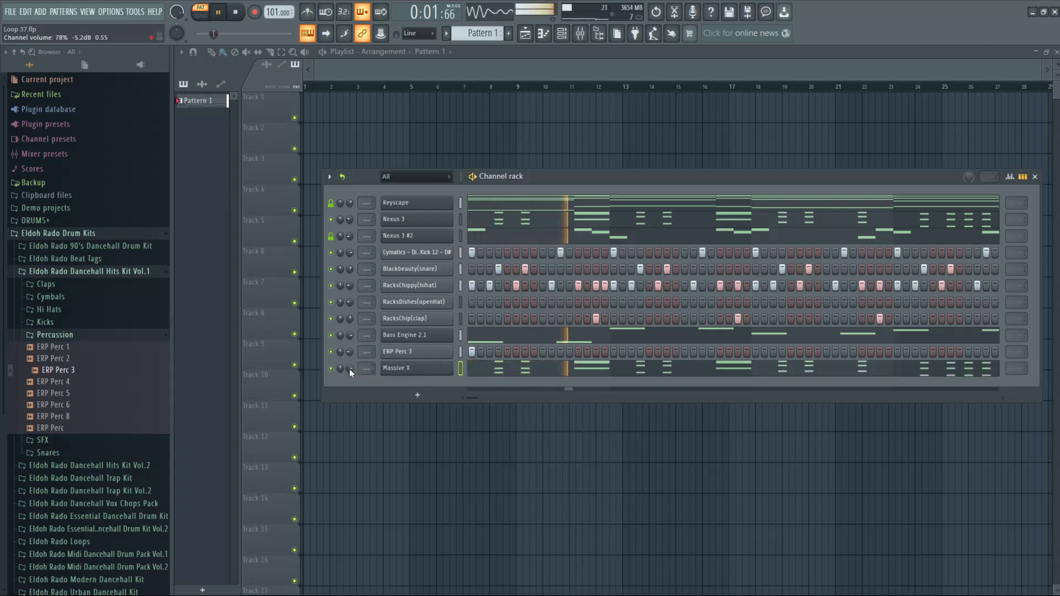
left_click_drag(350, 369, 350, 404)
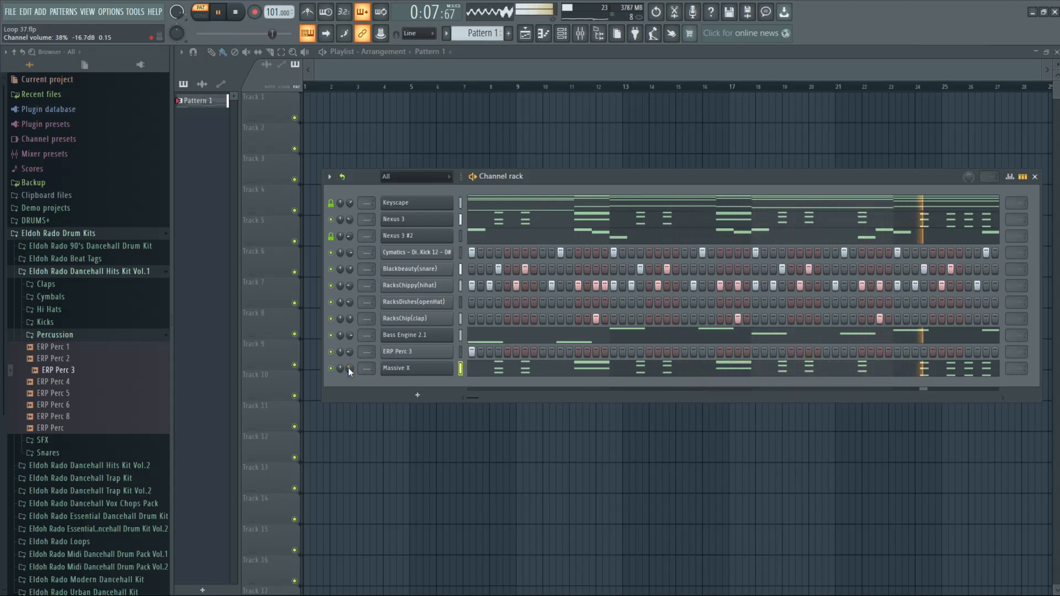
left_click_drag(349, 368, 349, 375)
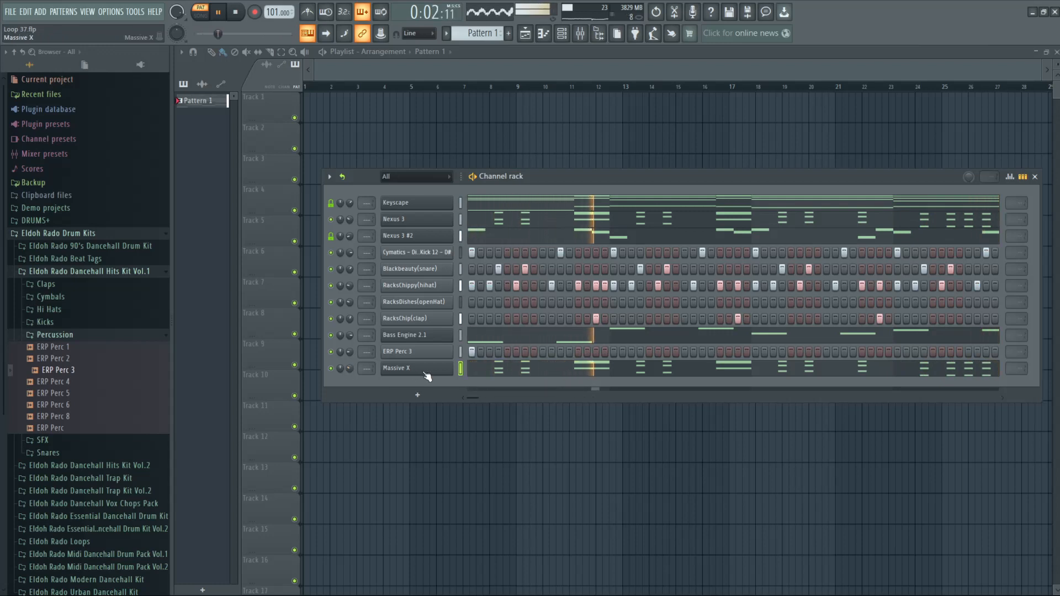
left_click_drag(351, 370, 350, 369)
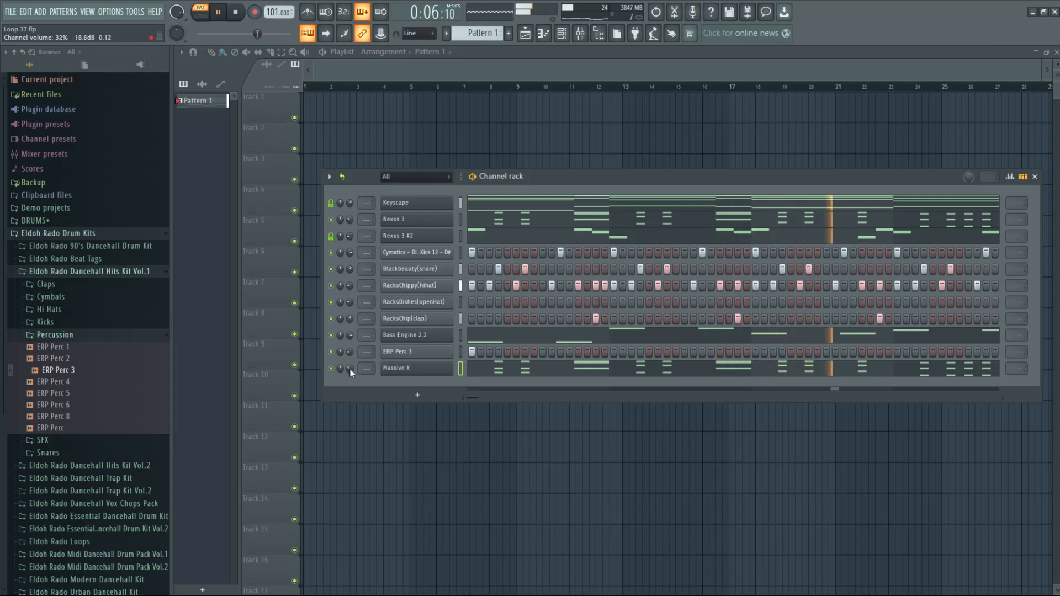
- Check the pasted Massive X notes in the piano roll, then return to the channel rack
right_click(397, 372)
left_click(470, 367)
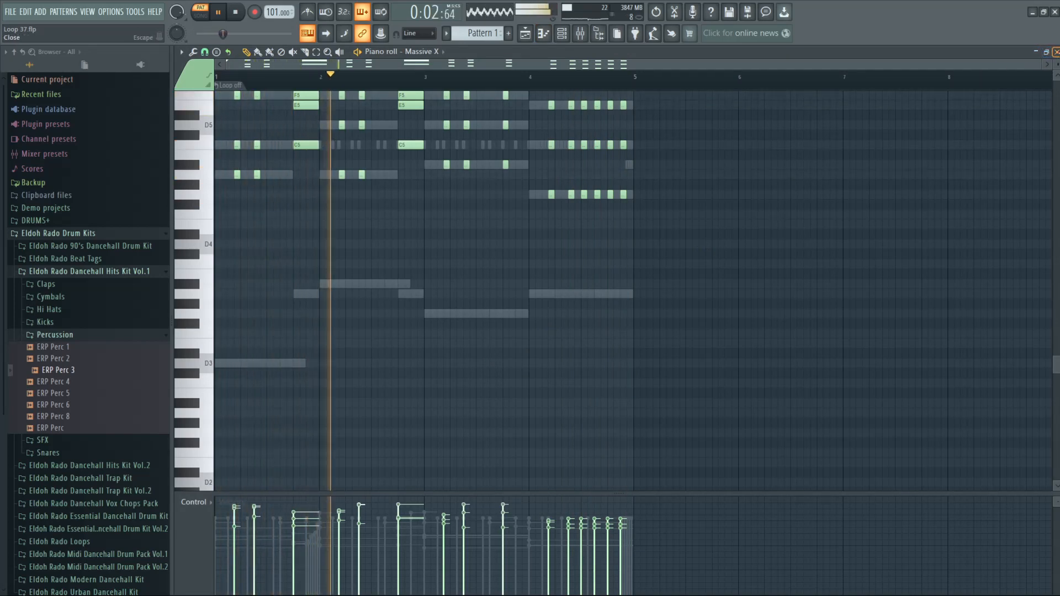
left_click(1056, 51)
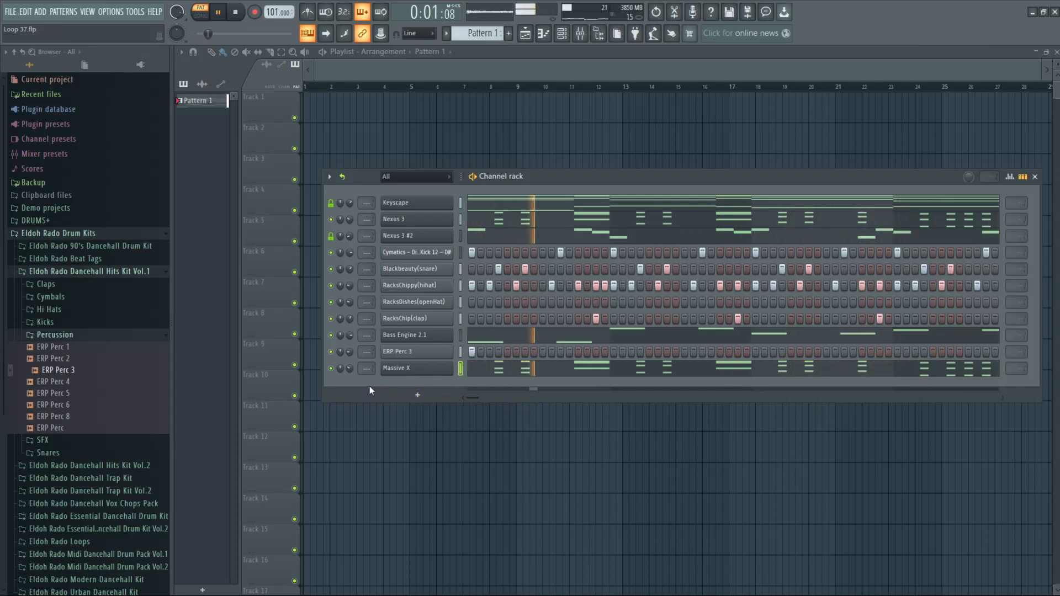
- Add VacuumPro_x64 as a new channel below Massive X and look through its Part A preset categories
left_click(403, 395)
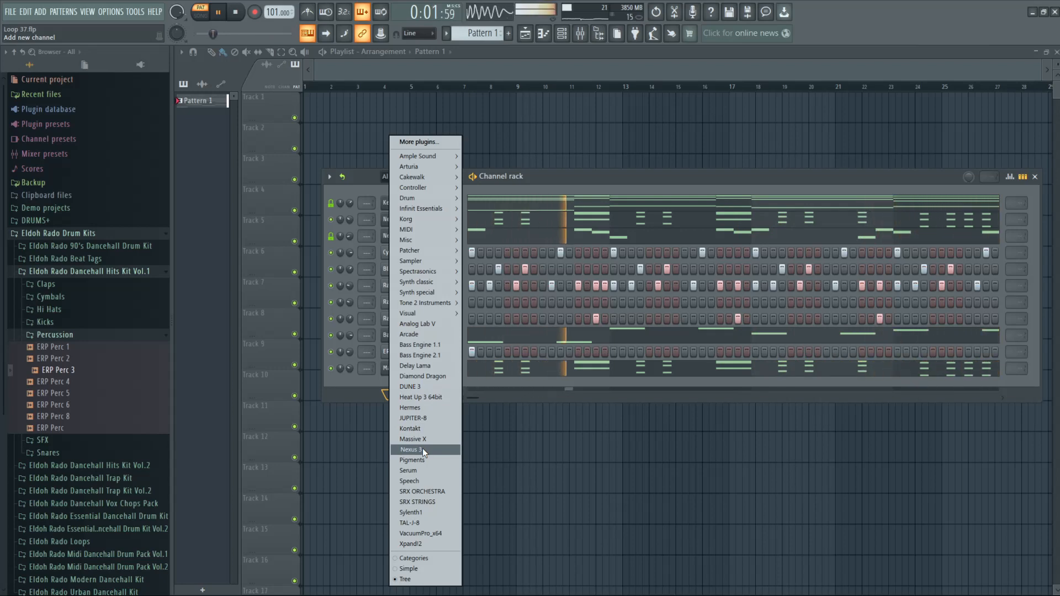
left_click(437, 533)
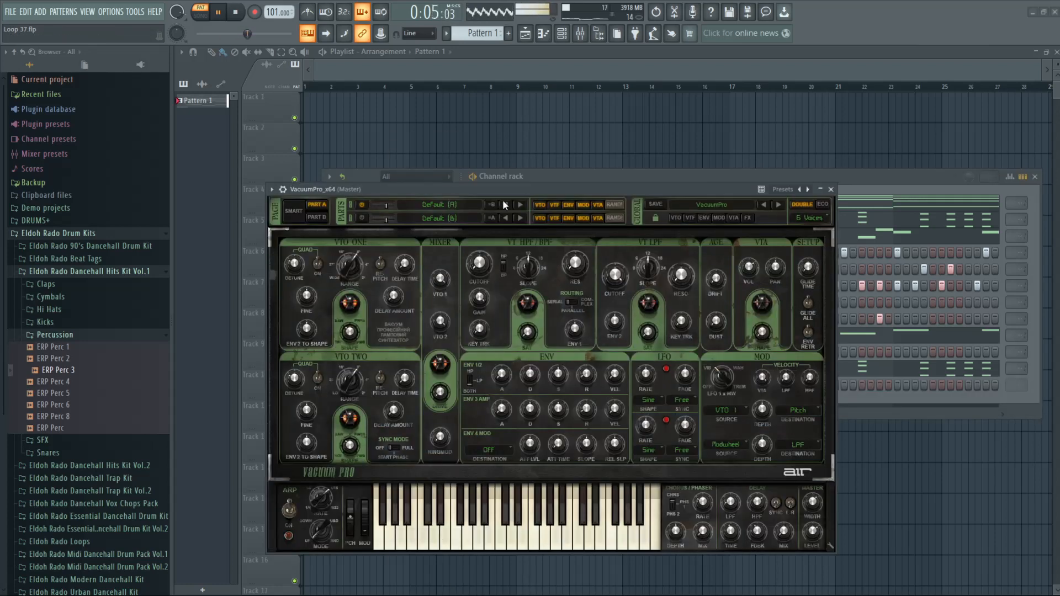
left_click(442, 203)
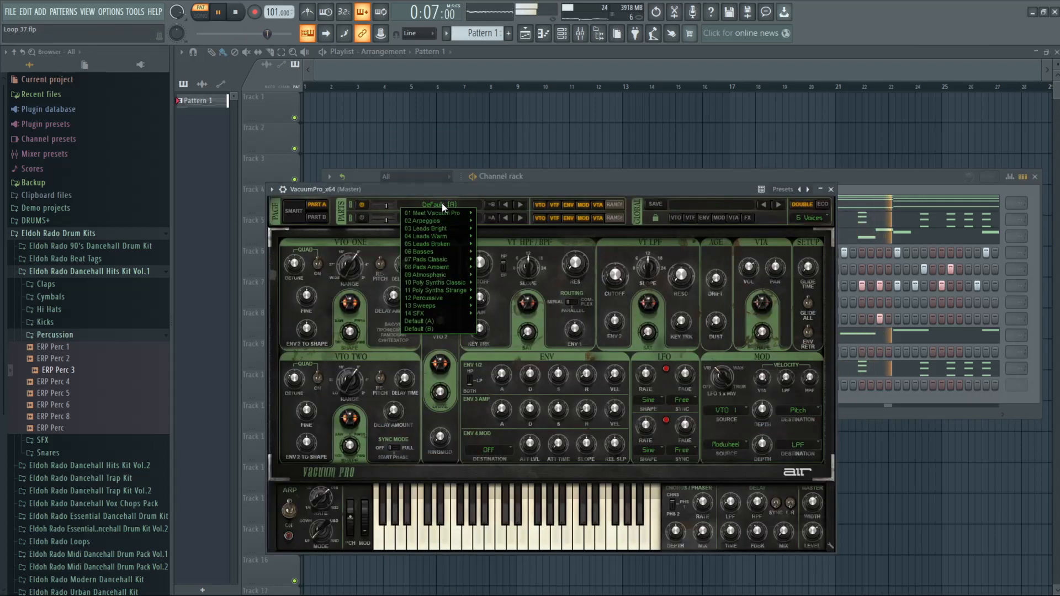
left_click(414, 189)
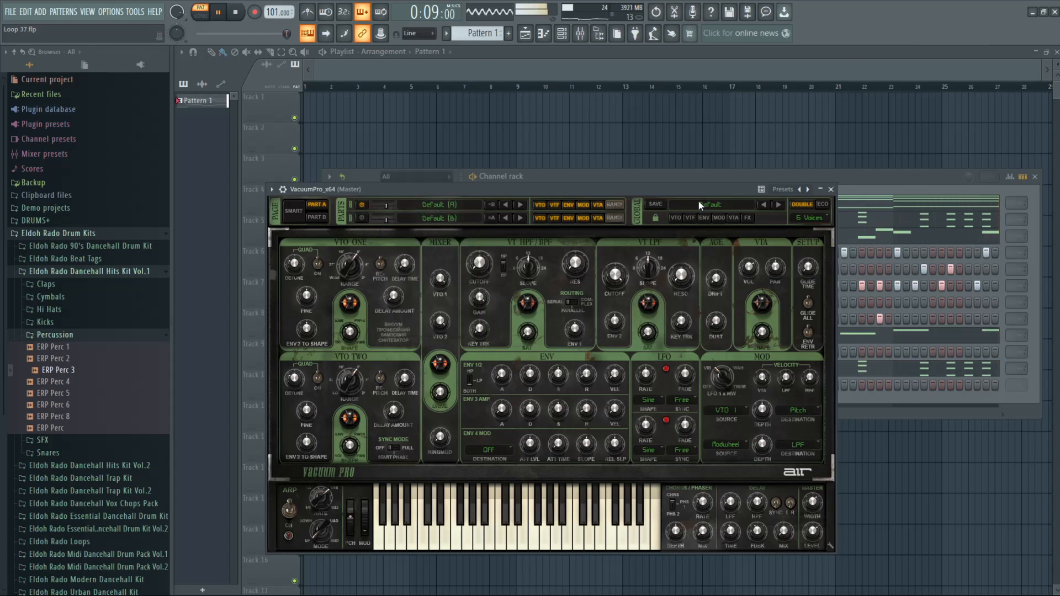
- Load VacuumPro's Popcorn preset from the global Arpeggios category and close the instrument's window
left_click(784, 189)
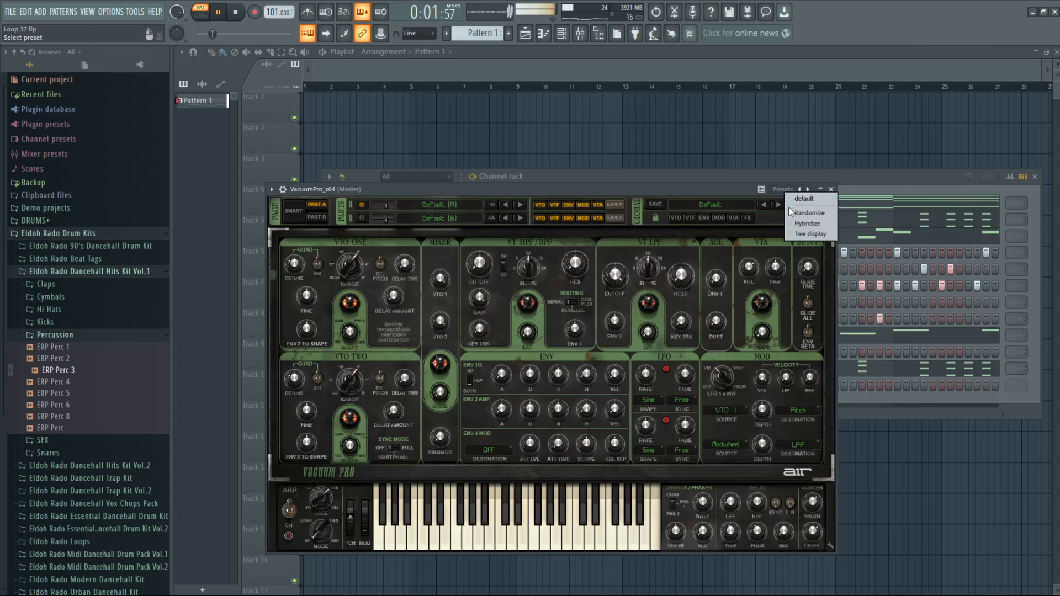
left_click(691, 206)
left_click(712, 211)
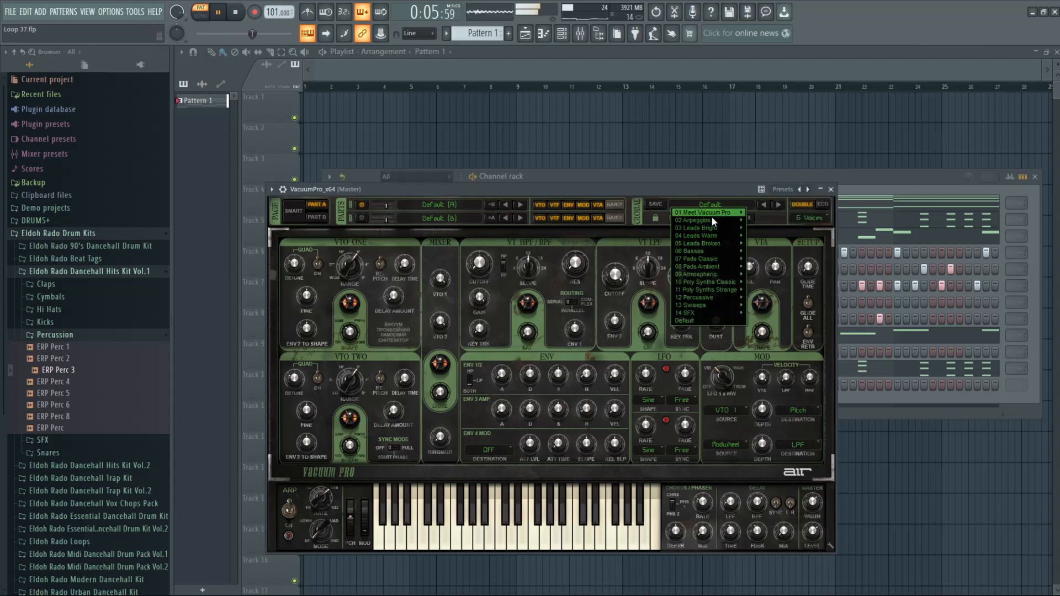
mouse_move(711, 220)
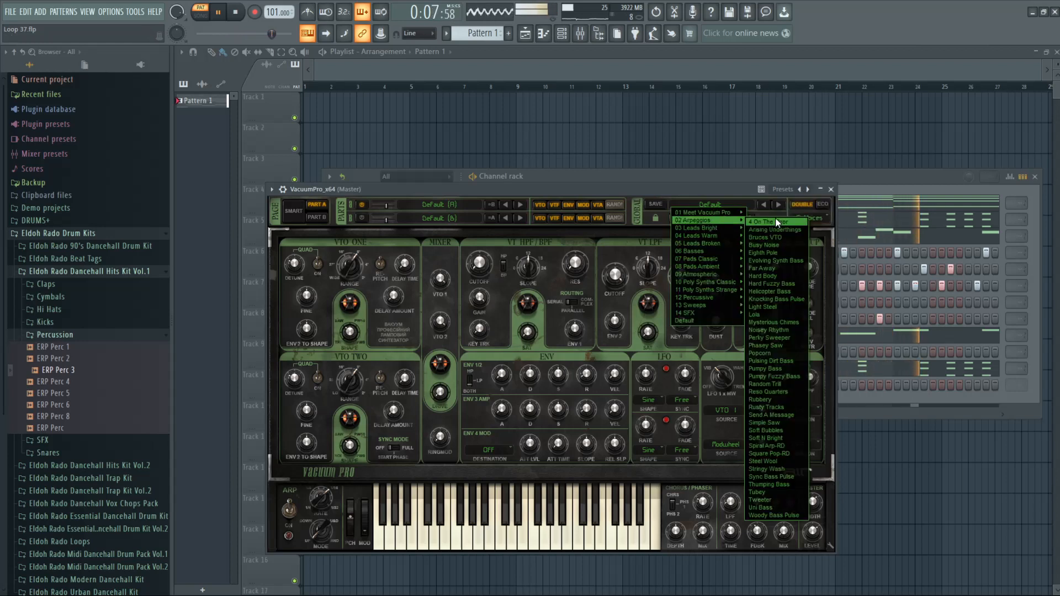
left_click(761, 353)
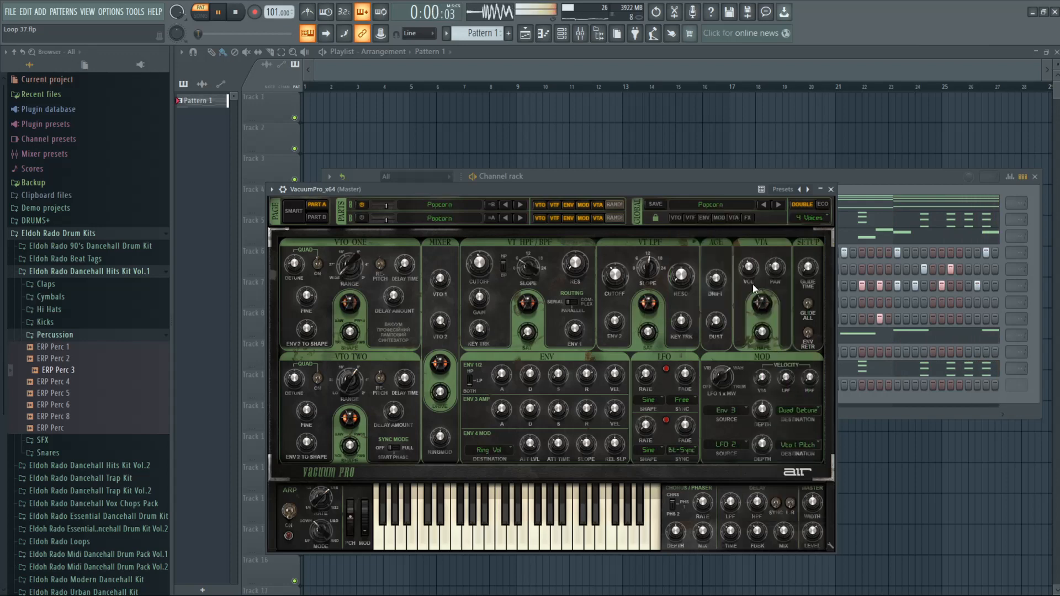
left_click(831, 190)
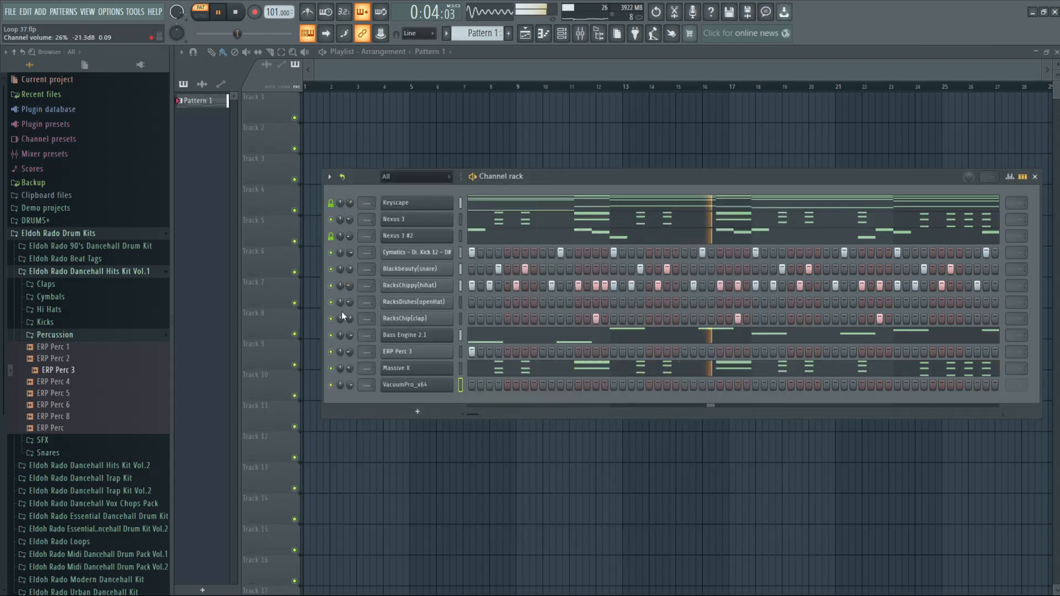
- Solo the VacuumPro_x64 channel and paste a copy of the Keyscape channel's notes into it
right_click(330, 386)
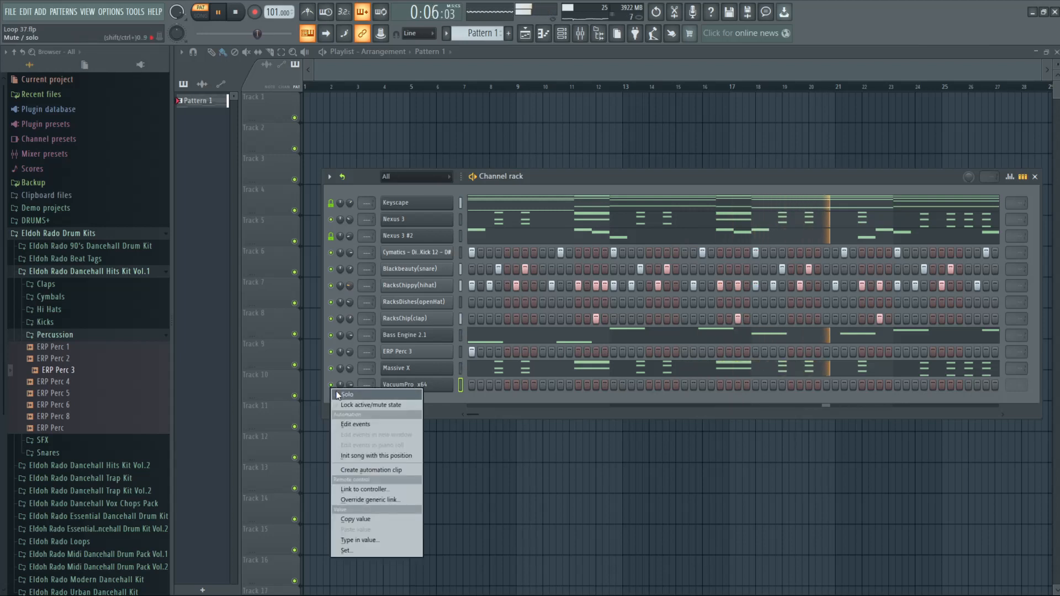
left_click(342, 394)
right_click(431, 202)
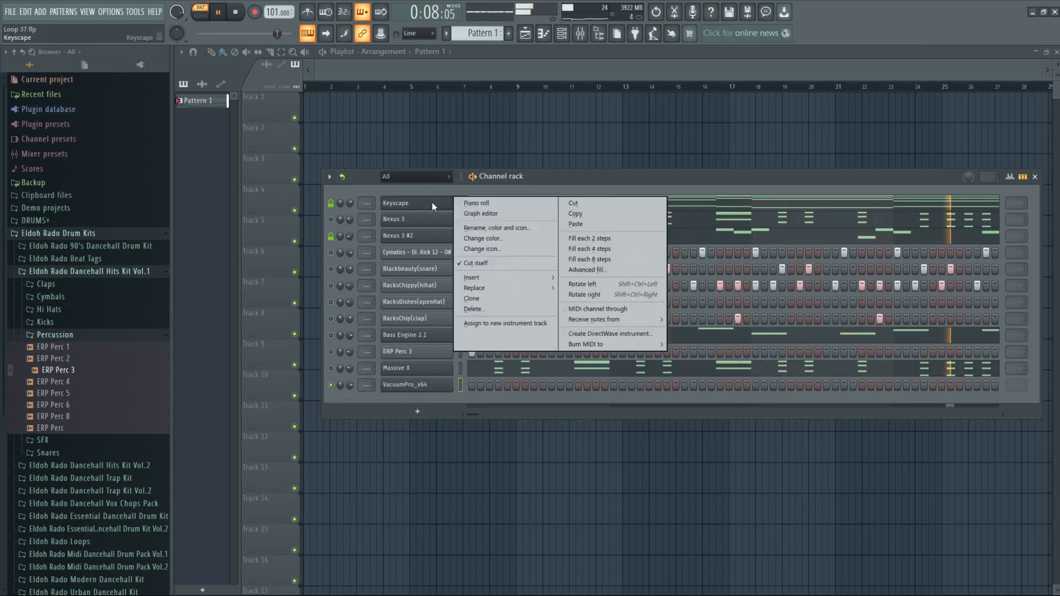
left_click(566, 214)
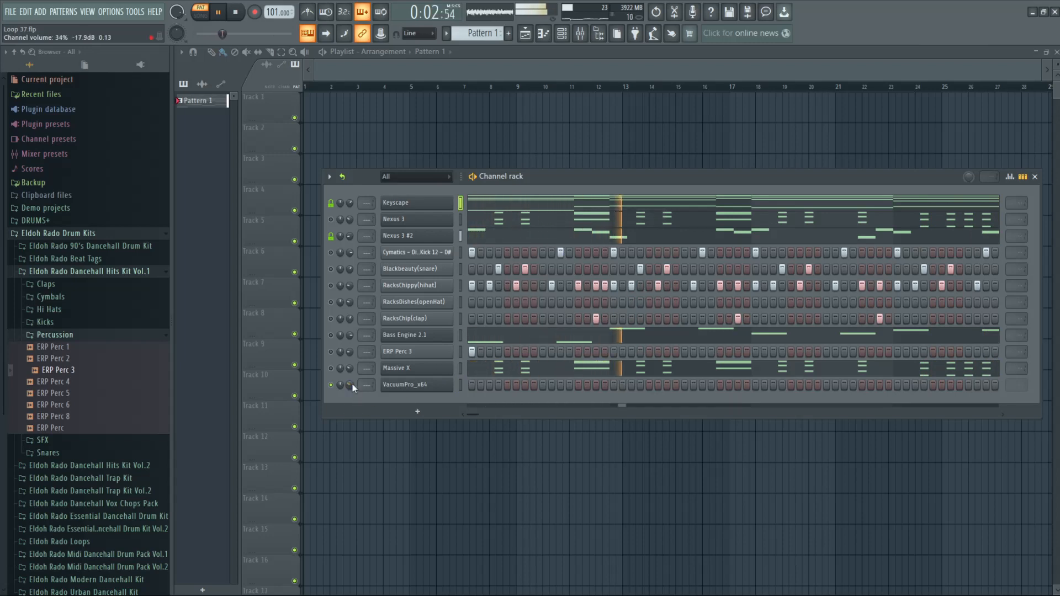
right_click(407, 384)
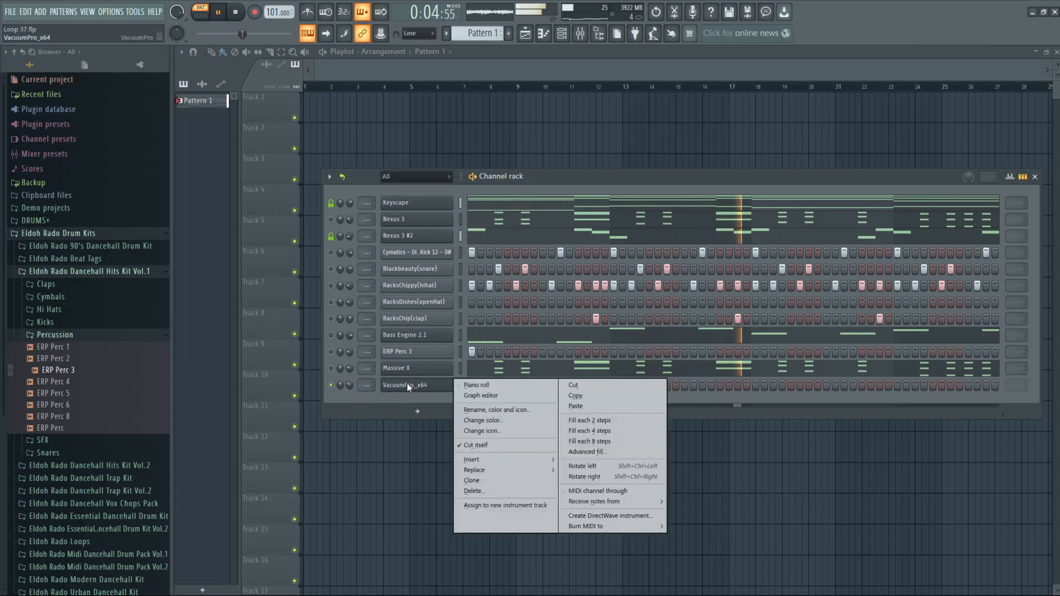
left_click(594, 406)
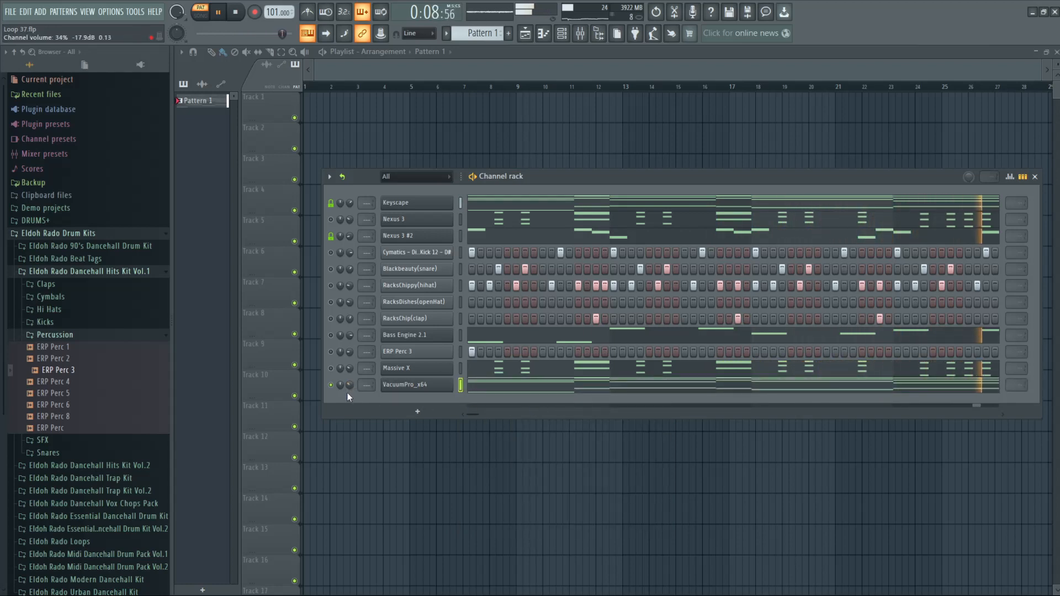
- Lower the VacuumPro_x64 channel's volume to about 31% and advance its global preset to Pumpy Fuzzy Bass
left_click_drag(348, 385, 349, 387)
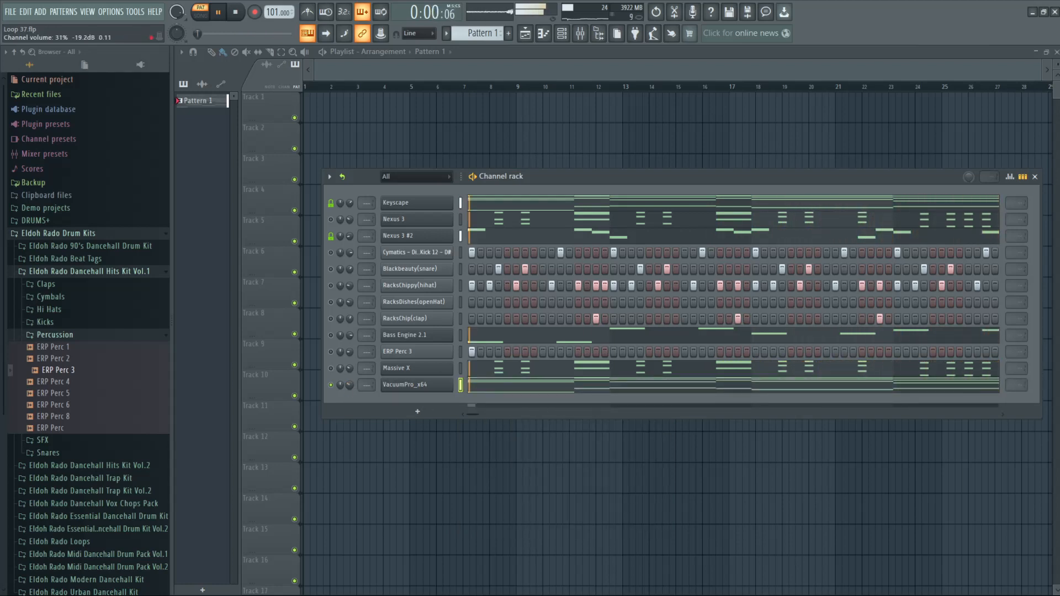
left_click(419, 383)
left_click(779, 205)
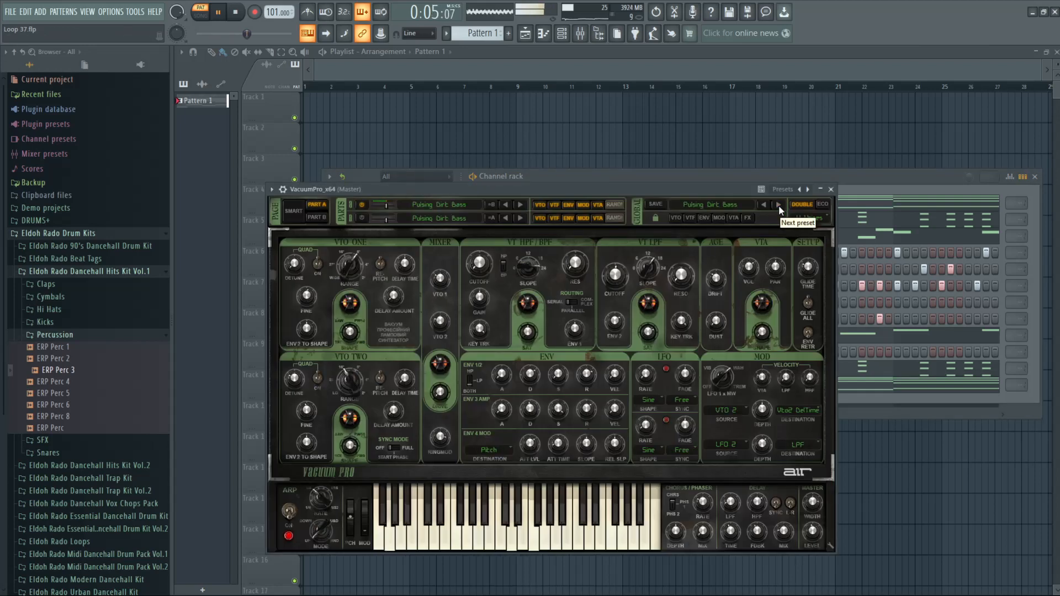
left_click(779, 205)
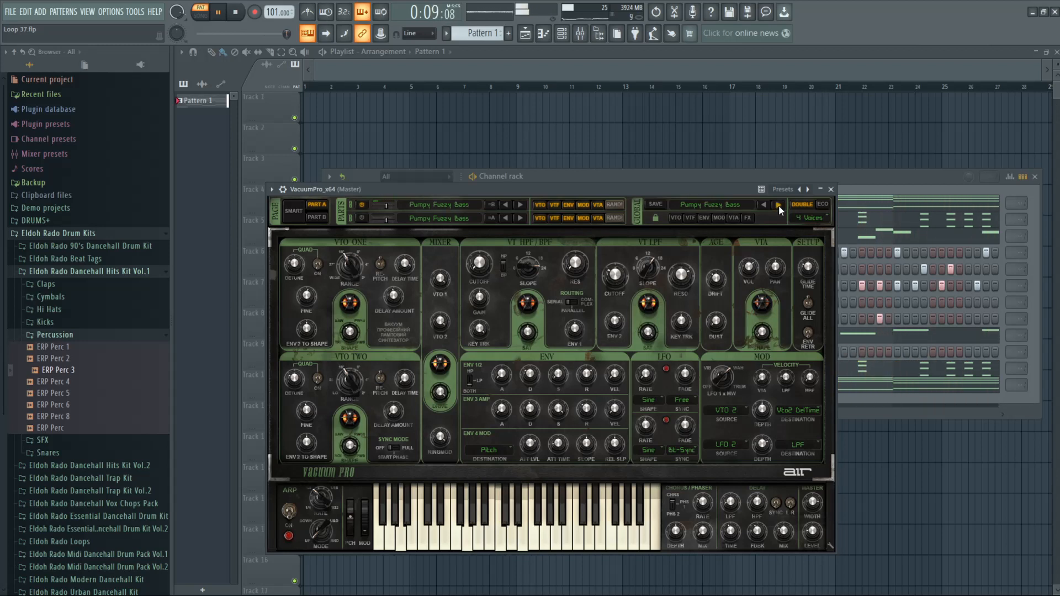
- Load the Arising Underthings preset from VacuumPro's global Arpeggios category
left_click(778, 205)
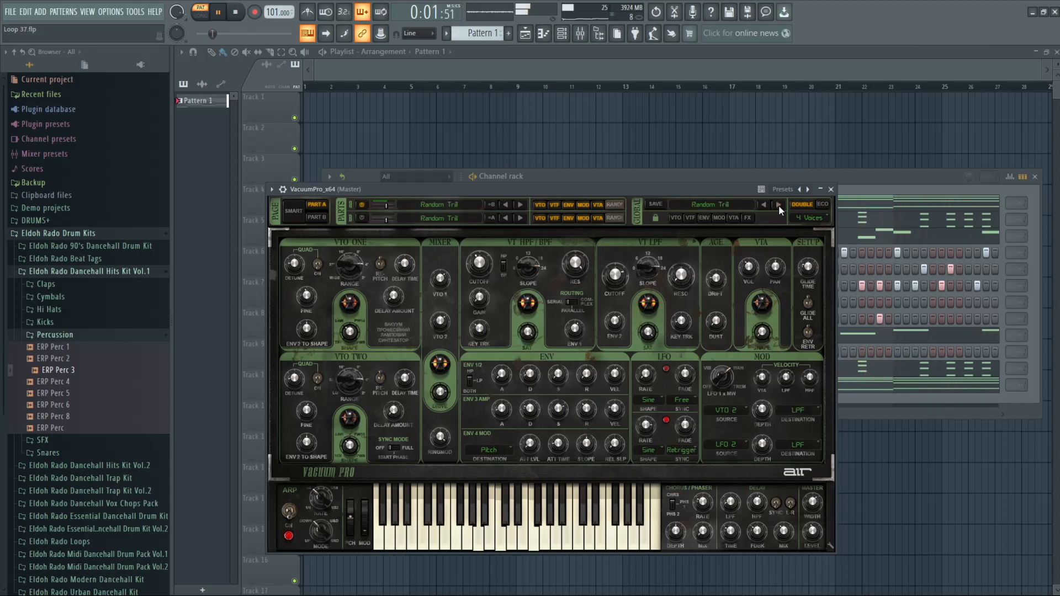
left_click(739, 204)
mouse_move(741, 224)
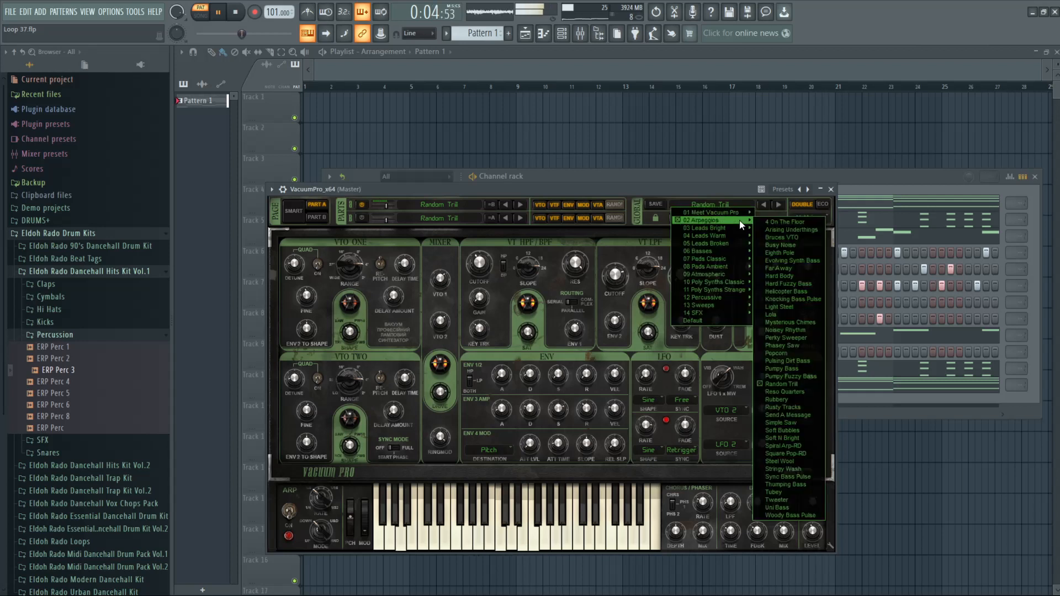
left_click(771, 229)
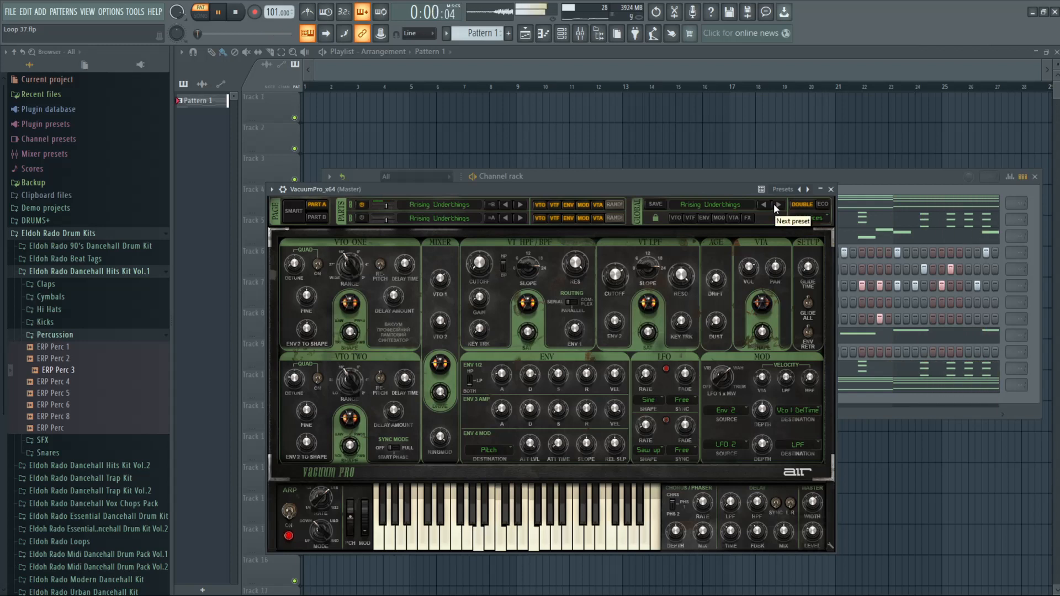
- Audition the following VacuumPro global presets one by one, from Busy Noise through Eighth Pole to Evolving Synth Bass
left_click(774, 204)
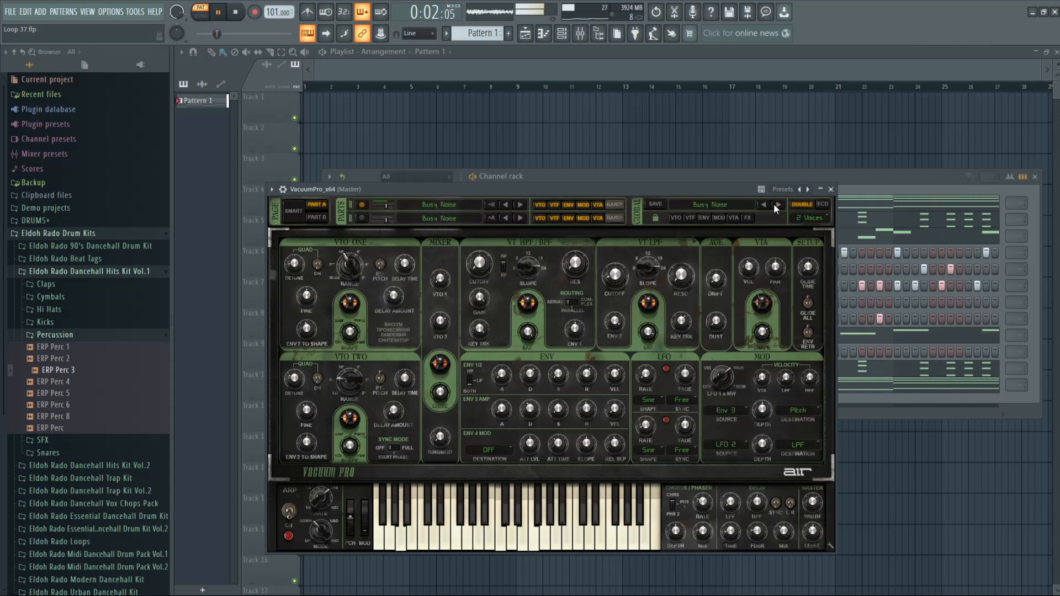
left_click(774, 204)
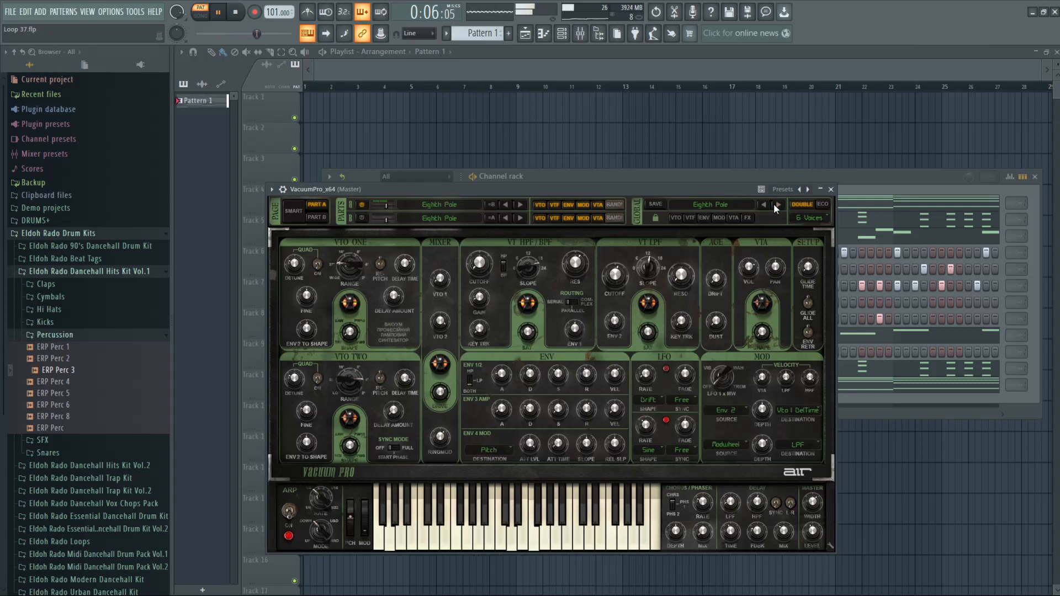
left_click(773, 204)
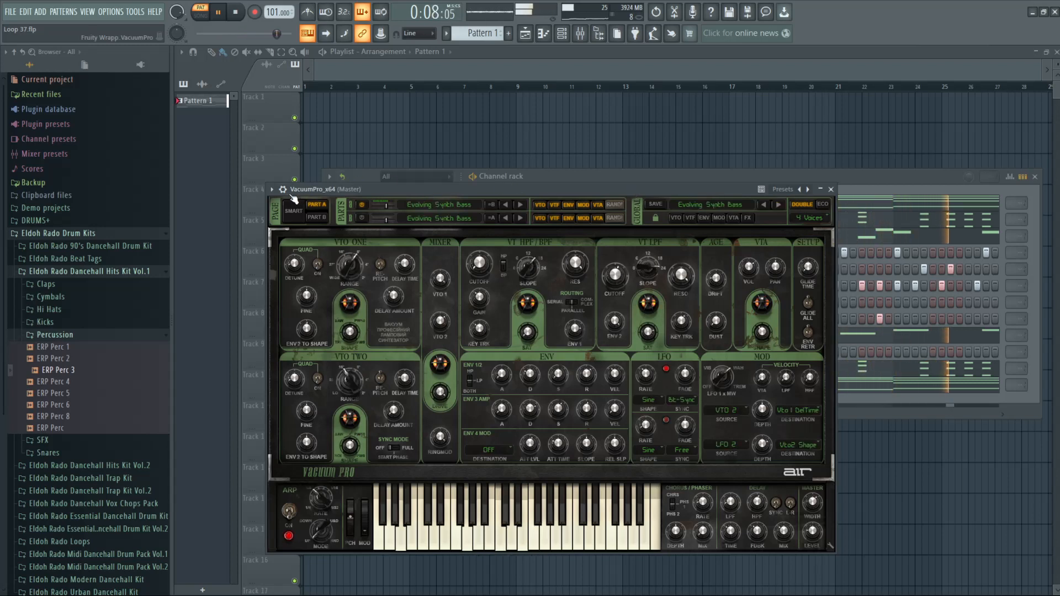
- Show the channel settings in VacuumPro's window, advance the global preset to Far Away and raise the channel volume to 52%
left_click(271, 189)
left_click(777, 230)
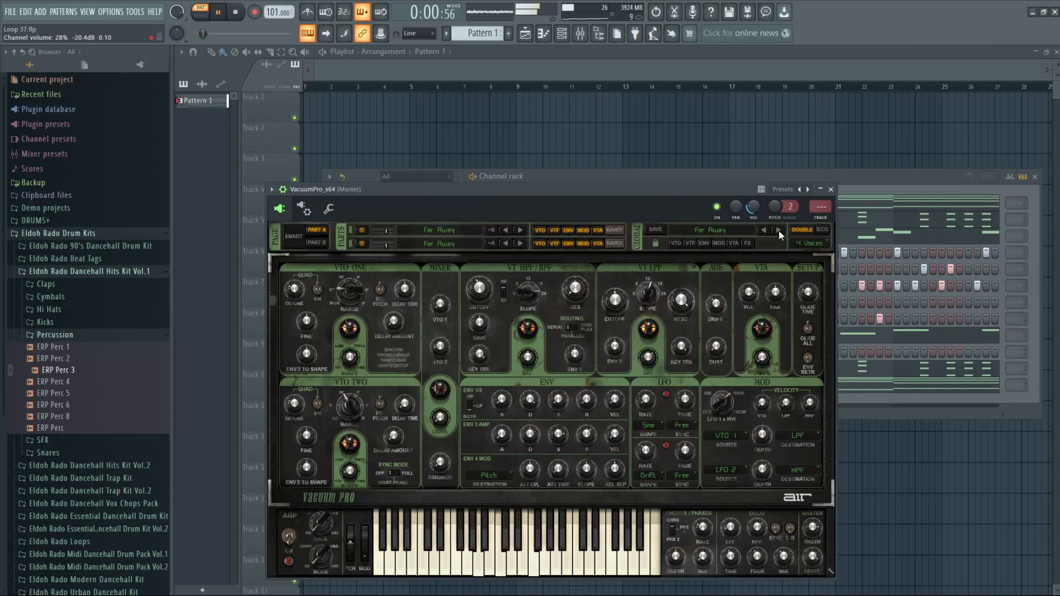
left_click_drag(217, 34, 222, 34)
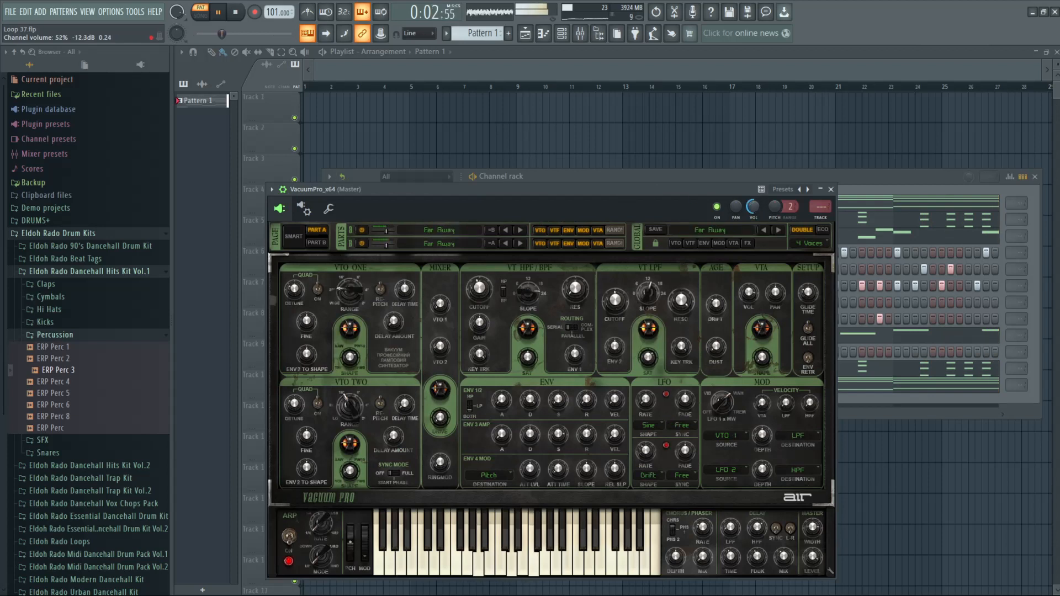
- Audition VacuumPro's remaining Arpeggios presets one by one, from Hard Body through Mysterious Chimes and Pumpy Bass to Soft Bubbles
left_click(776, 231)
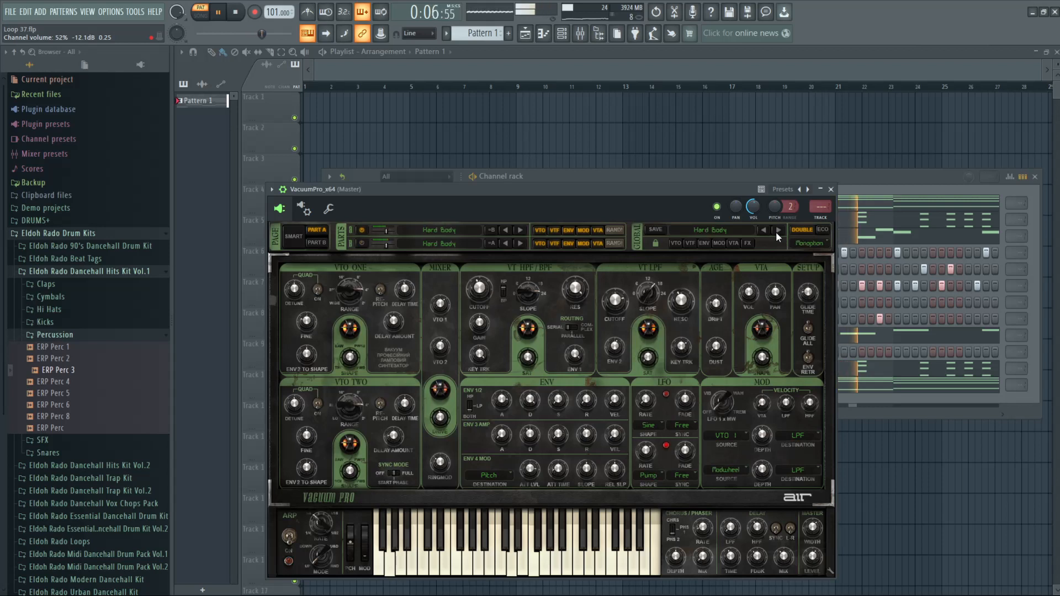
left_click(776, 232)
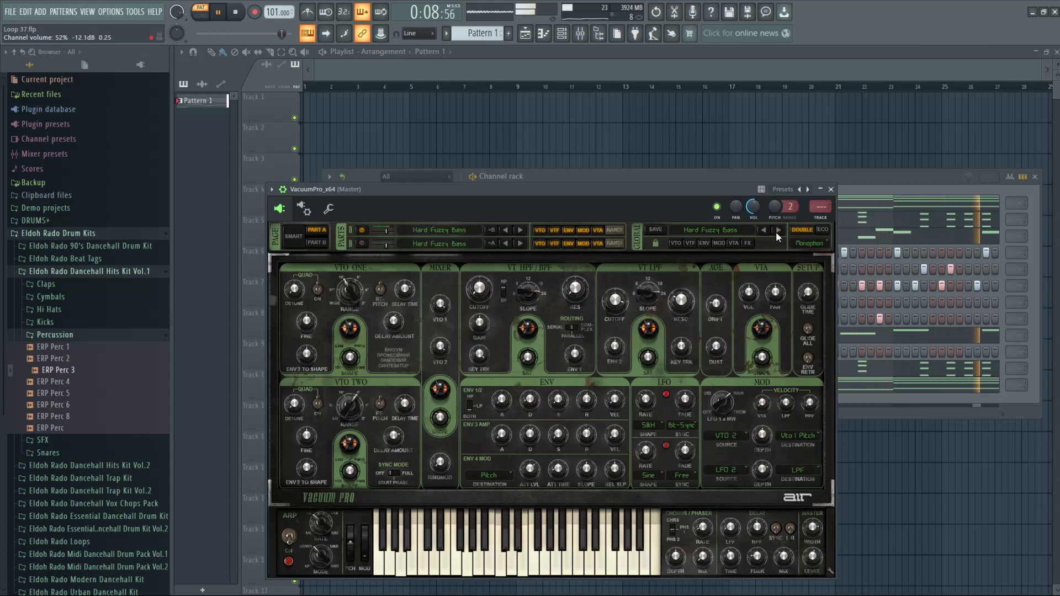
left_click(777, 230)
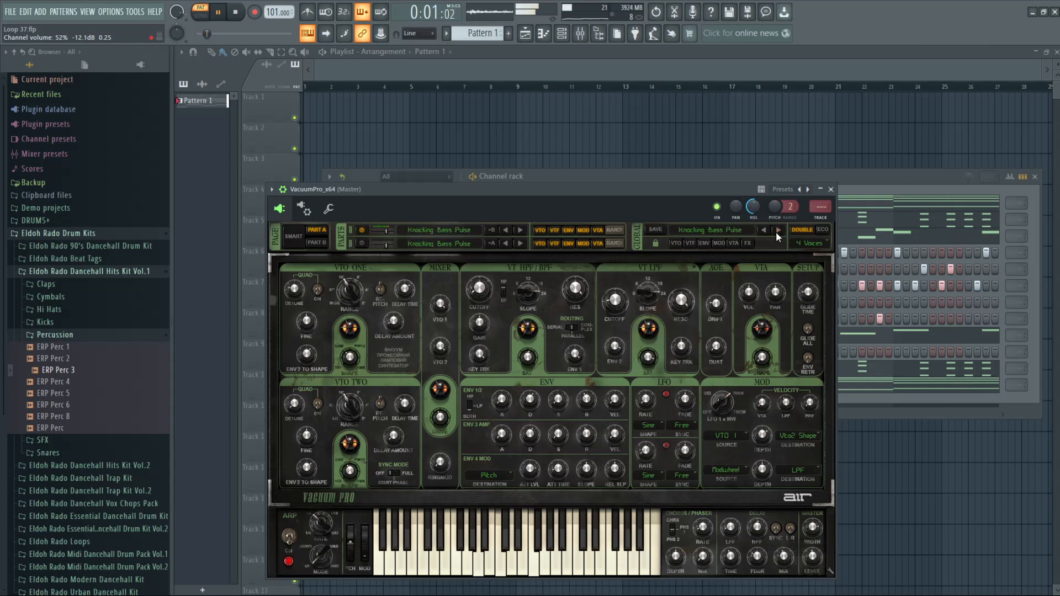
left_click(776, 230)
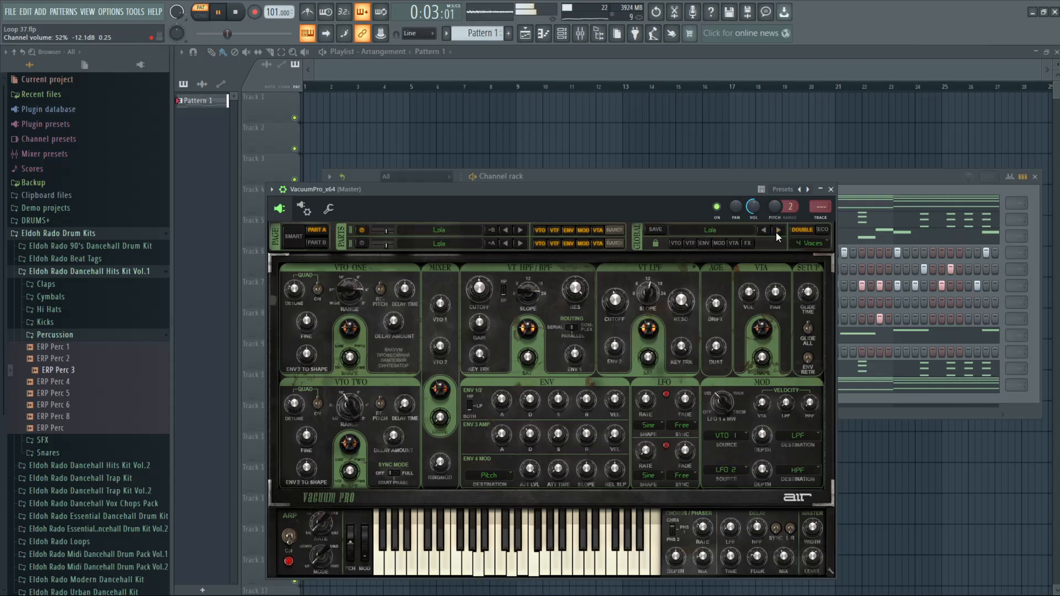
left_click(776, 231)
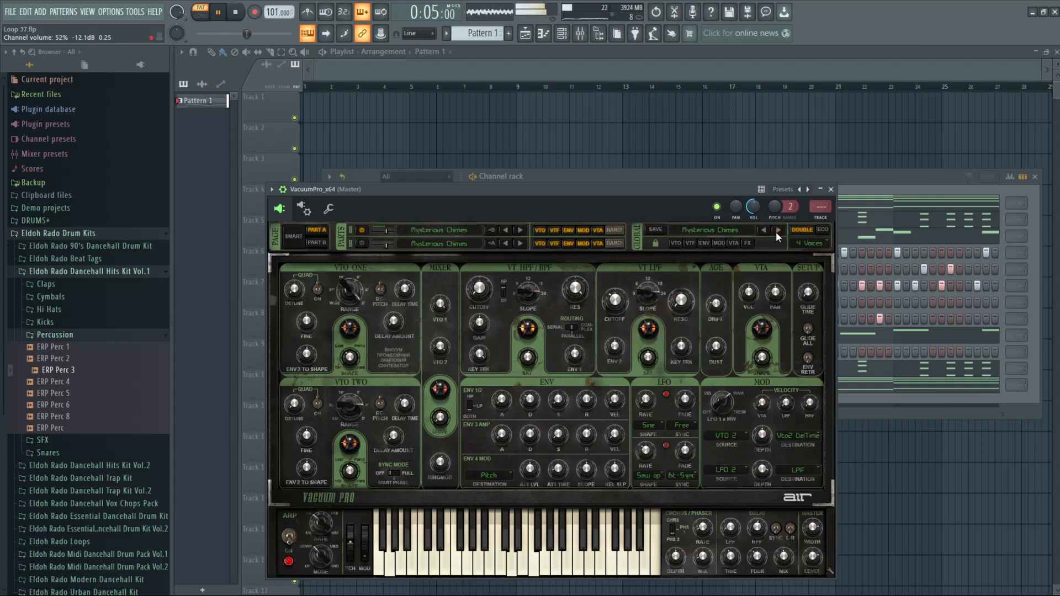
left_click(776, 230)
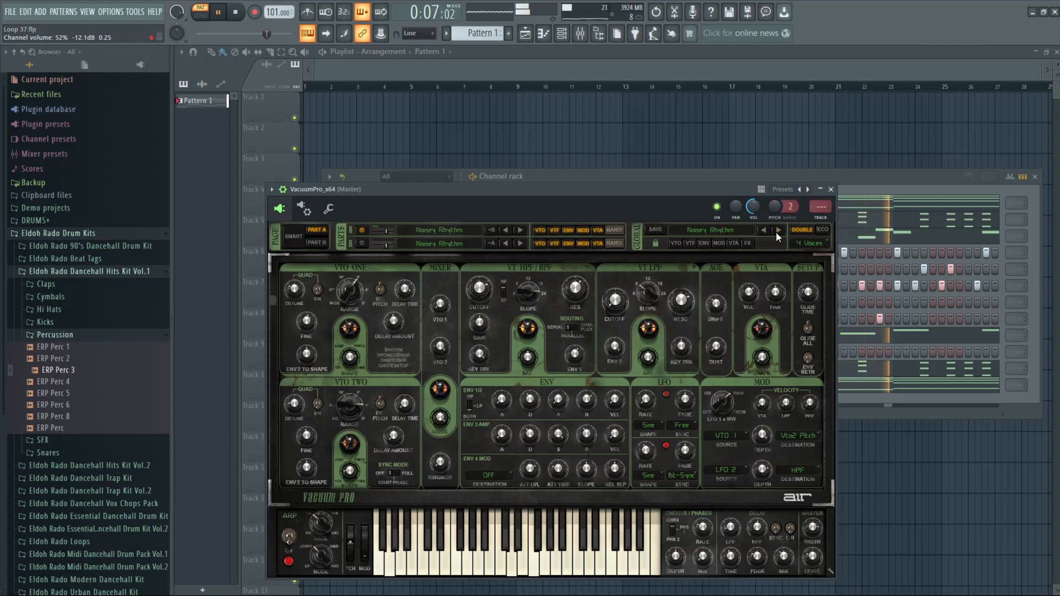
left_click(776, 231)
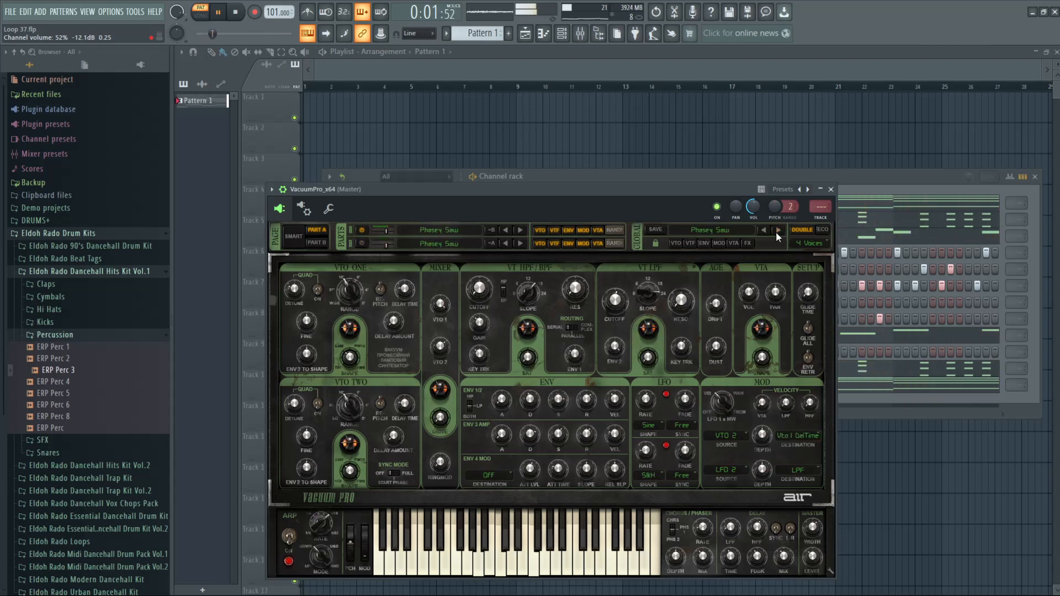
left_click(776, 231)
left_click(776, 231)
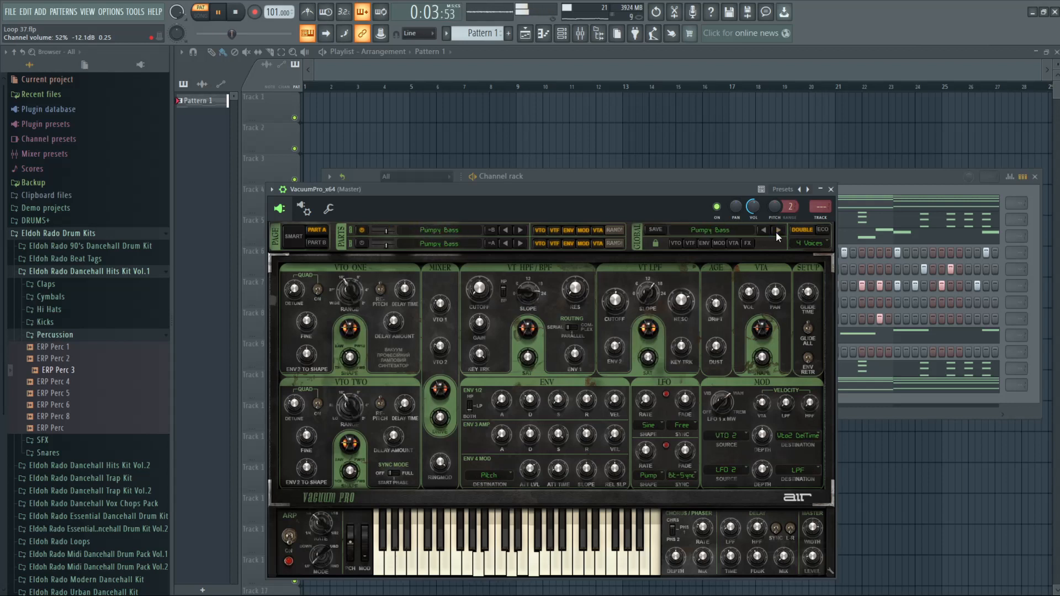
left_click(776, 231)
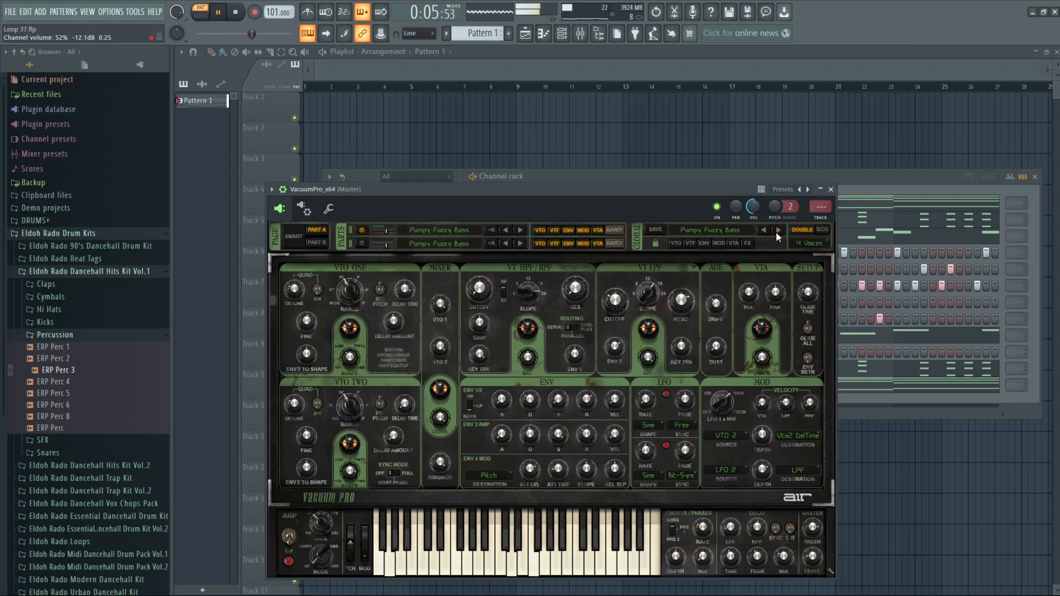
left_click(777, 231)
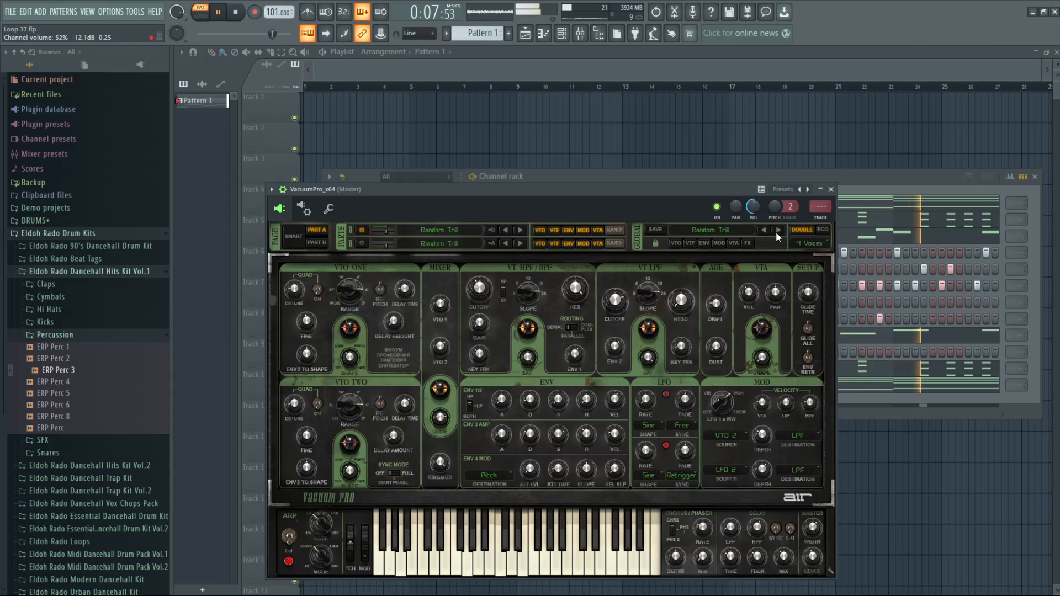
left_click(777, 231)
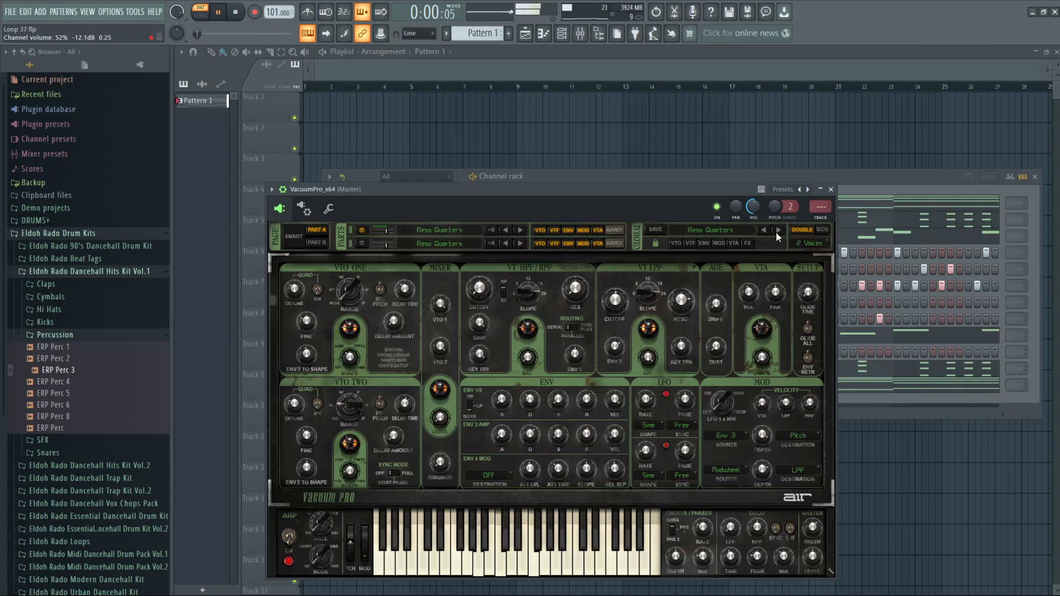
left_click(776, 230)
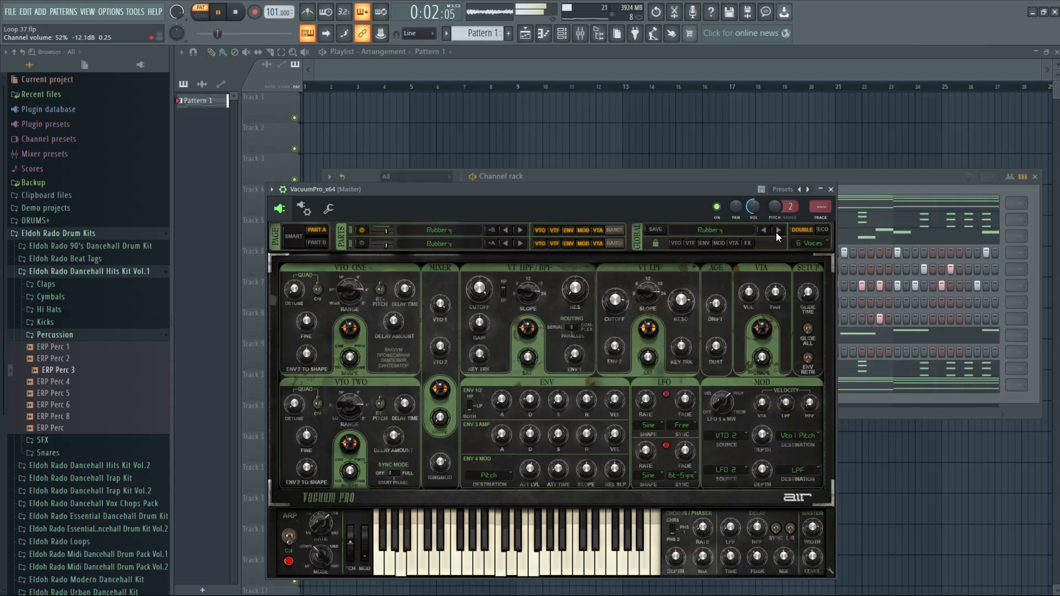
left_click(776, 230)
left_click(776, 231)
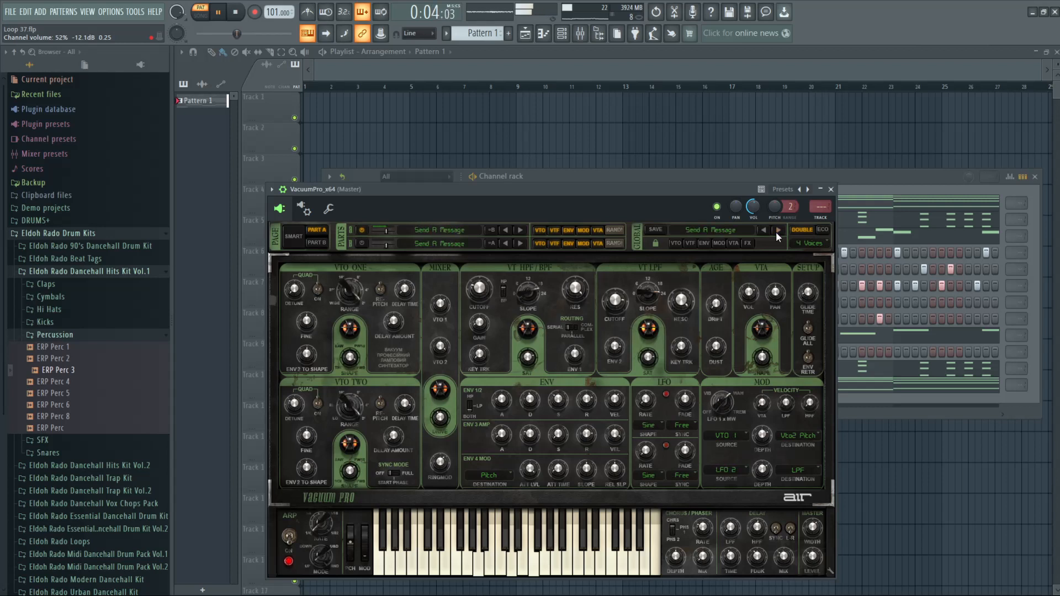
left_click(776, 230)
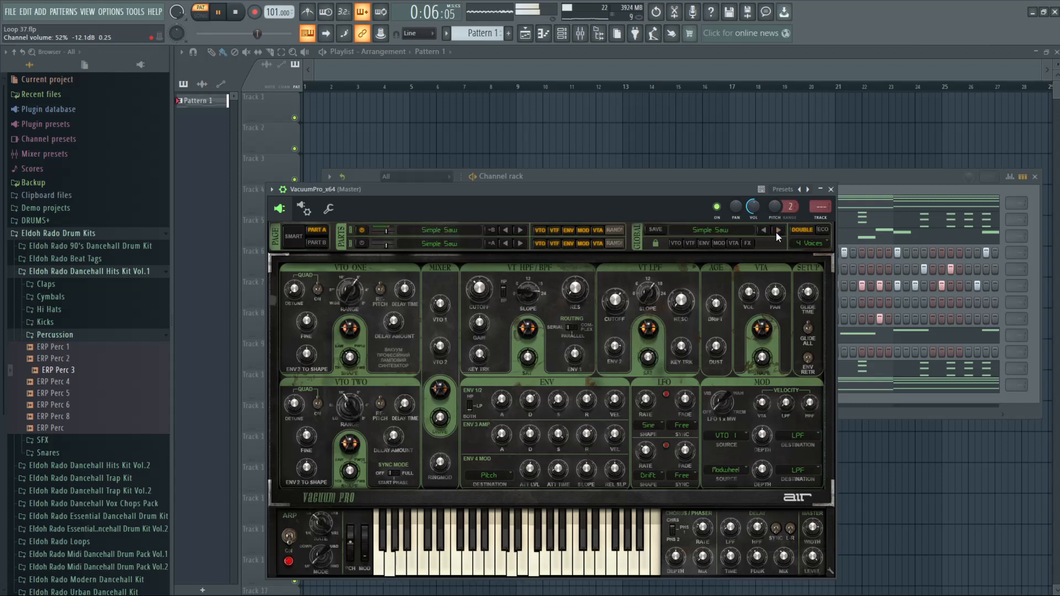
left_click(776, 231)
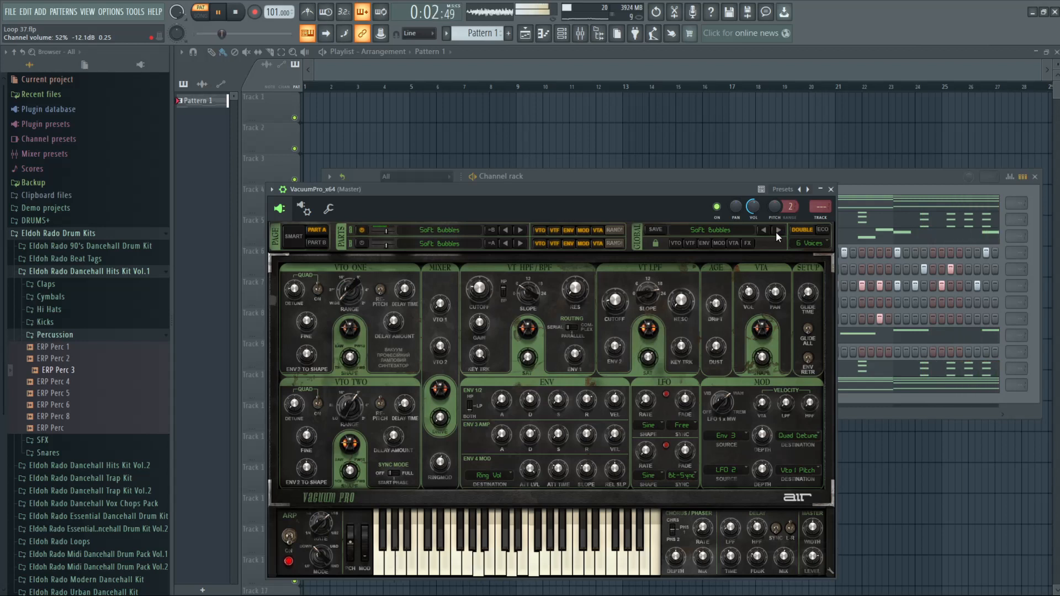
- Move VacuumPro's window off the channel rack controls and unsolo the VacuumPro_x64 channel
left_click_drag(643, 188, 767, 170)
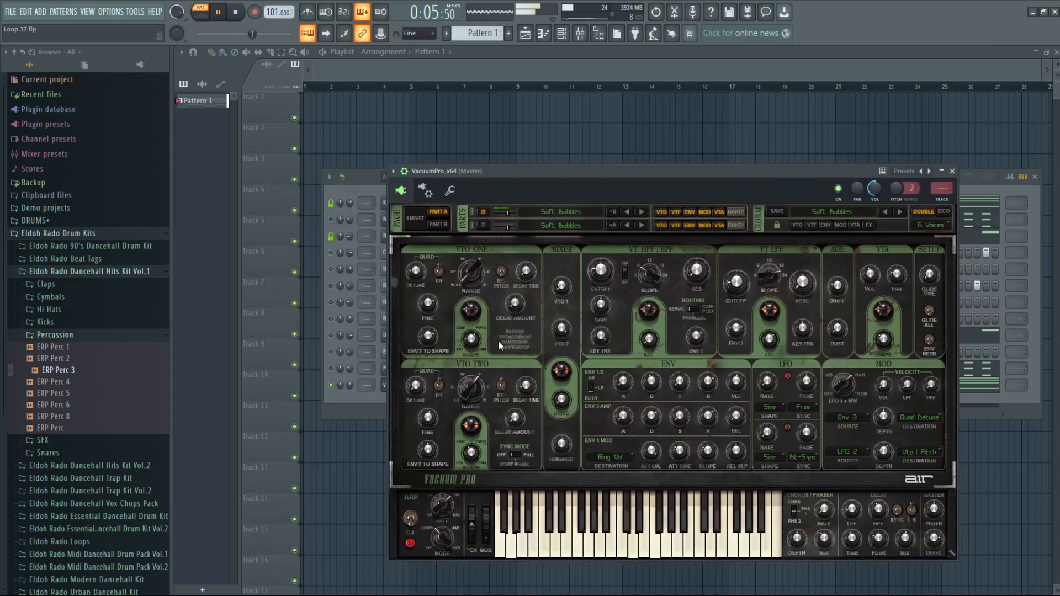
right_click(333, 385)
left_click(335, 390)
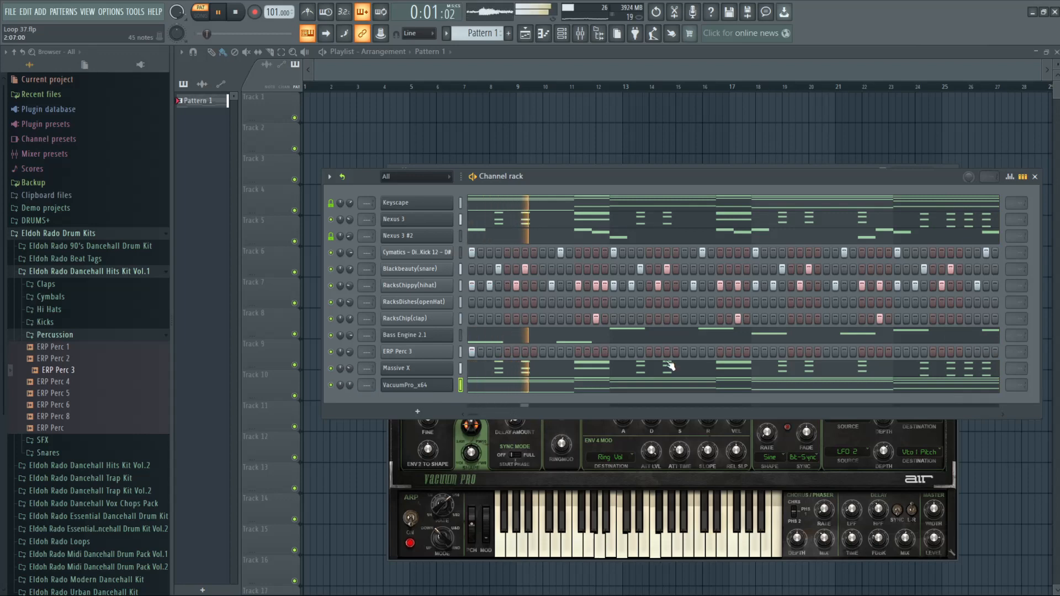
- Bring VacuumPro's window forward and load the Soft N Bright preset from the global Arpeggios category
left_click(851, 167)
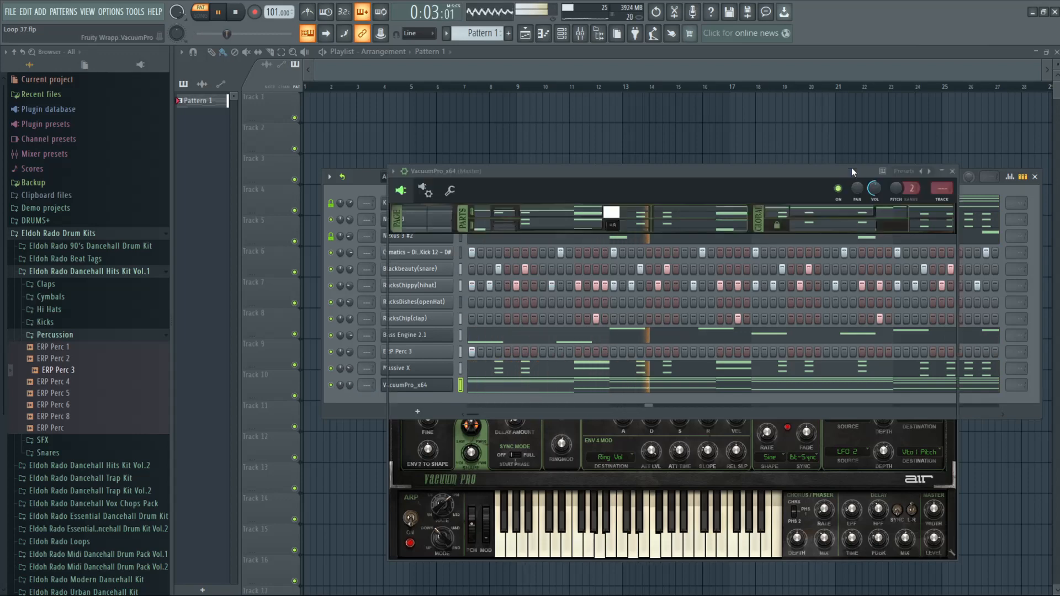
left_click(847, 210)
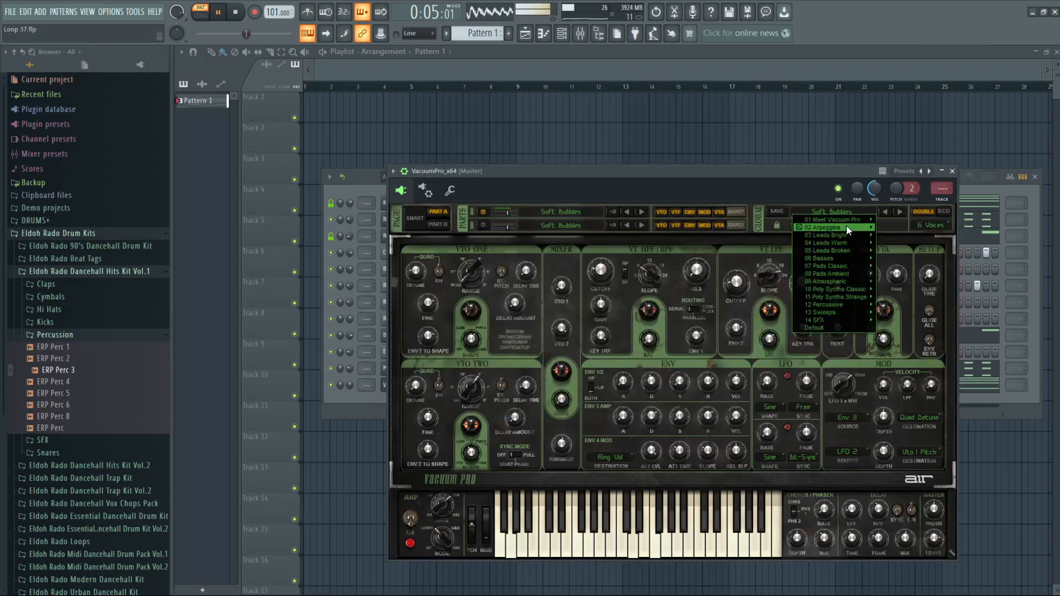
mouse_move(847, 226)
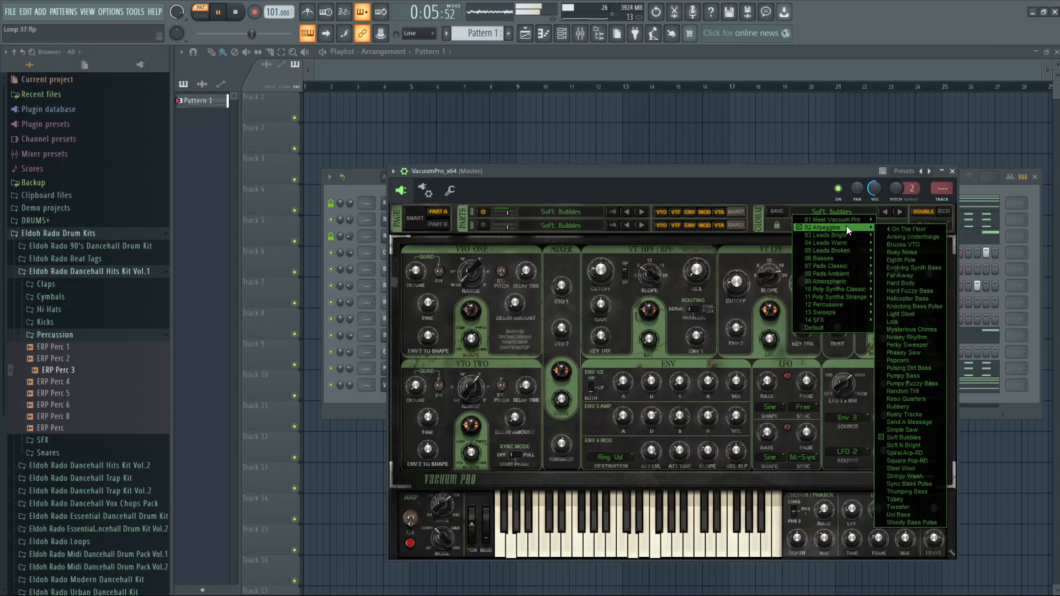
left_click(917, 446)
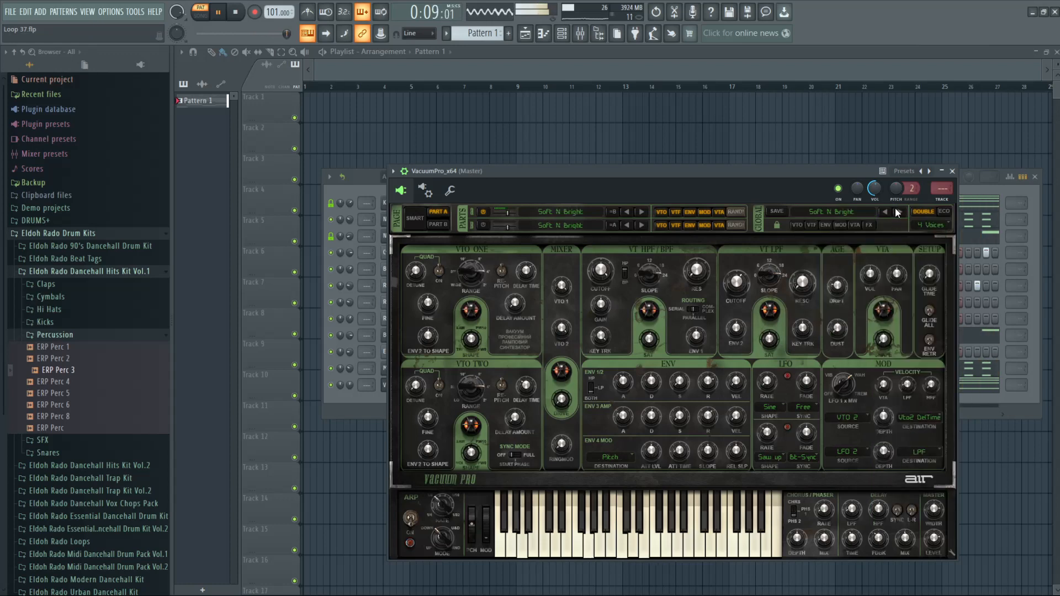
- Replace the VacuumPro_x64 channel's notes with a copy of the Nexus 3 channel's notes
right_click(336, 389)
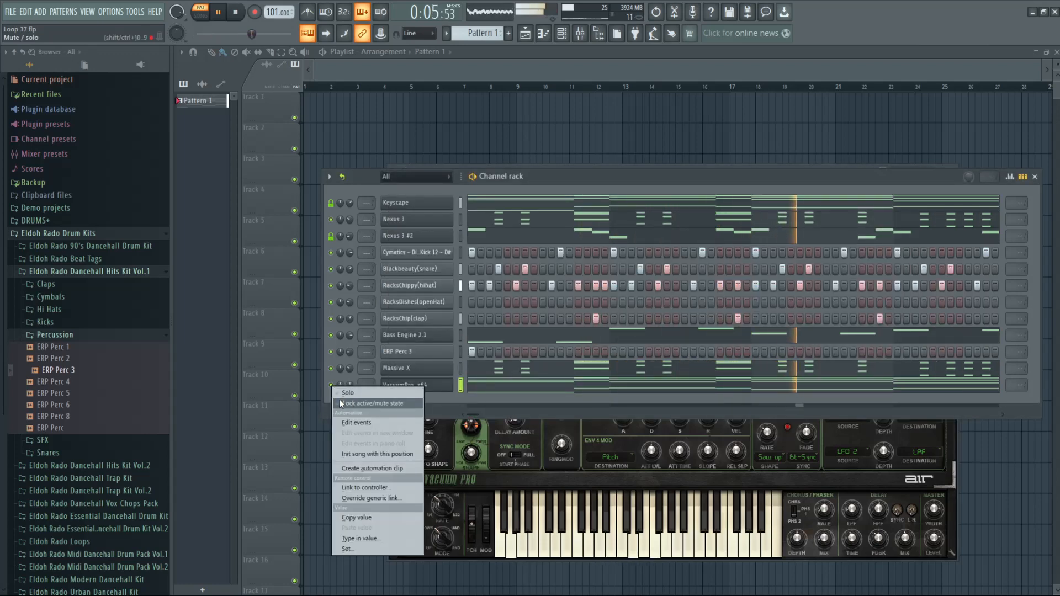
left_click(325, 396)
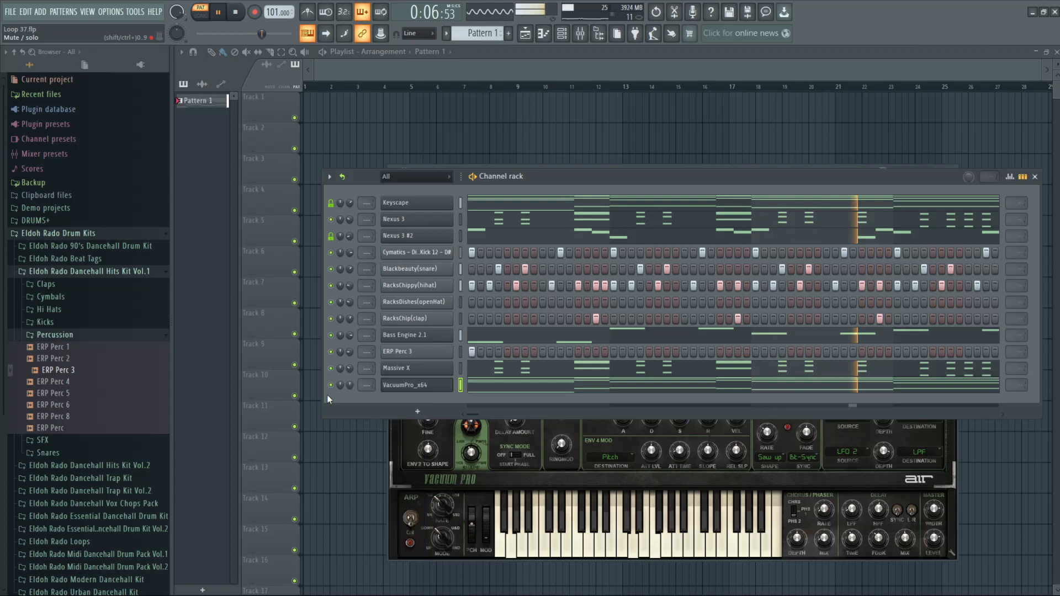
right_click(418, 226)
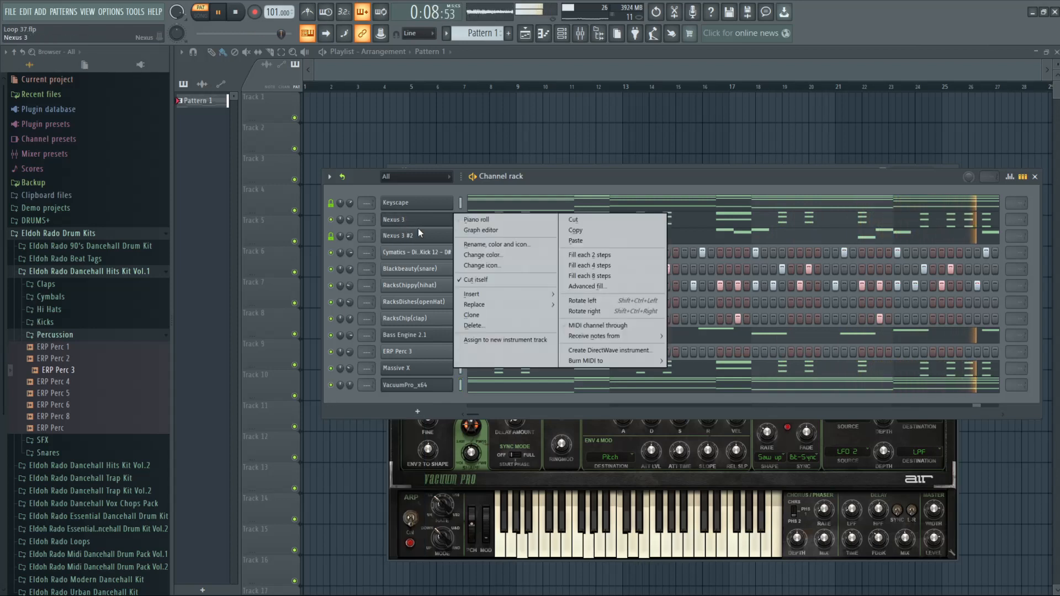
left_click(591, 229)
right_click(432, 389)
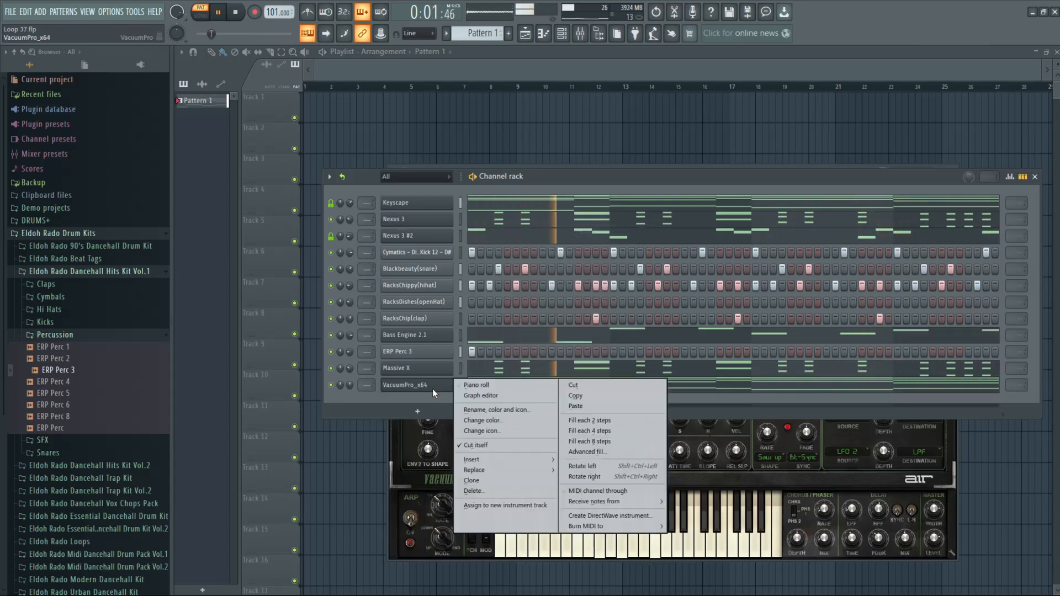
left_click(578, 403)
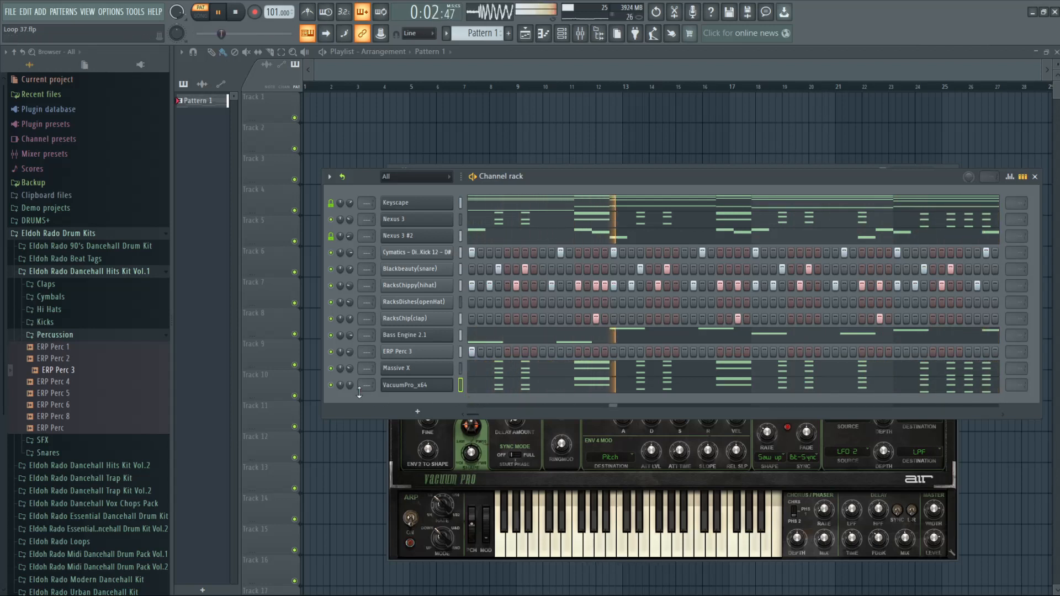
scroll(350, 386, "down", 4)
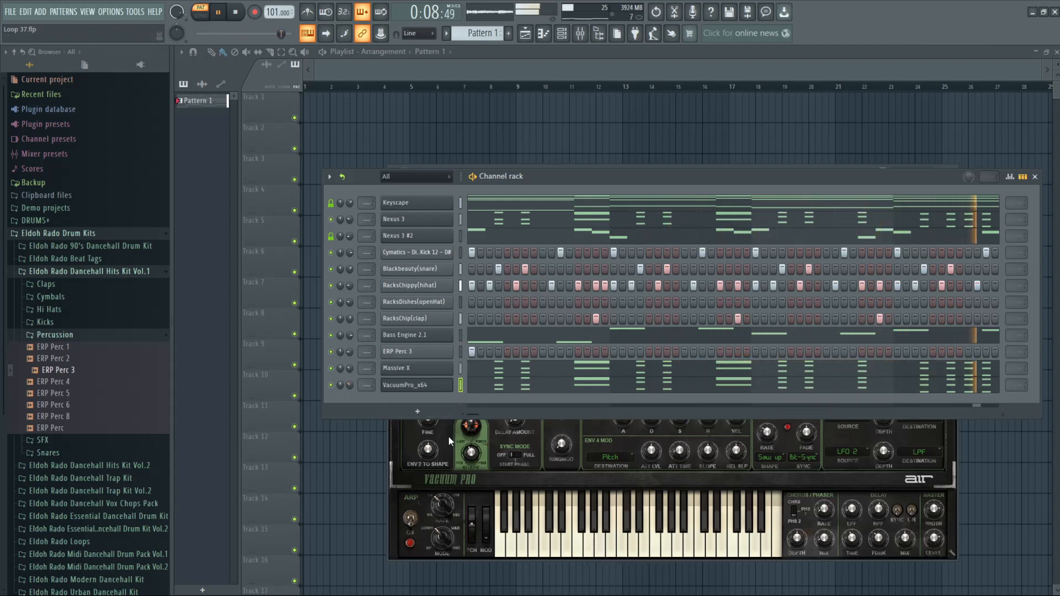
- Uncover VacuumPro's window, advance its global preset through Spiral Arp-RD, Square Pop-RD and Steel Wool to Stringy Wash, and close the window
left_click_drag(846, 174, 845, 192)
left_click(836, 172)
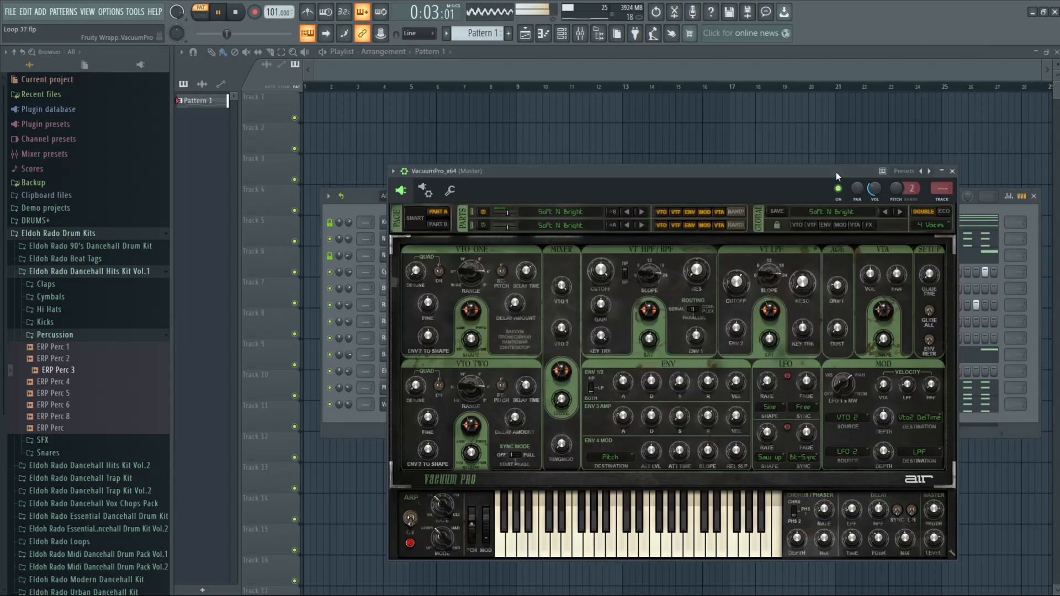
left_click(901, 212)
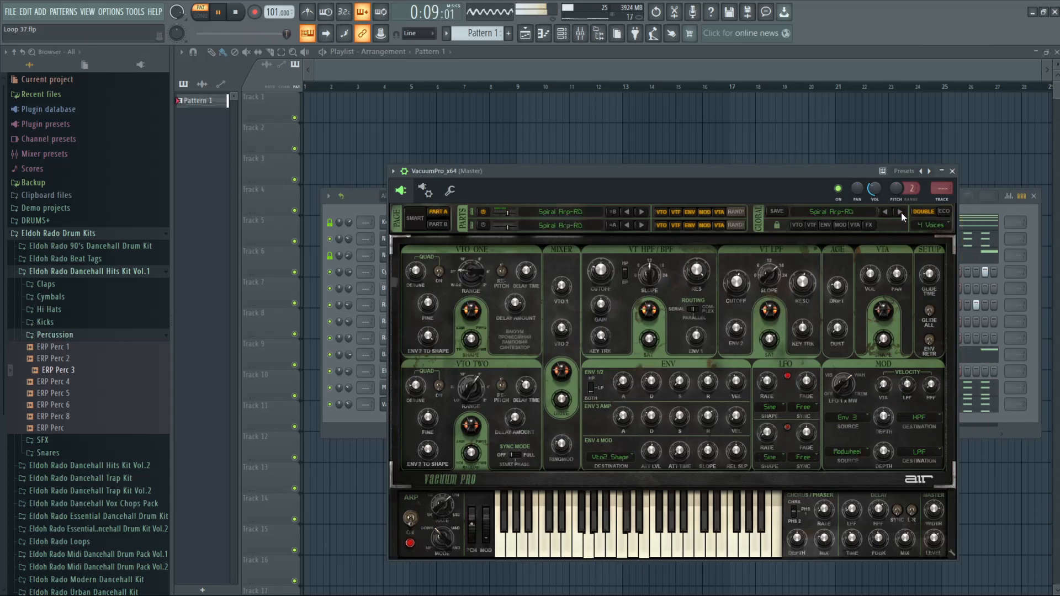
left_click(901, 212)
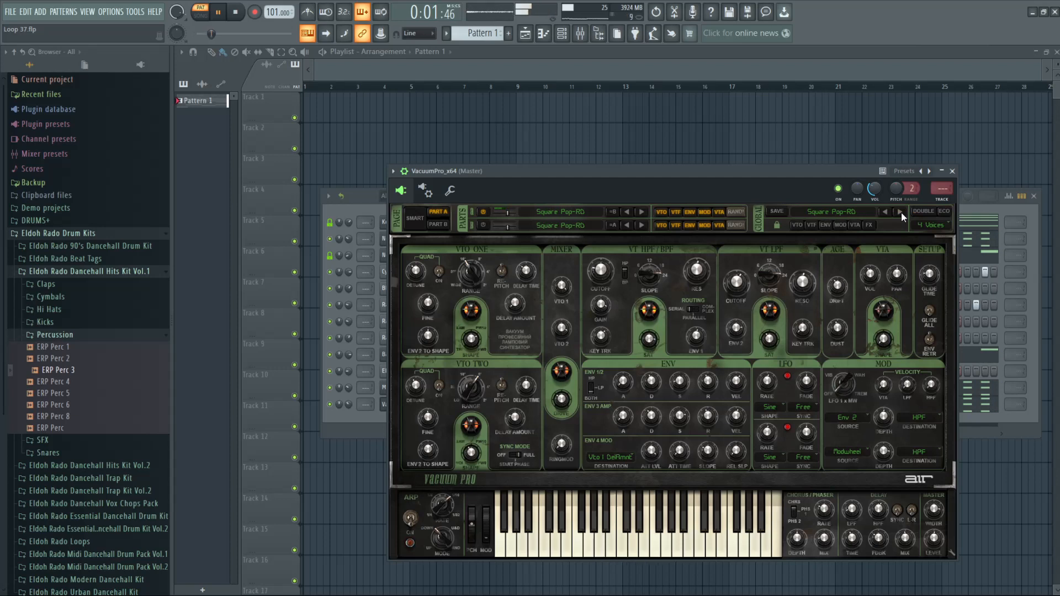
left_click(901, 212)
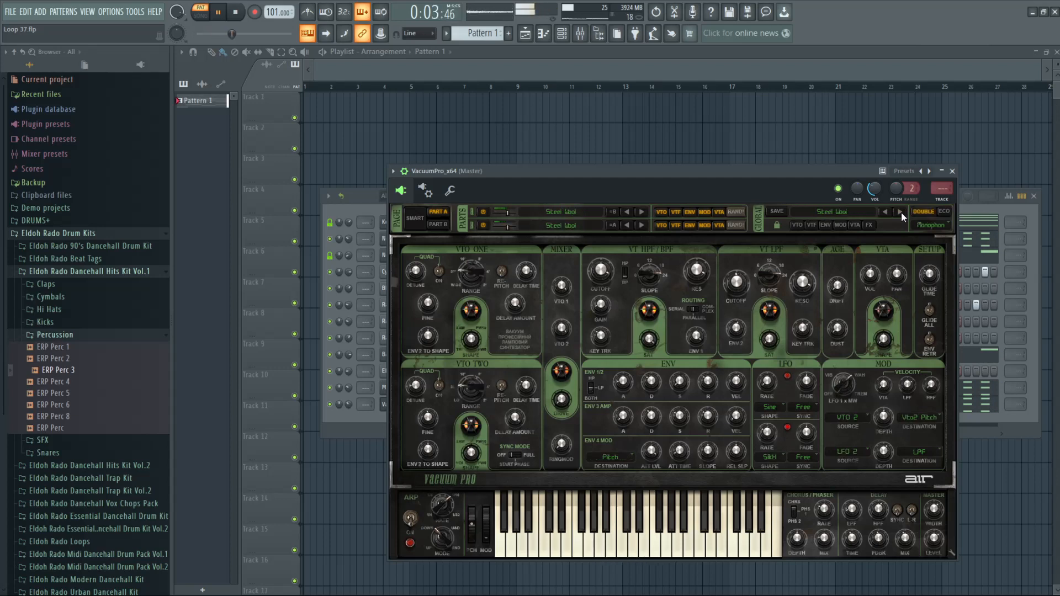
left_click(901, 212)
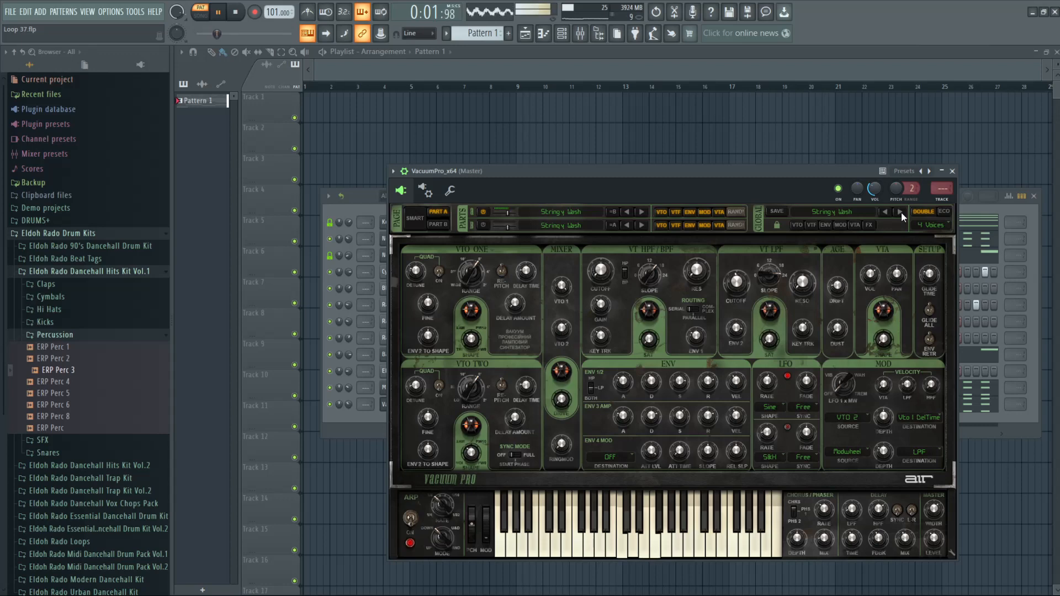
left_click(952, 172)
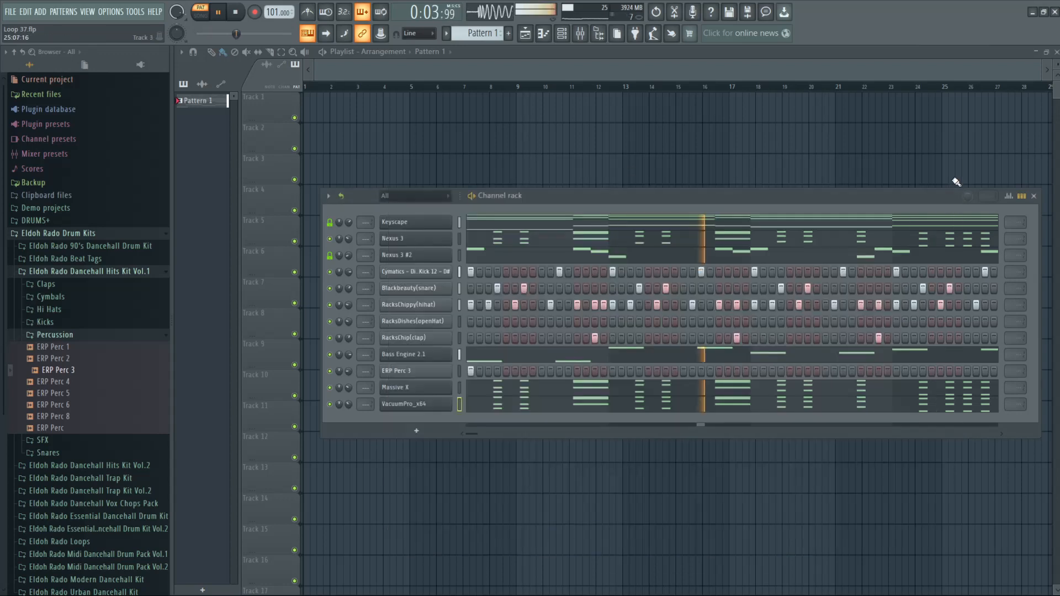
- Clone the VacuumPro_x64 channel and paste the copied Nexus 3 notes into the clone
right_click(418, 410)
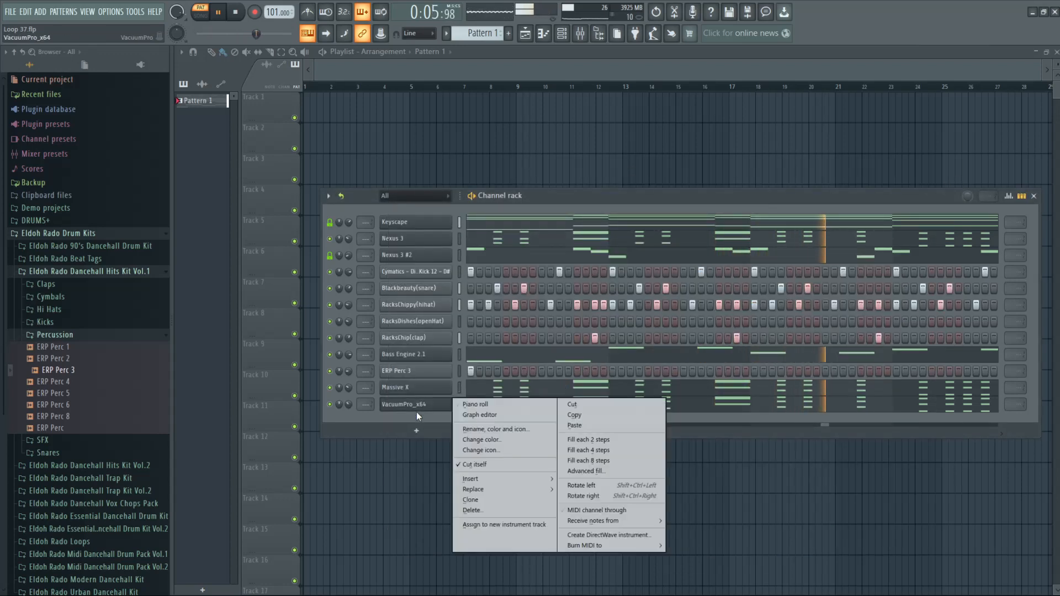
left_click(473, 499)
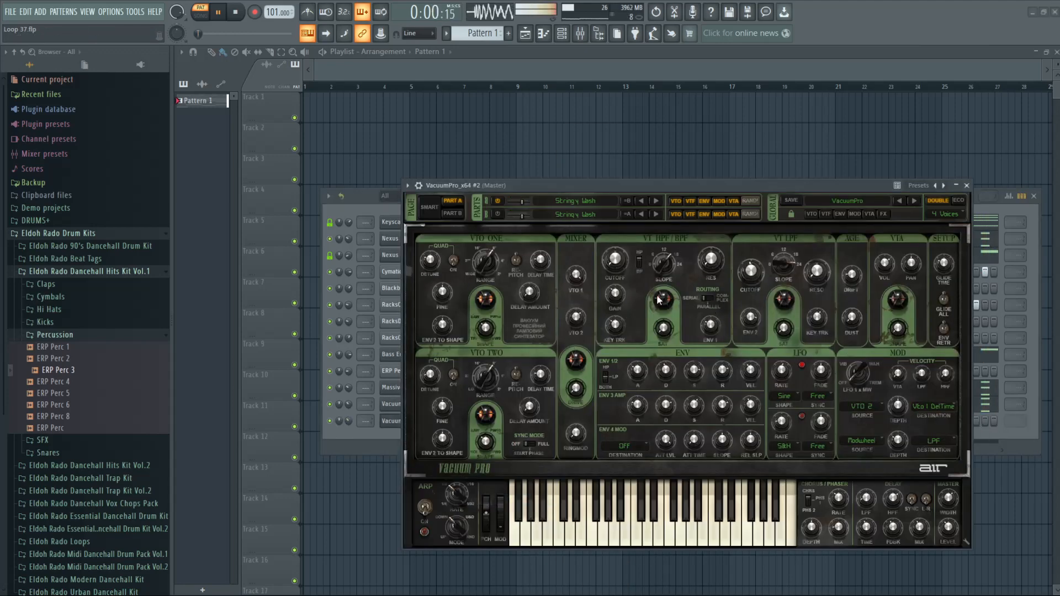
right_click(384, 421)
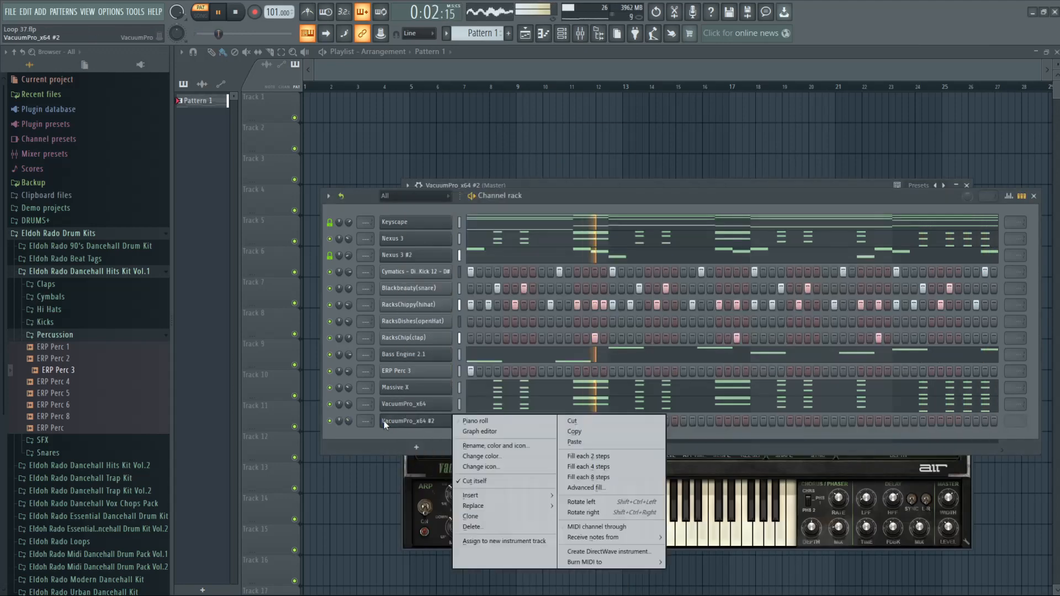
left_click(594, 444)
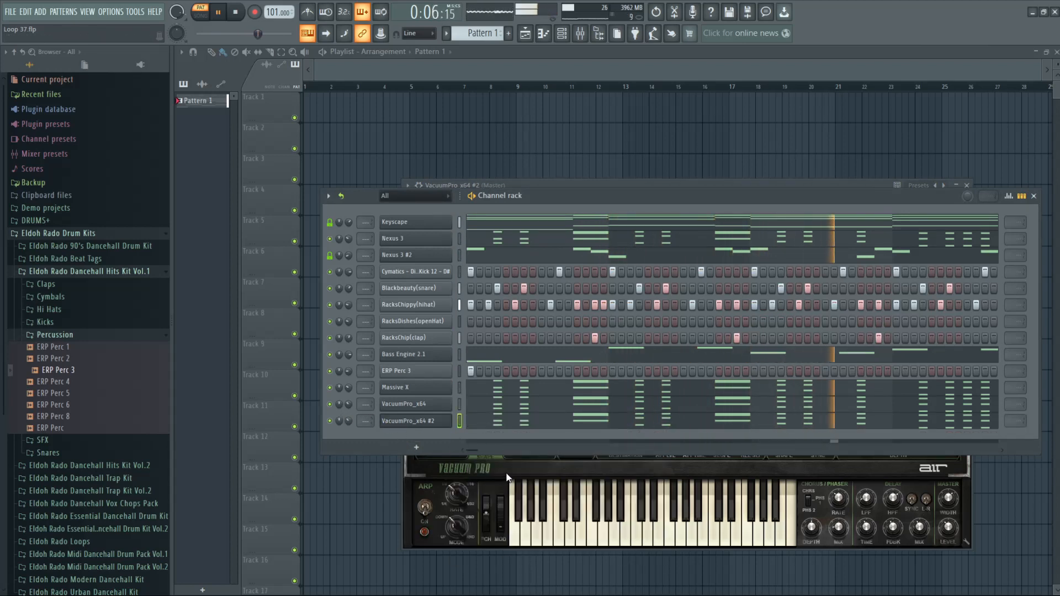
- Step the VacuumPro_x64 #2 clone's global preset back to Soft N Bright and close its window
left_click(812, 186)
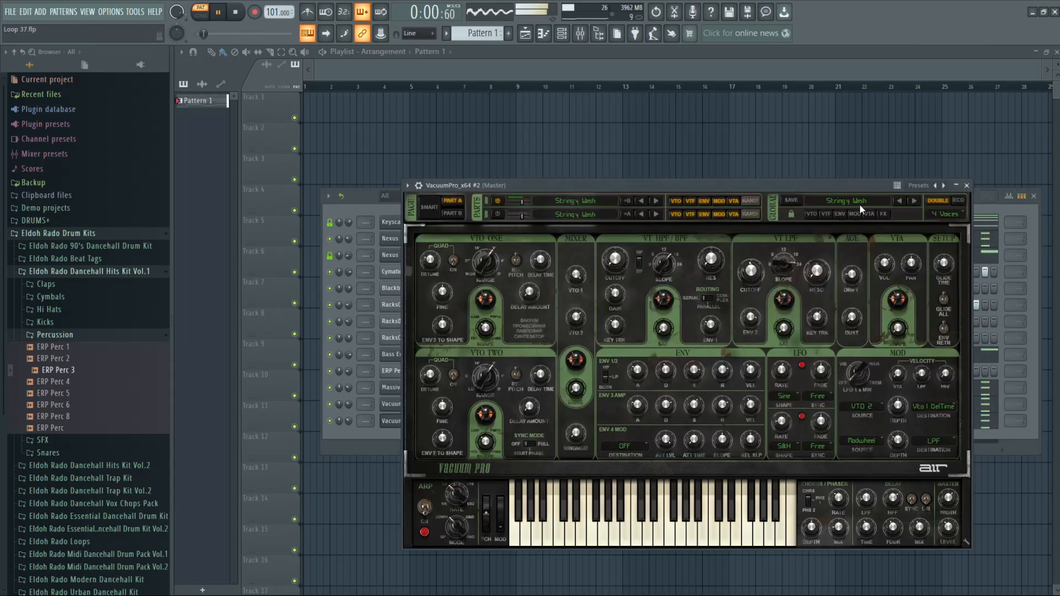
left_click(899, 201)
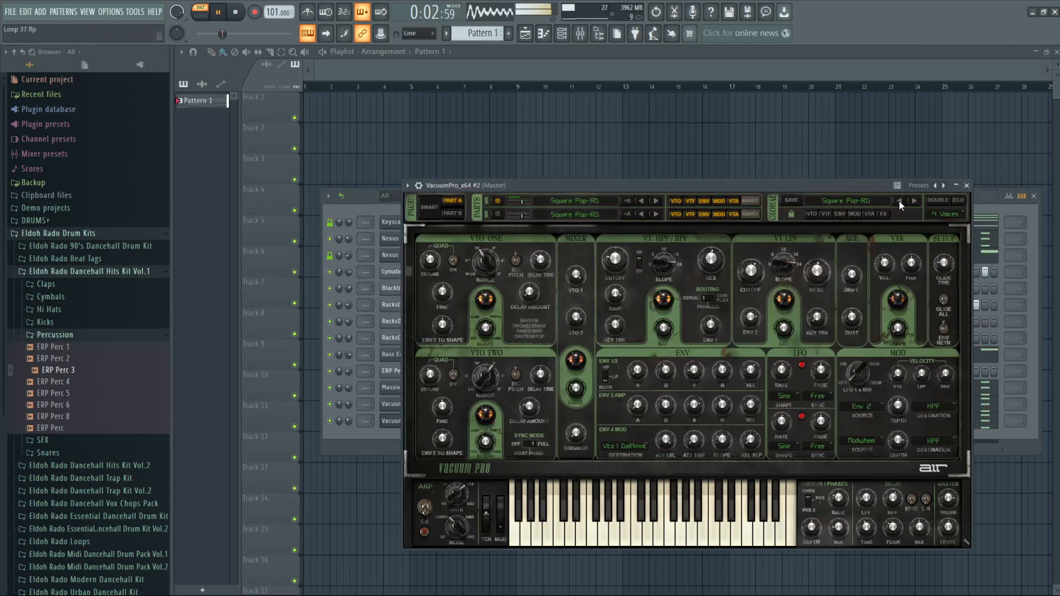
left_click(899, 200)
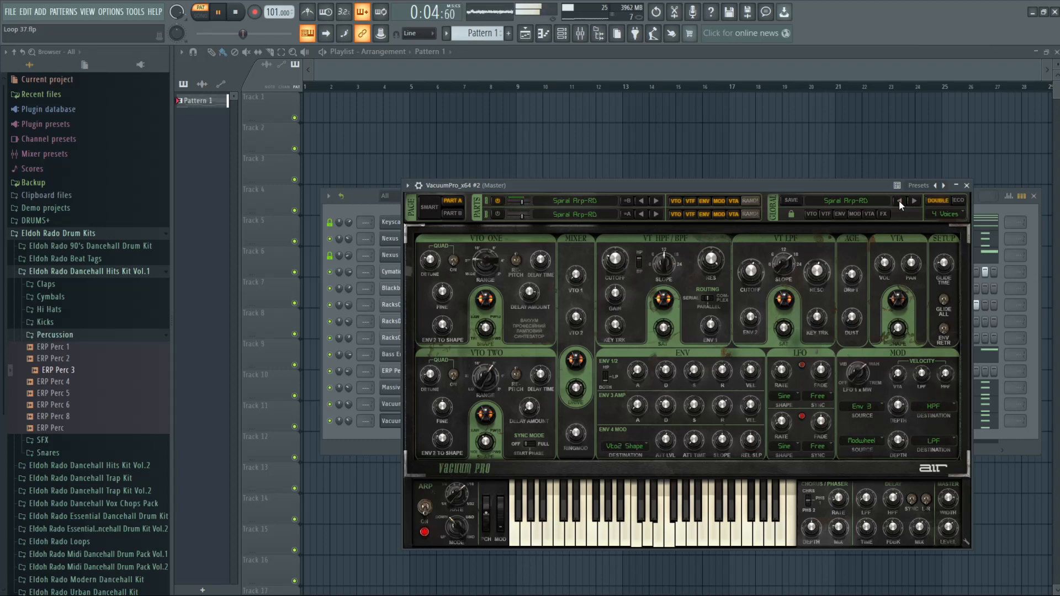
left_click(899, 201)
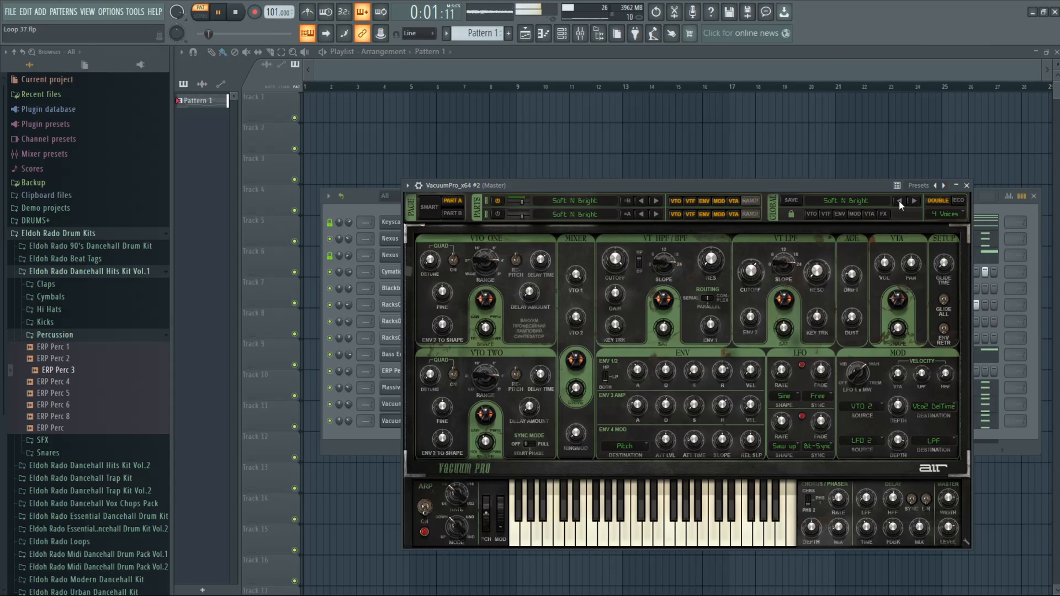
left_click(966, 185)
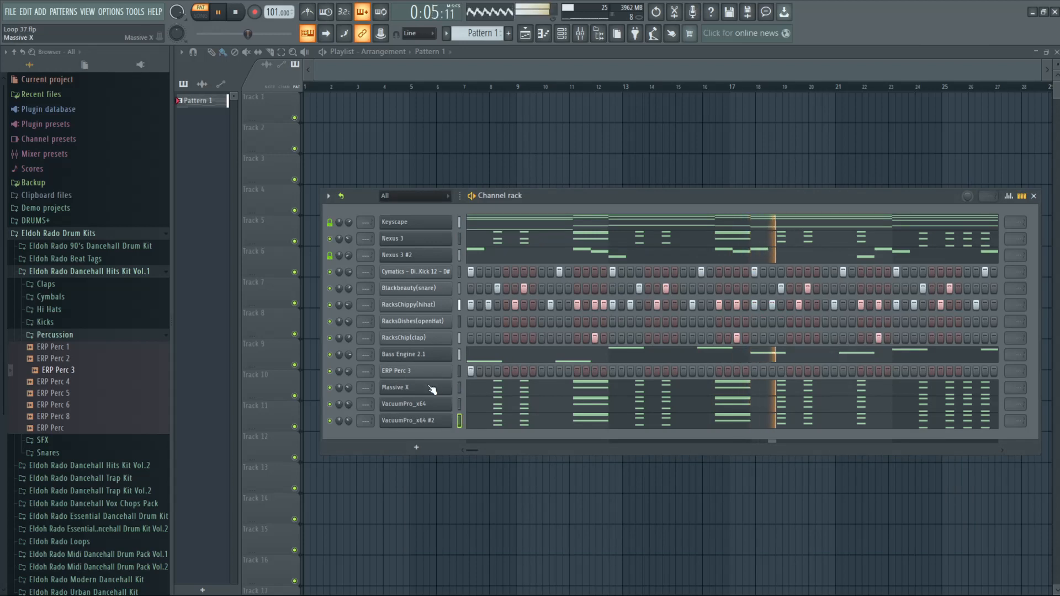
- Clone the VacuumPro_x64 #2 channel and load the Air Head preset from the global 03 Leads Bright category in the new clone
right_click(412, 422)
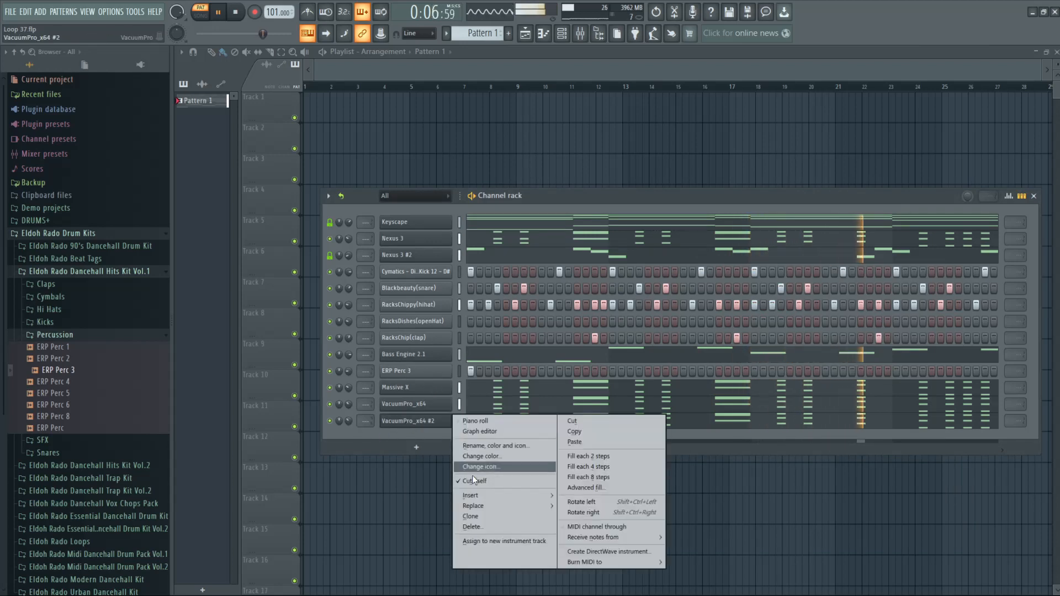
left_click(472, 516)
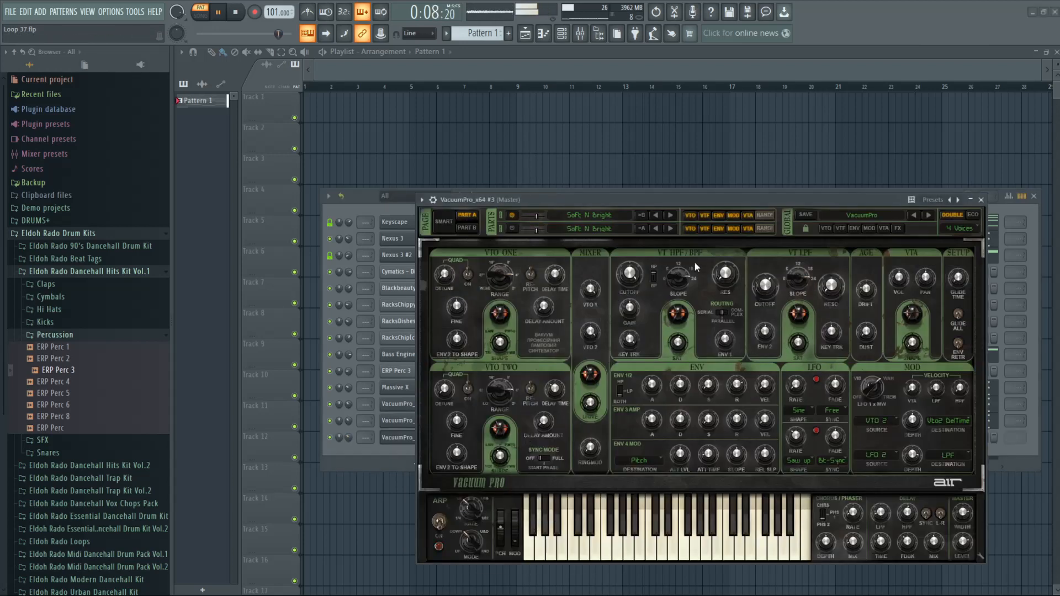
left_click(840, 216)
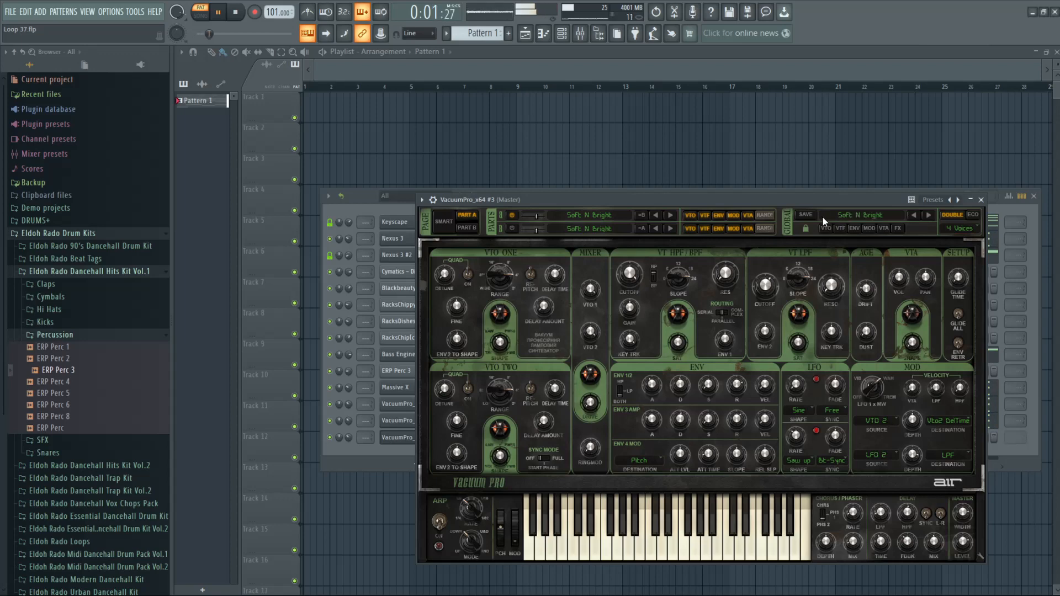
left_click(822, 217)
mouse_move(839, 242)
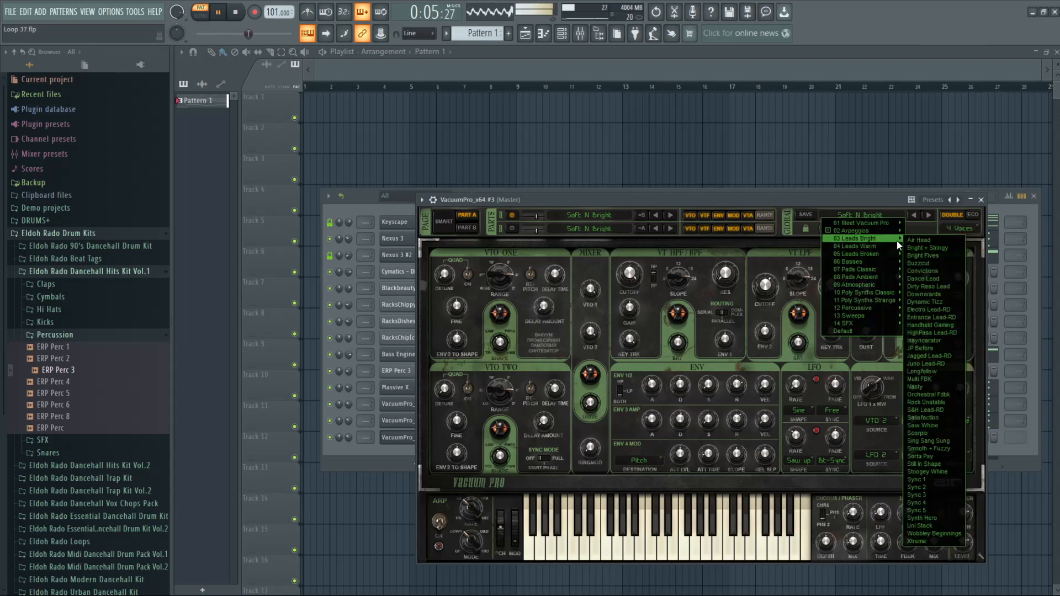
left_click(920, 241)
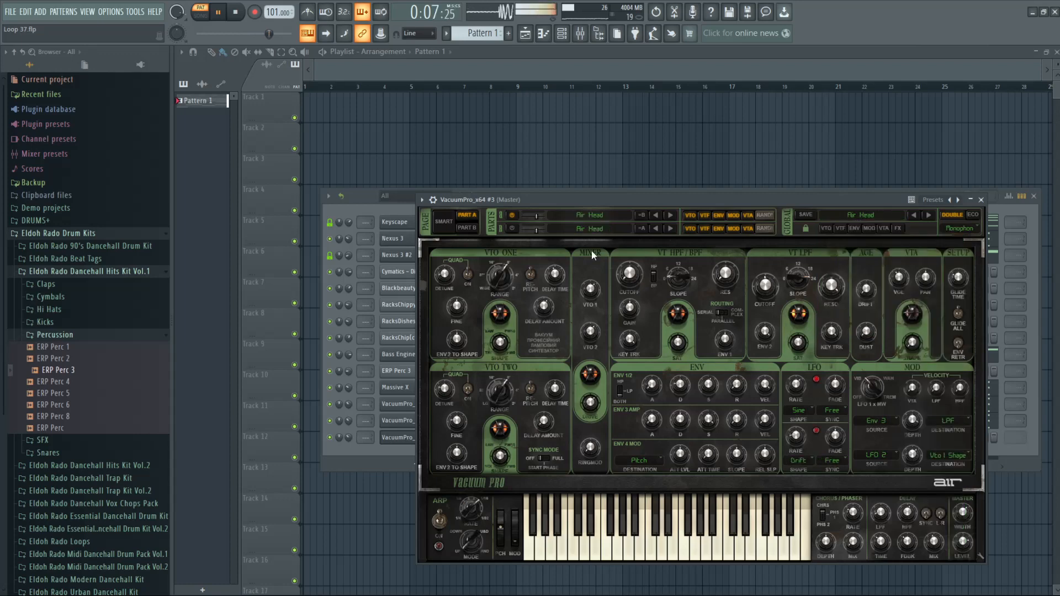
- Copy the Nexus 3 #2 channel's notes into the VacuumPro_x64 #3 channel
right_click(396, 254)
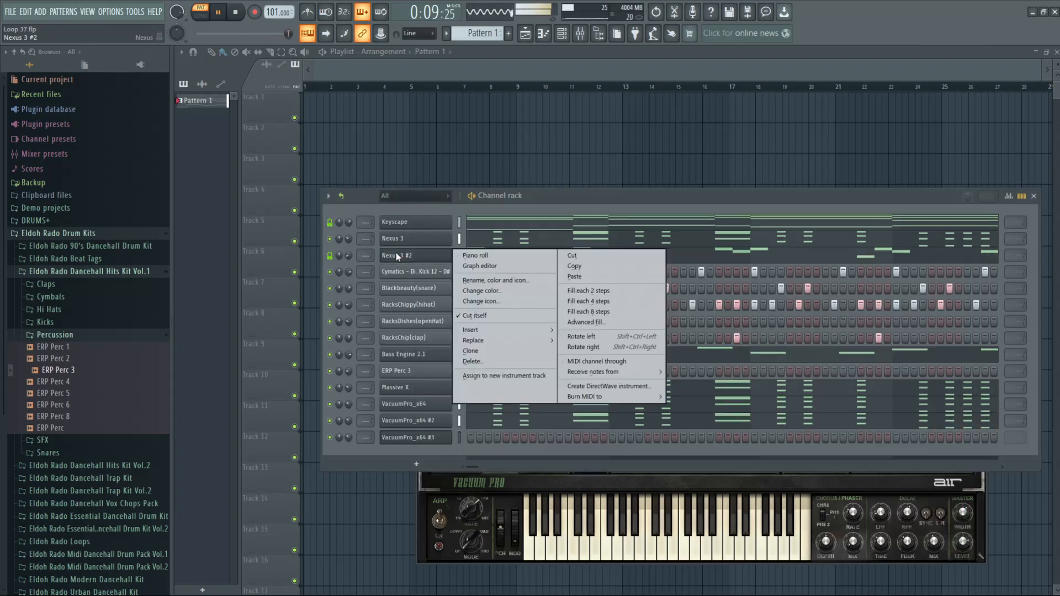
left_click(577, 265)
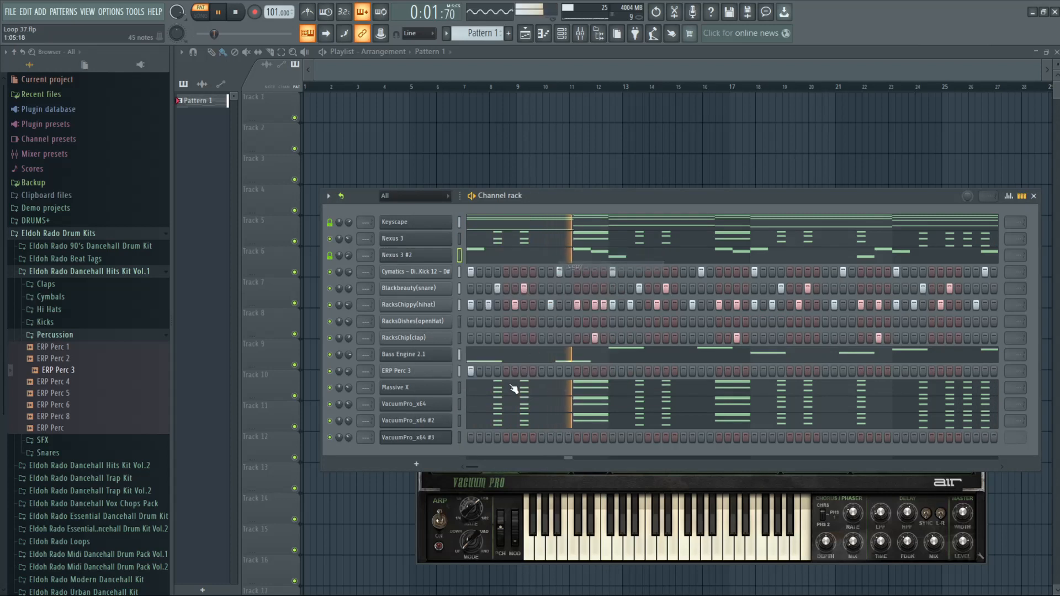
right_click(427, 436)
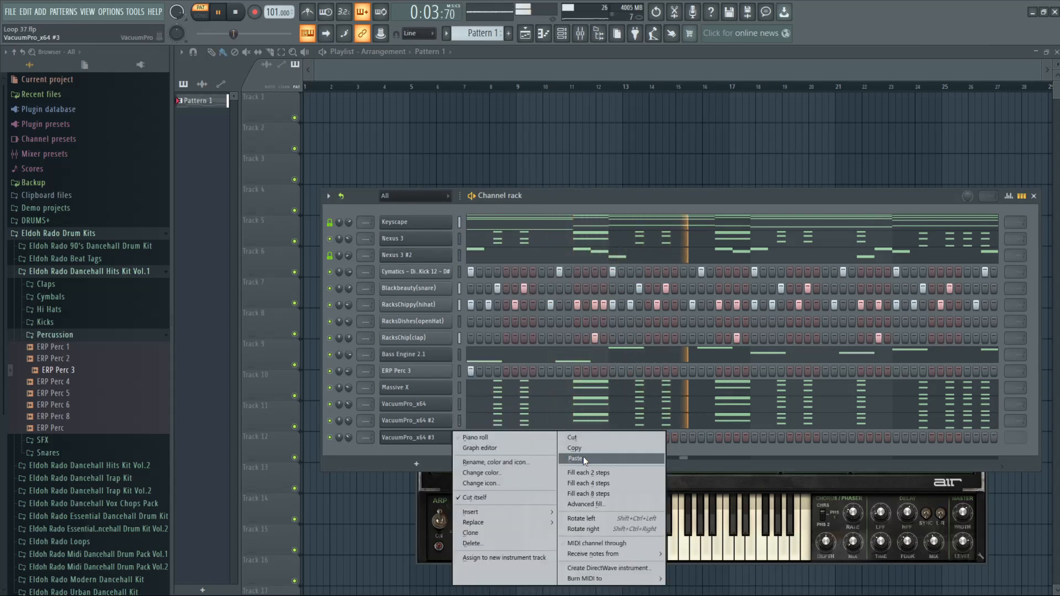
left_click(583, 458)
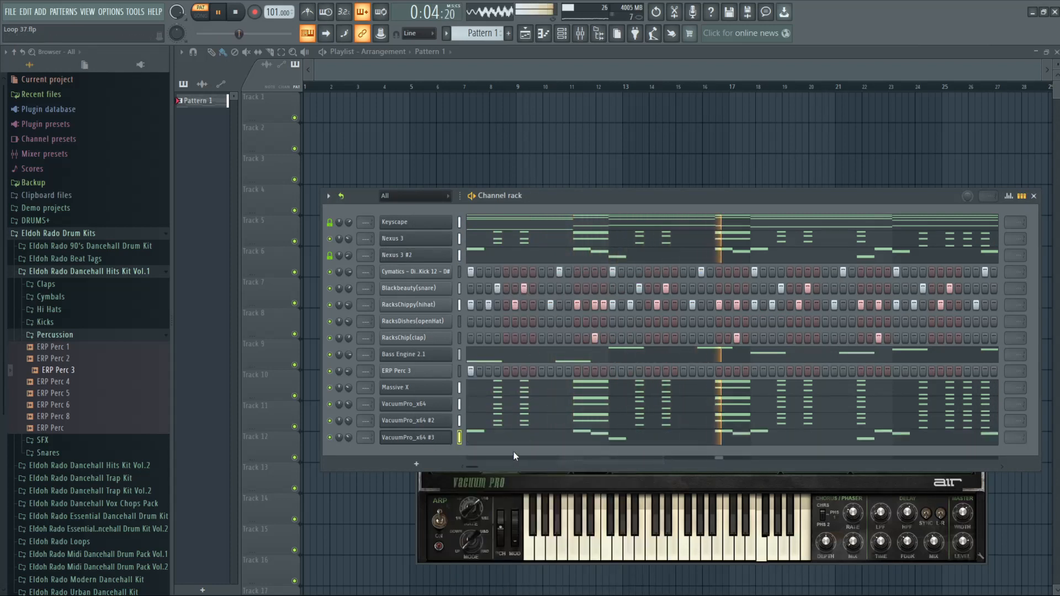
- Solo the VacuumPro_x64 #3 channel, open its instrument window and step the global preset forward from Air Head to Buzzcut
right_click(336, 439)
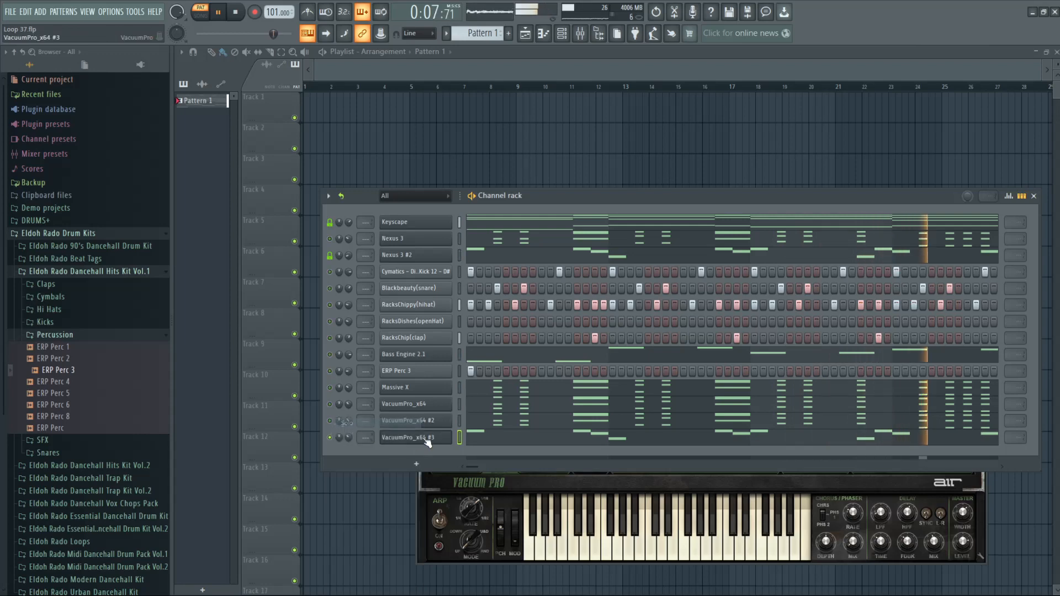
left_click(428, 438)
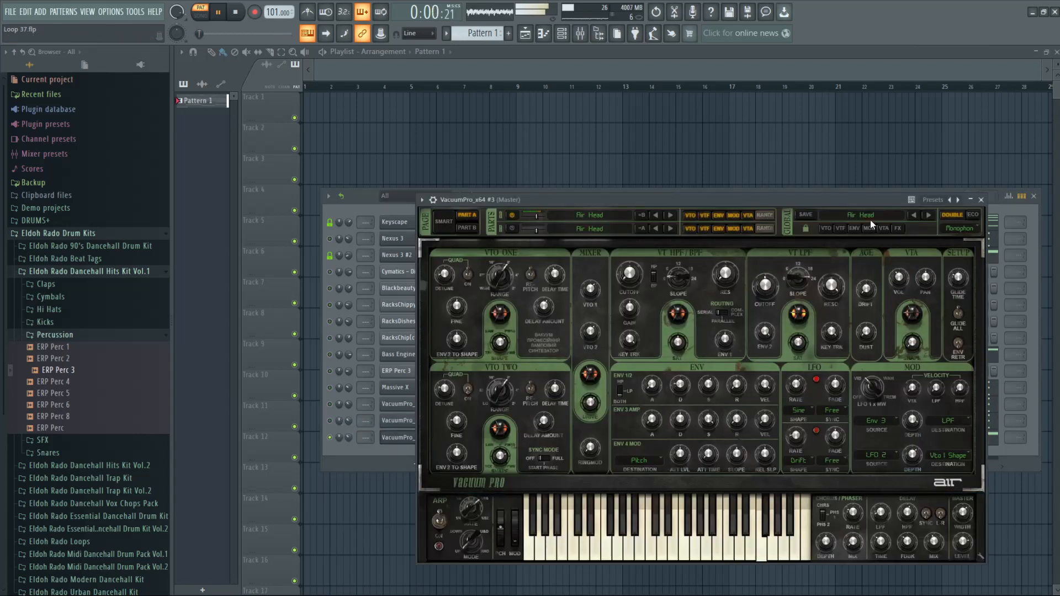
left_click(928, 213)
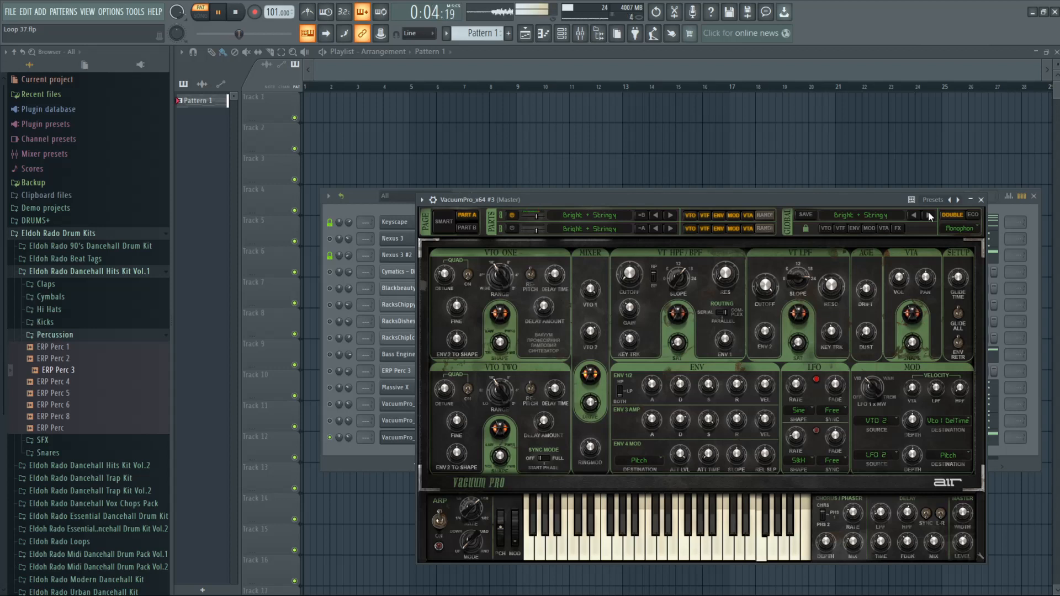
left_click(928, 213)
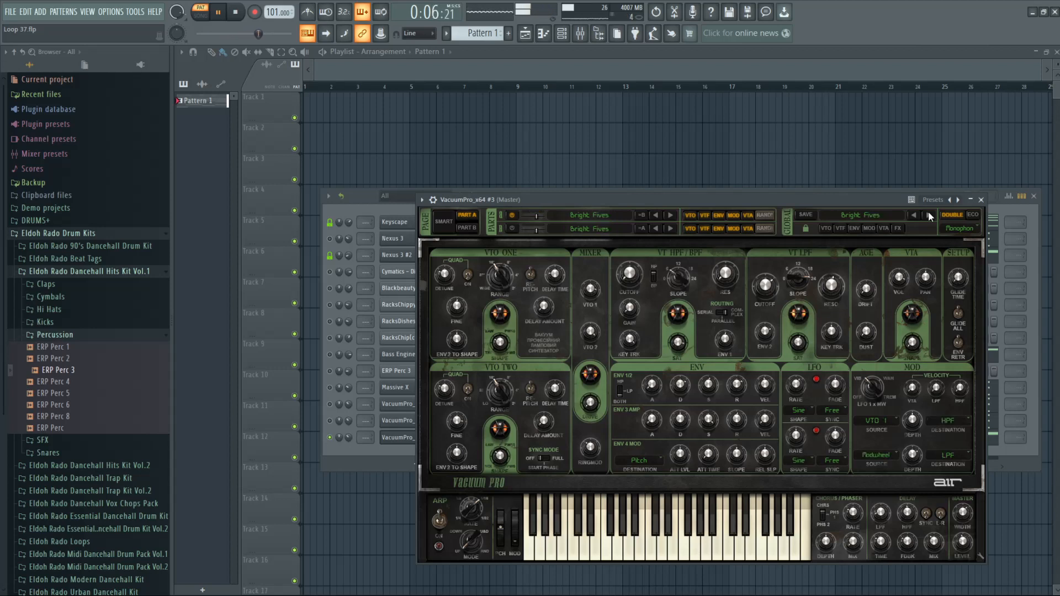
left_click(929, 213)
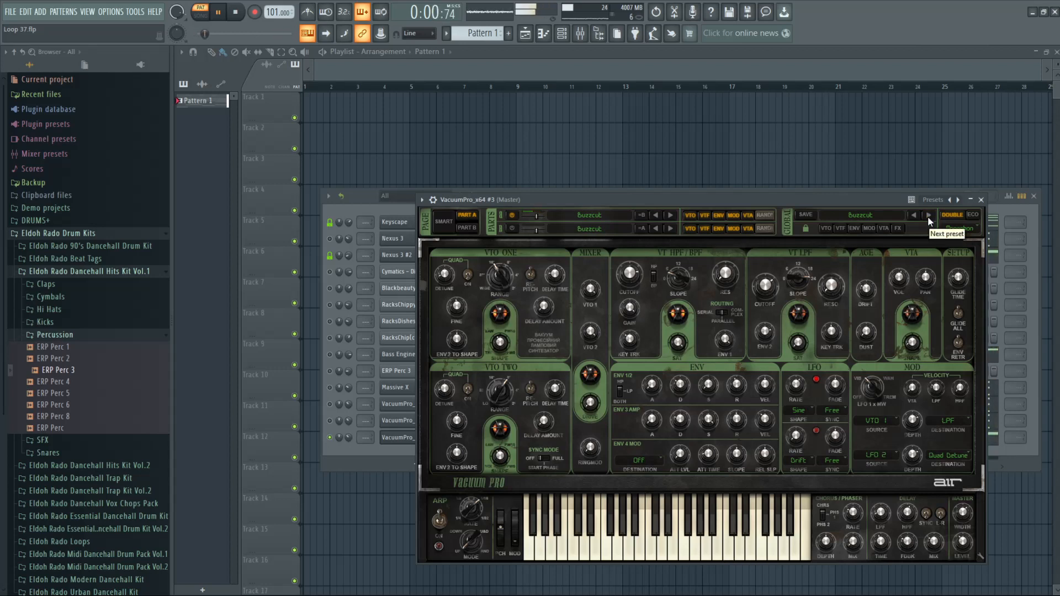
- Audition the following global presets one by one in VacuumPro_x64 #3, from Convictions up to Juno Lead-RD
left_click(928, 215)
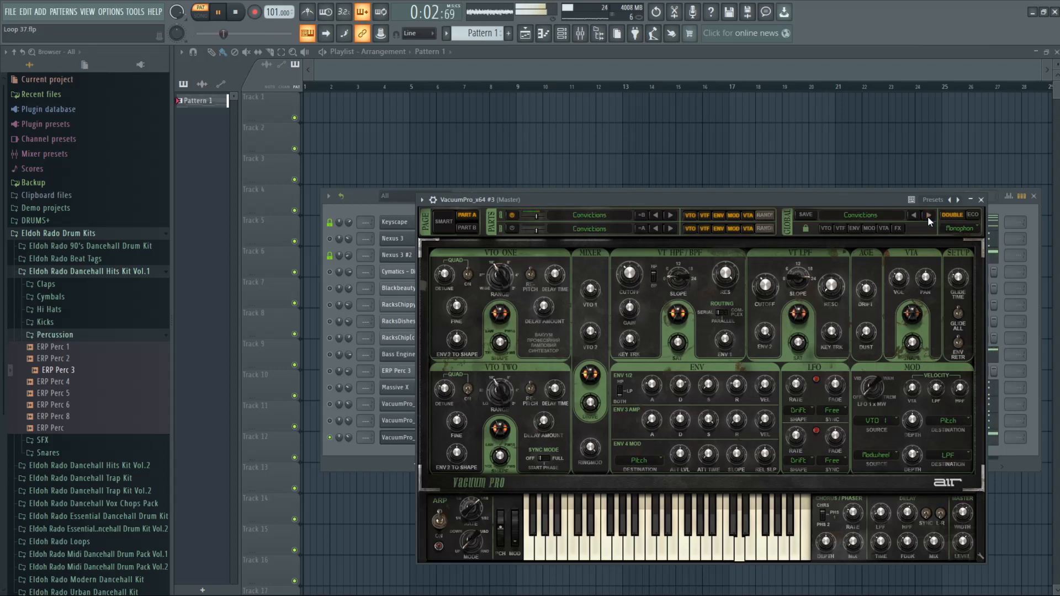
left_click(928, 216)
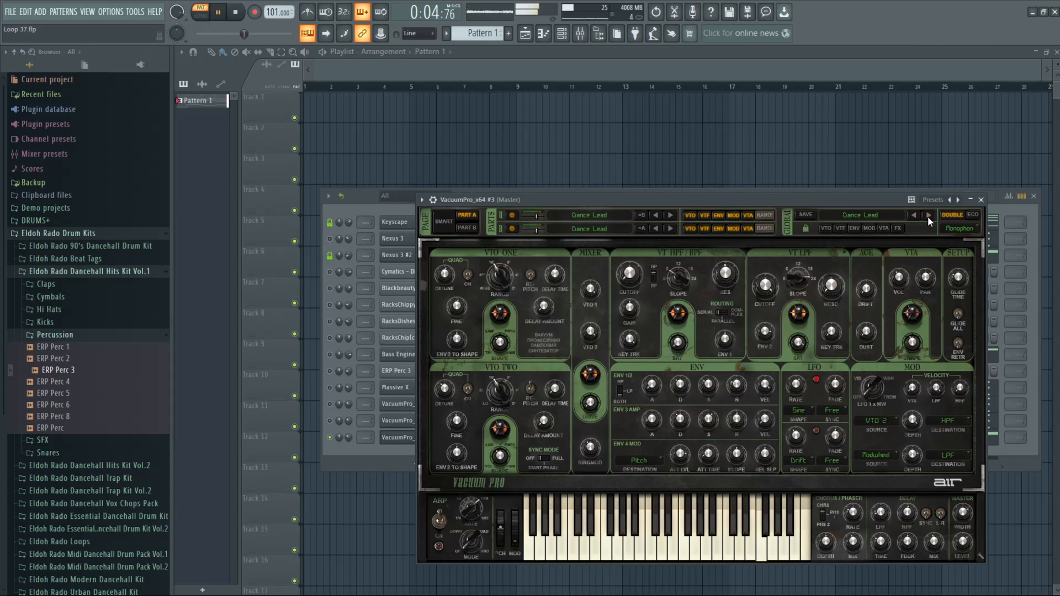
left_click(928, 215)
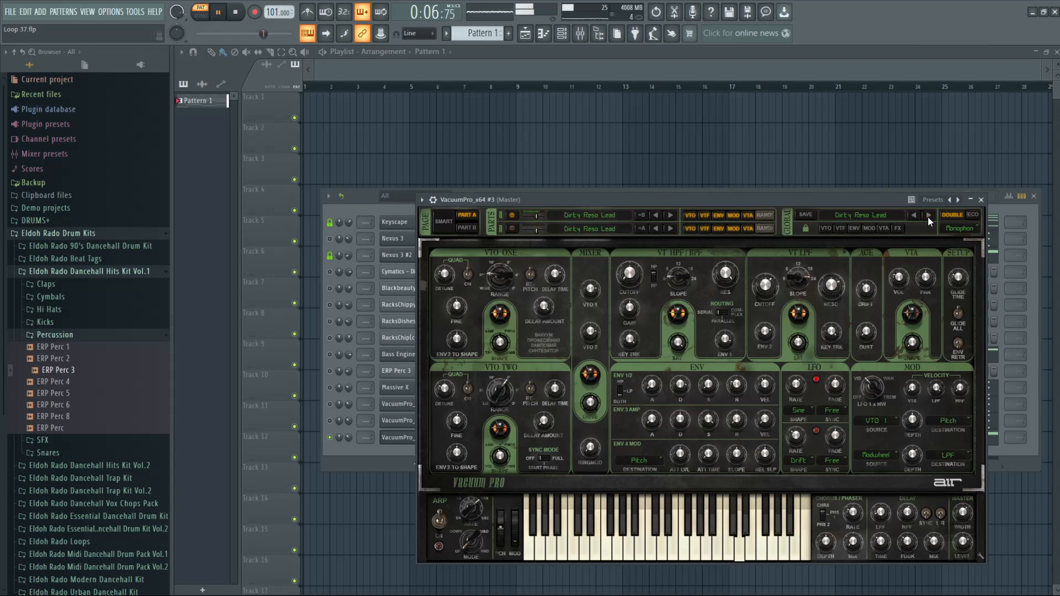
left_click(927, 215)
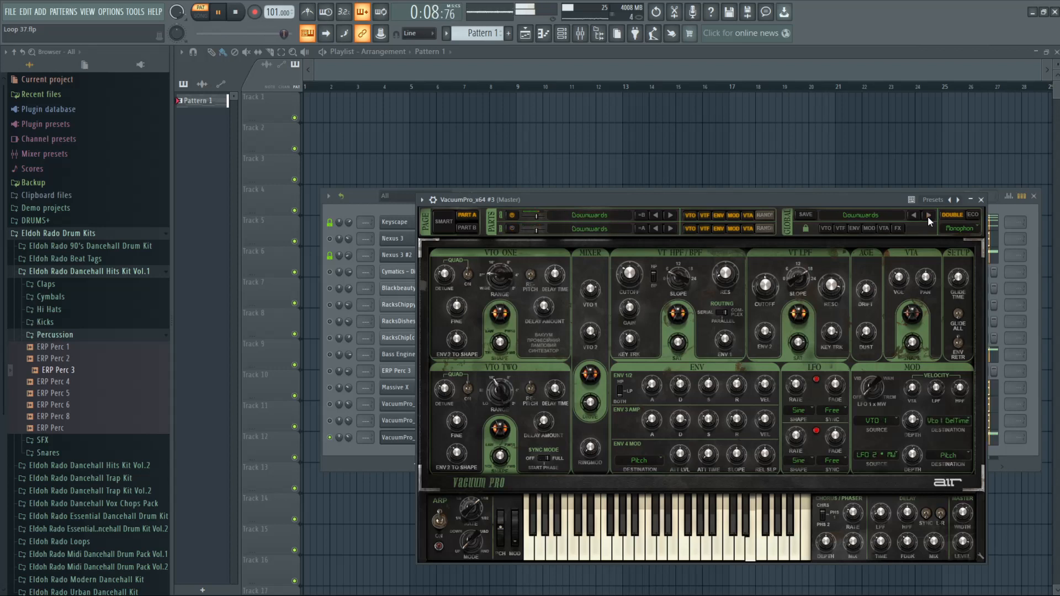
left_click(928, 215)
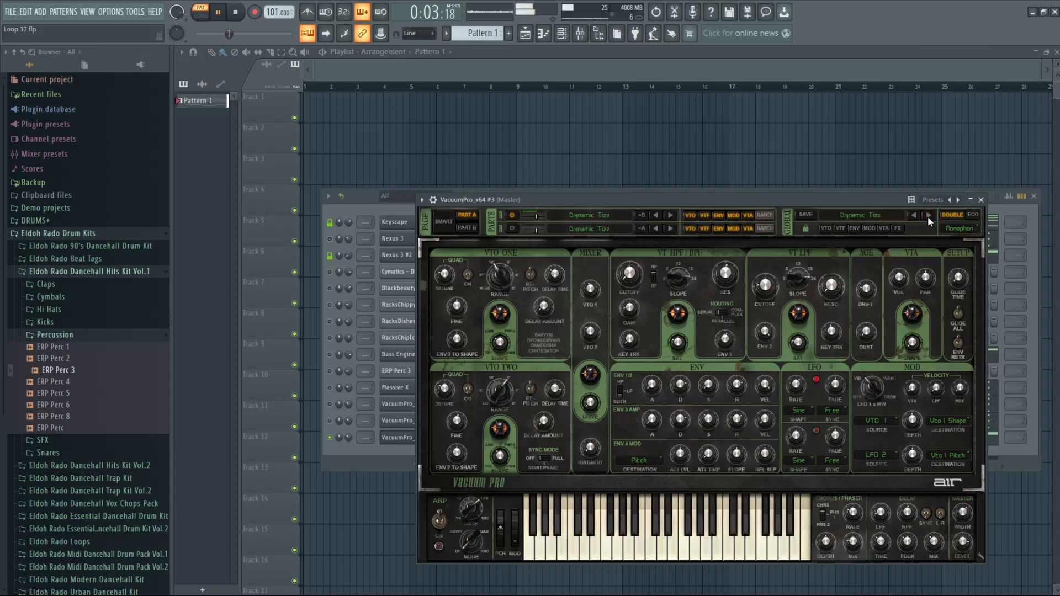
left_click(927, 216)
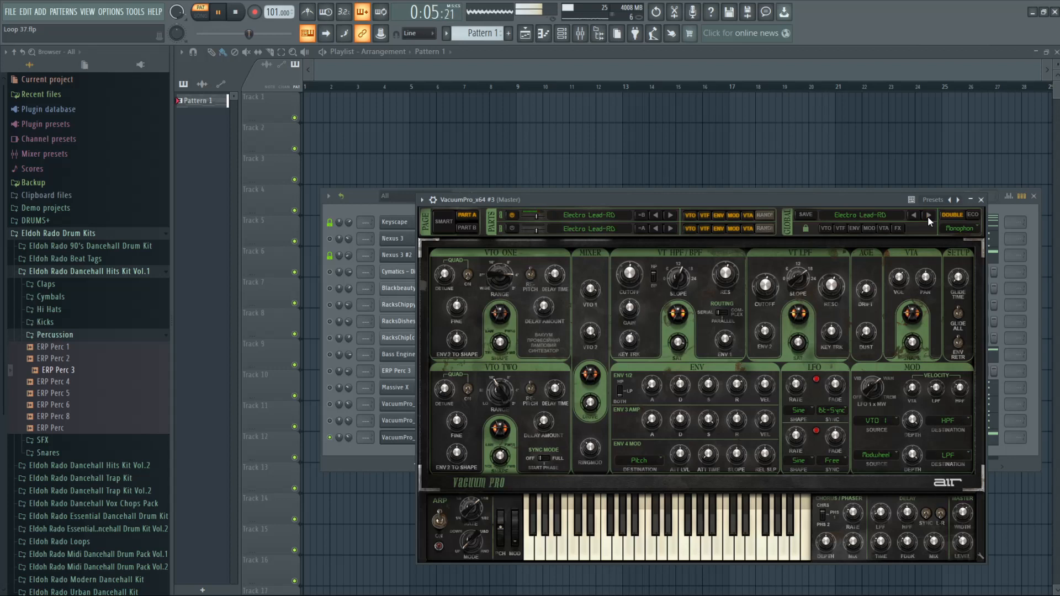
left_click(928, 216)
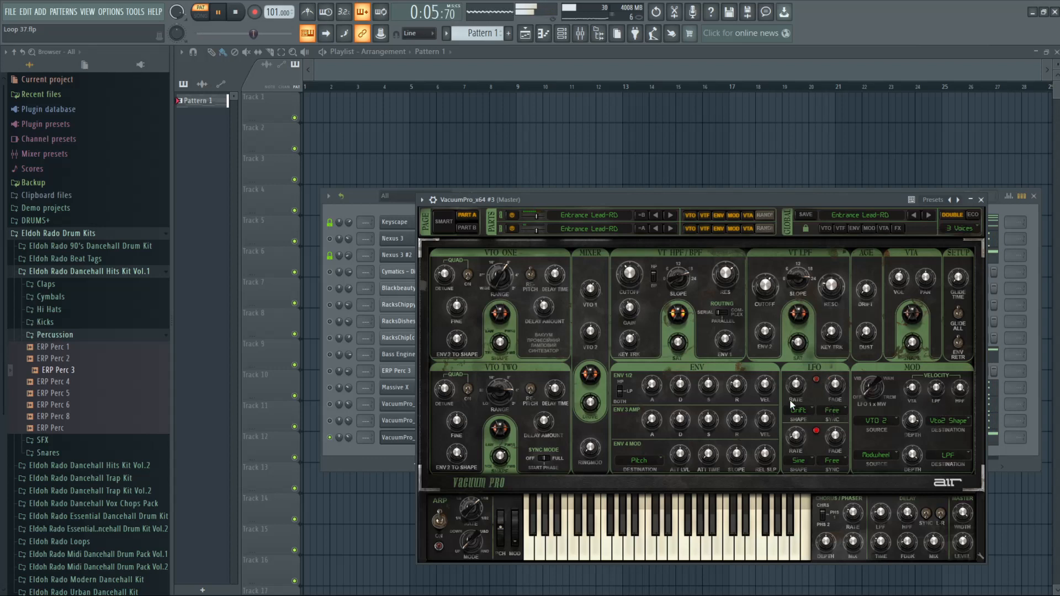
left_click(925, 215)
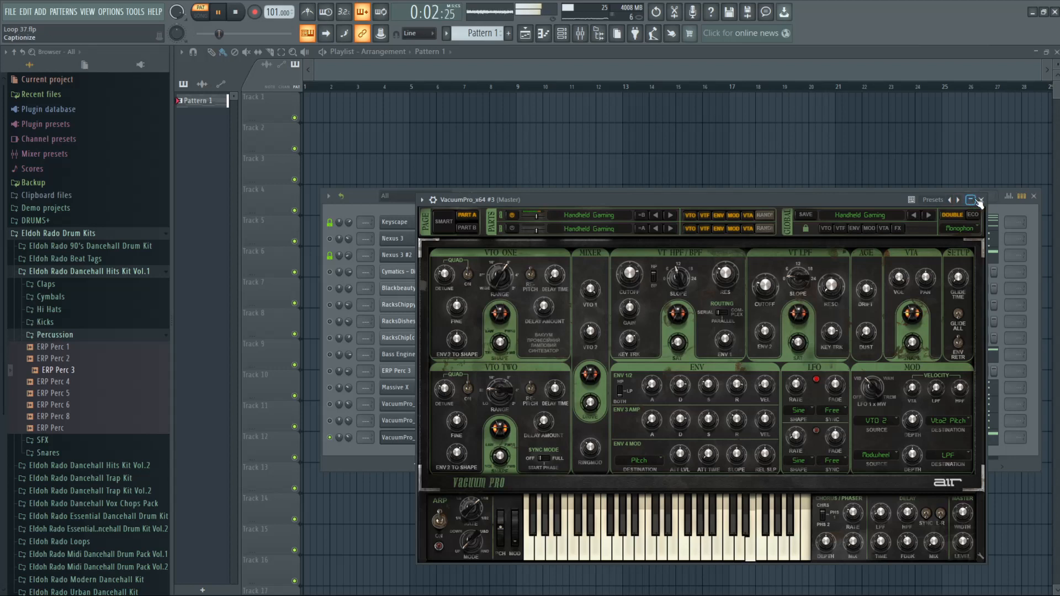
left_click(928, 216)
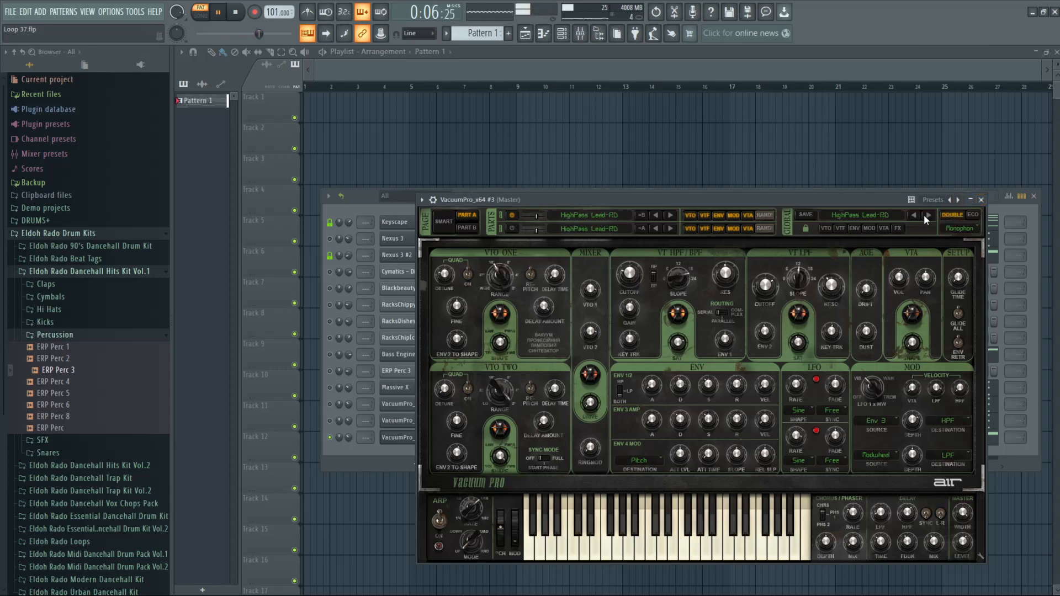
left_click(924, 216)
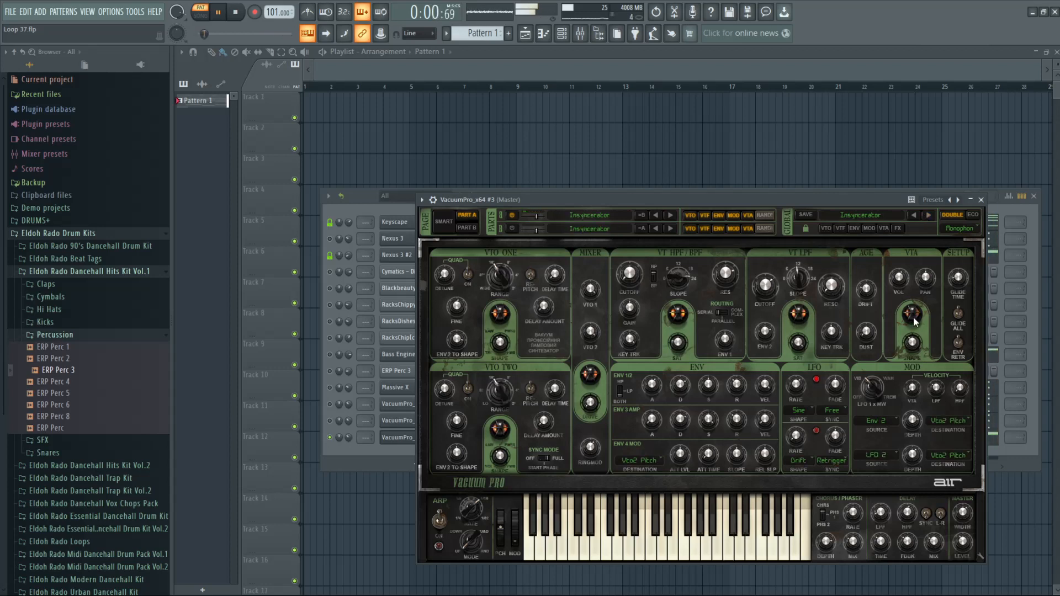
left_click(930, 216)
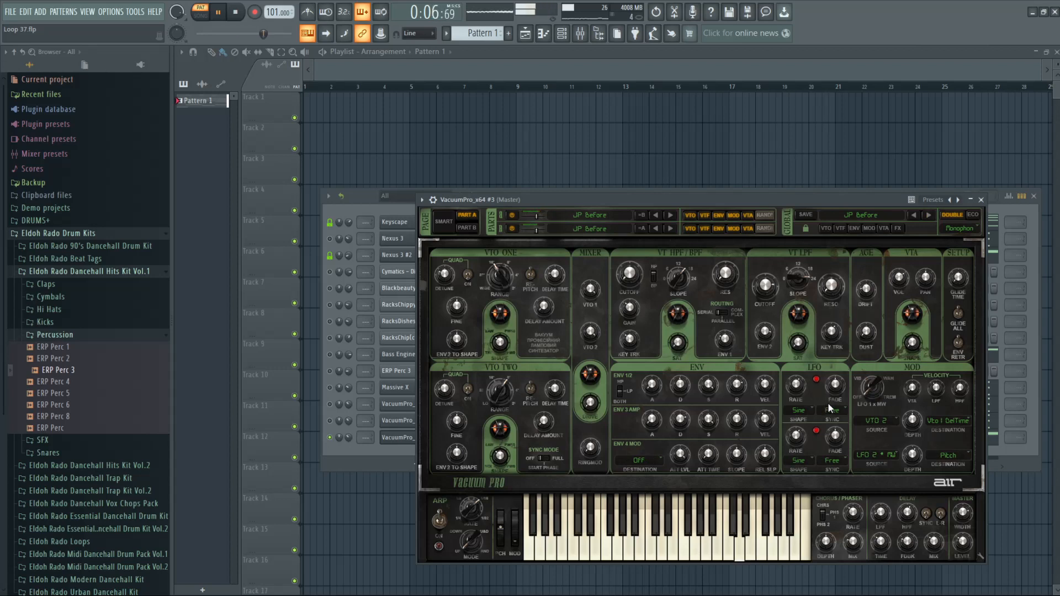
left_click(926, 215)
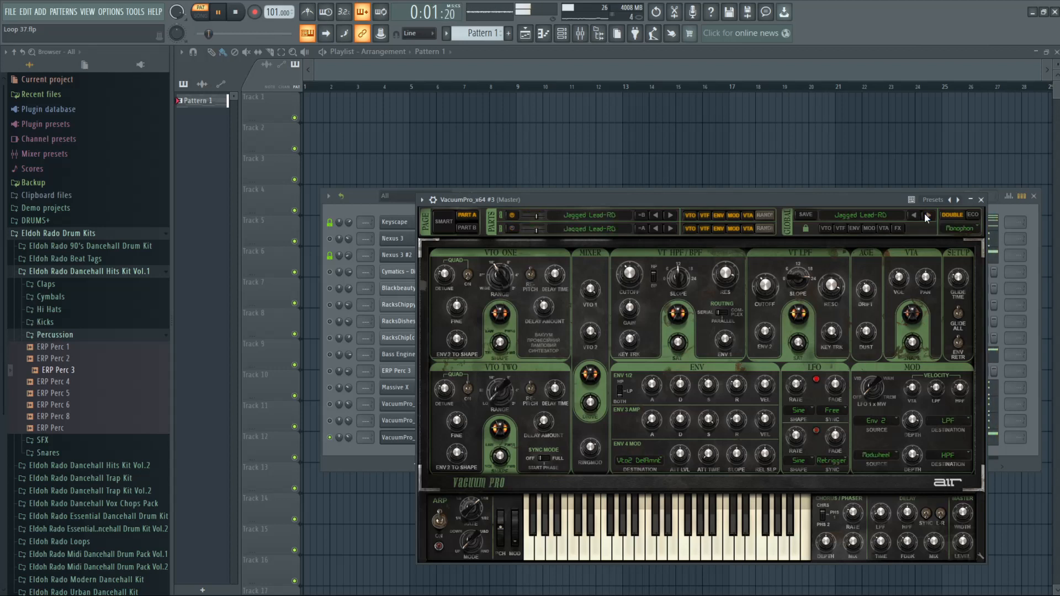
left_click(926, 216)
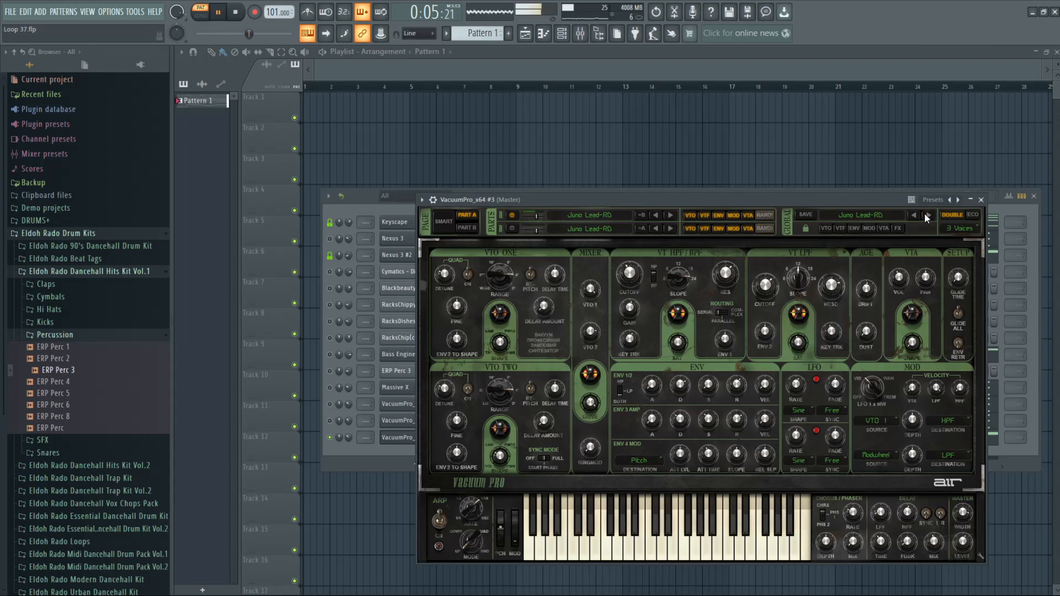
- Unsolo the VacuumPro_x64 #3 channel to hear its preset within the full mix, and solo the channel again
right_click(330, 438)
left_click(358, 428)
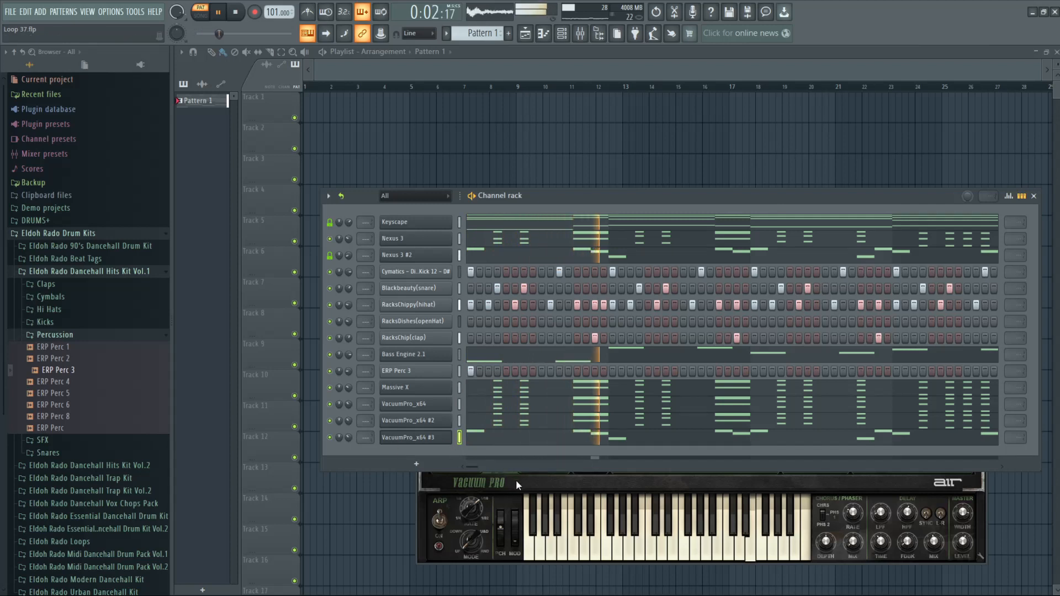
right_click(330, 421)
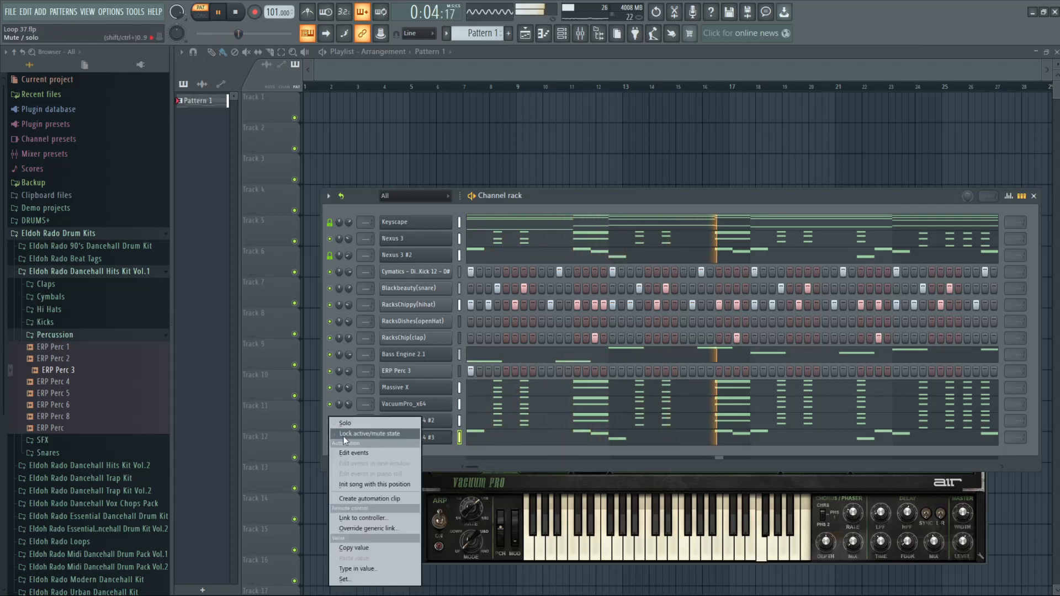
left_click(345, 423)
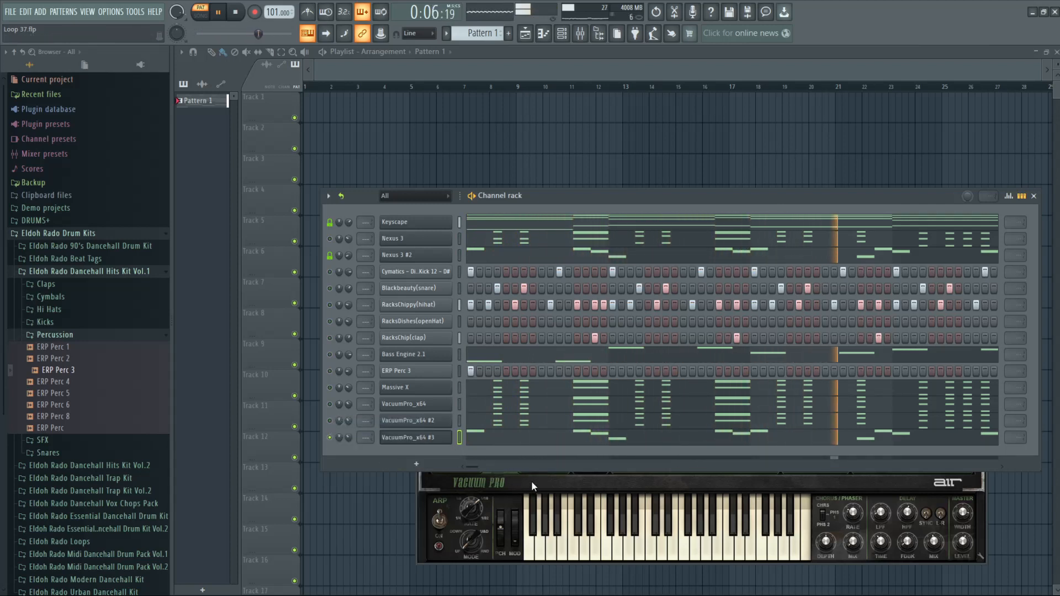
- Close the Channel rack and Playlist windows and step the VacuumPro_x64 #3 global preset back to Buzzcut
left_click(1035, 196)
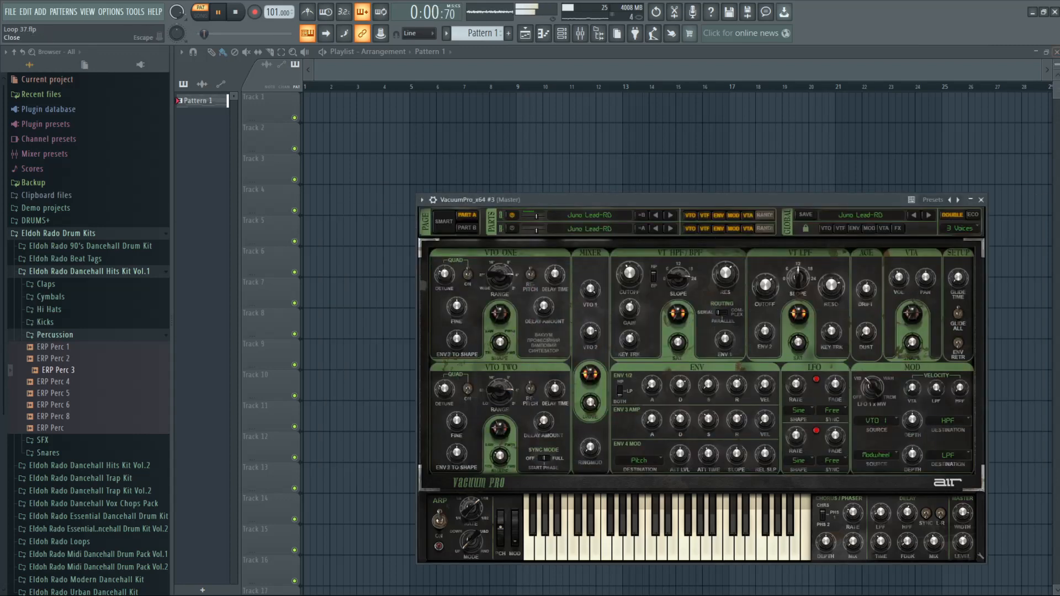
left_click(1055, 51)
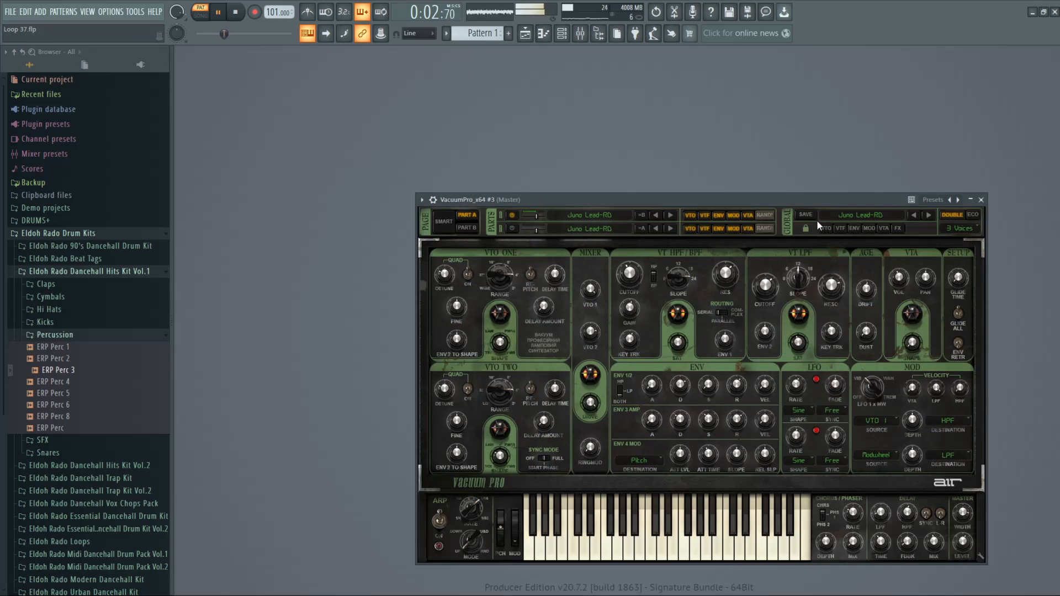
left_click(913, 216)
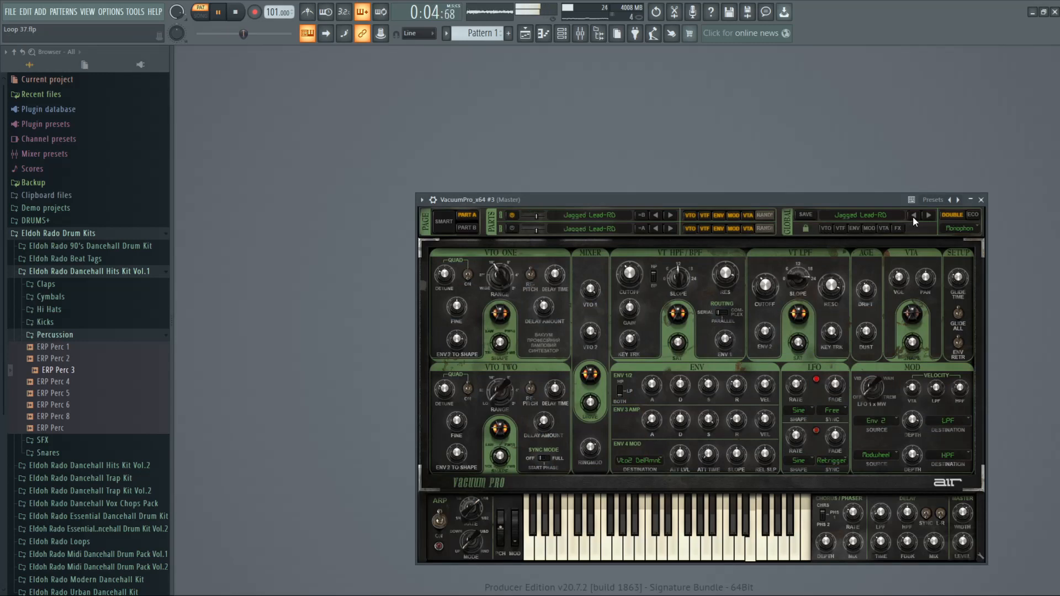
left_click(912, 217)
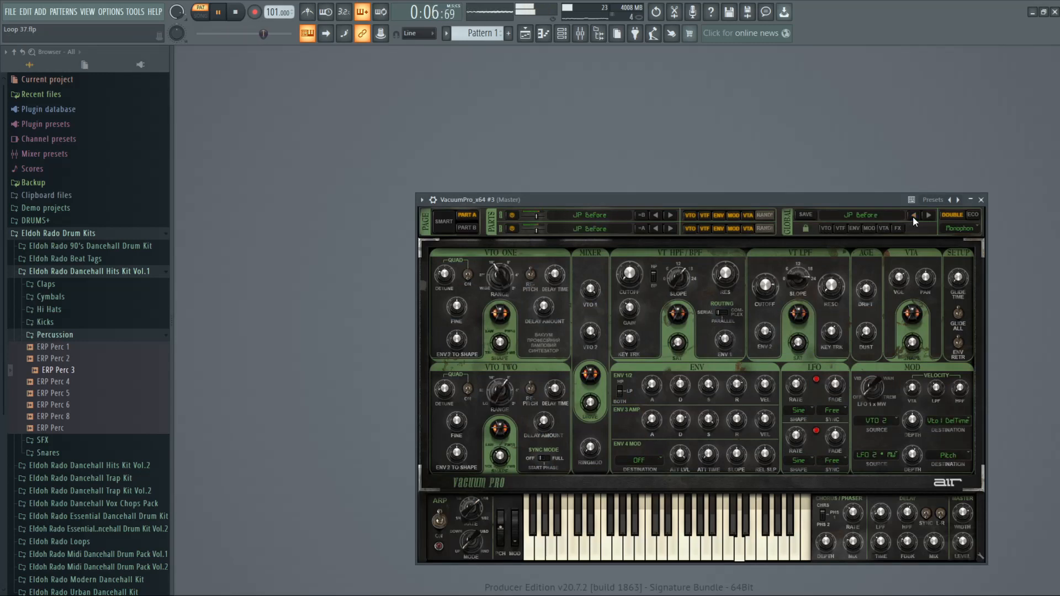
left_click(912, 216)
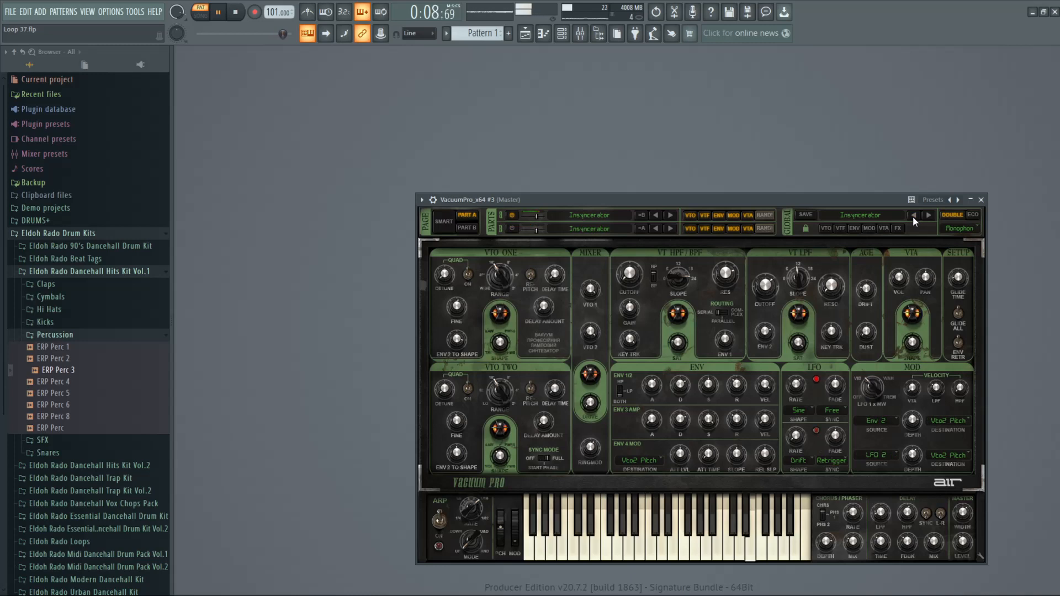
left_click(913, 216)
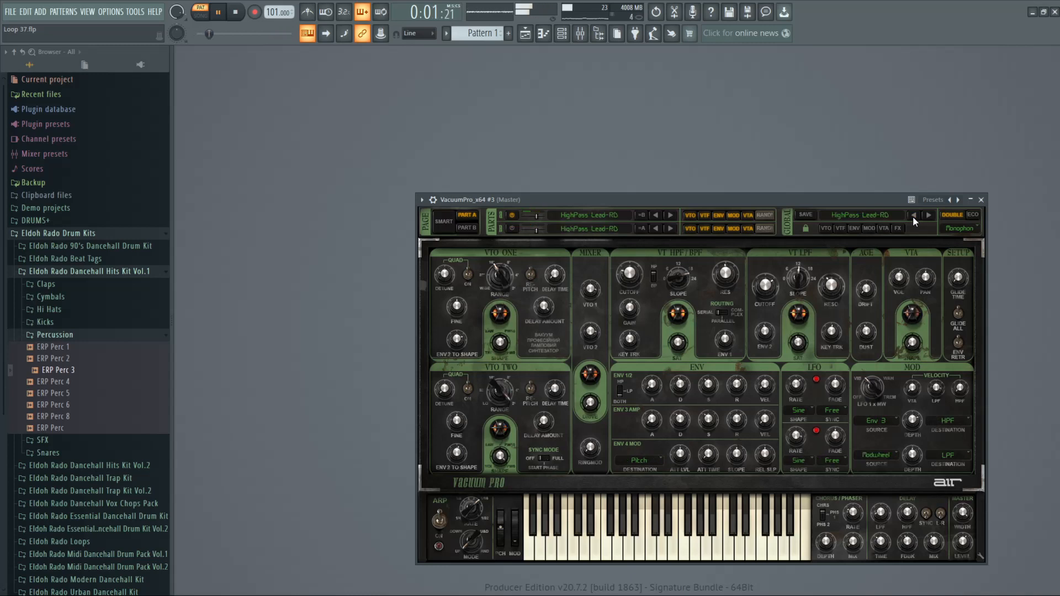
left_click(913, 217)
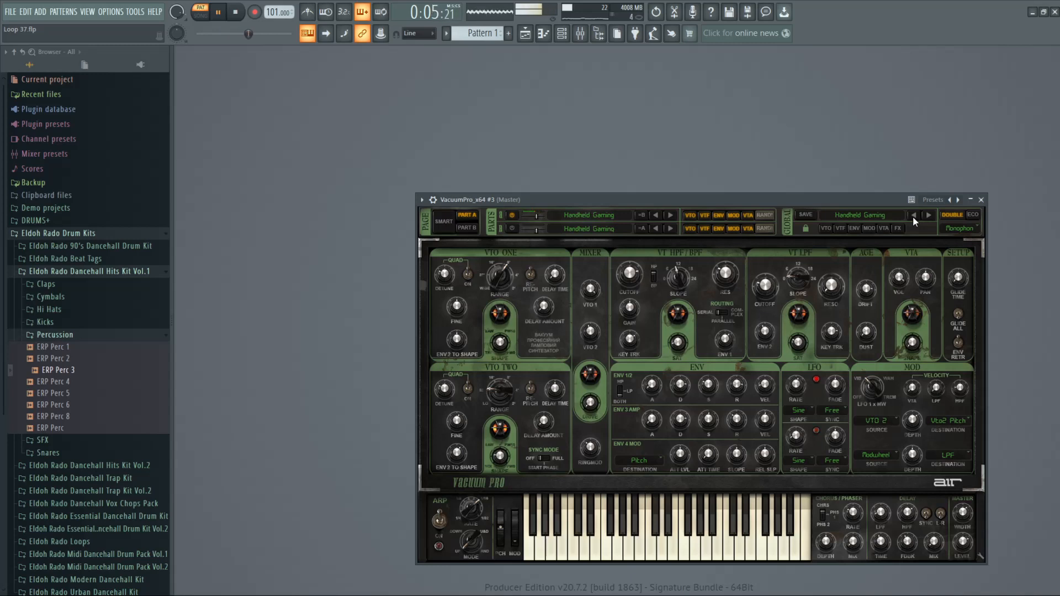
left_click(913, 217)
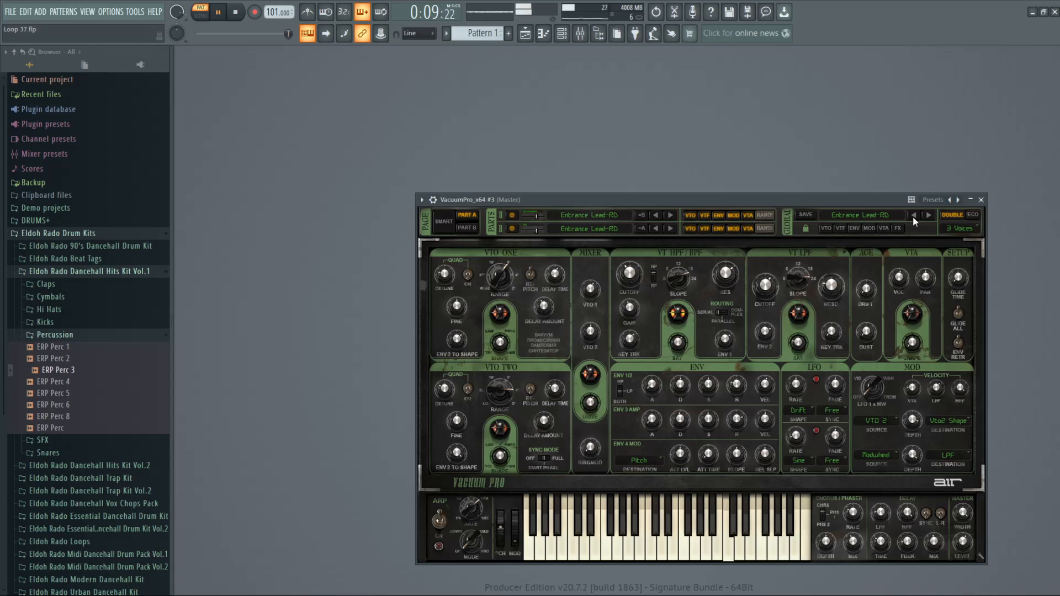
left_click(912, 216)
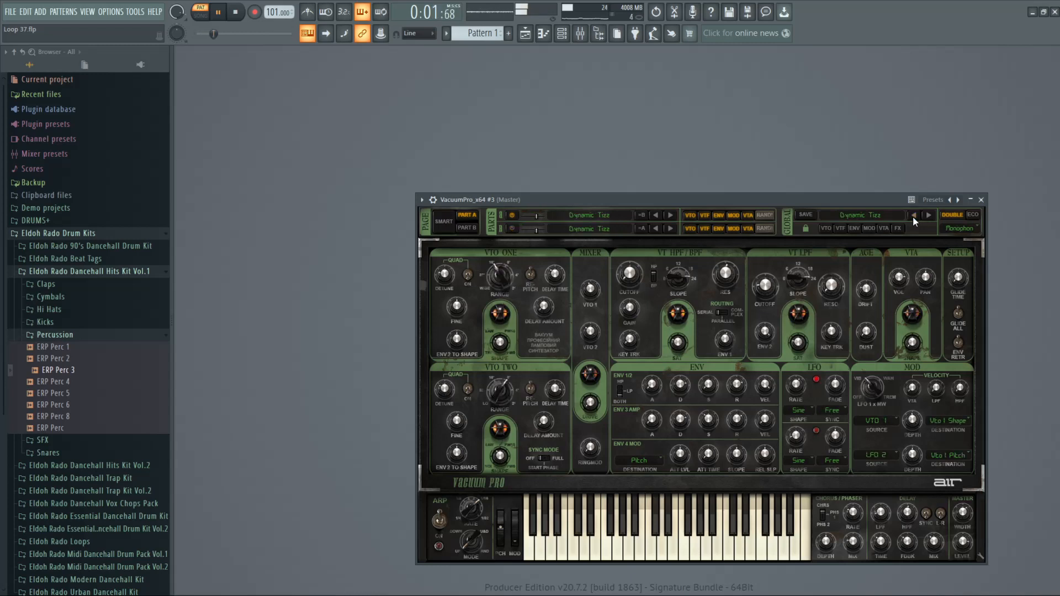
left_click(913, 216)
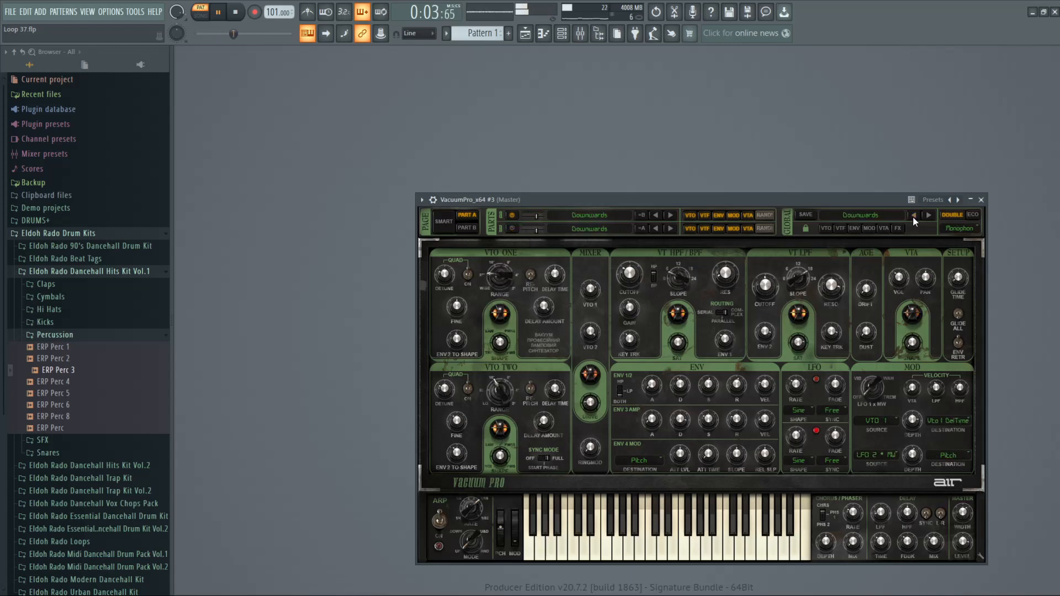
left_click(913, 216)
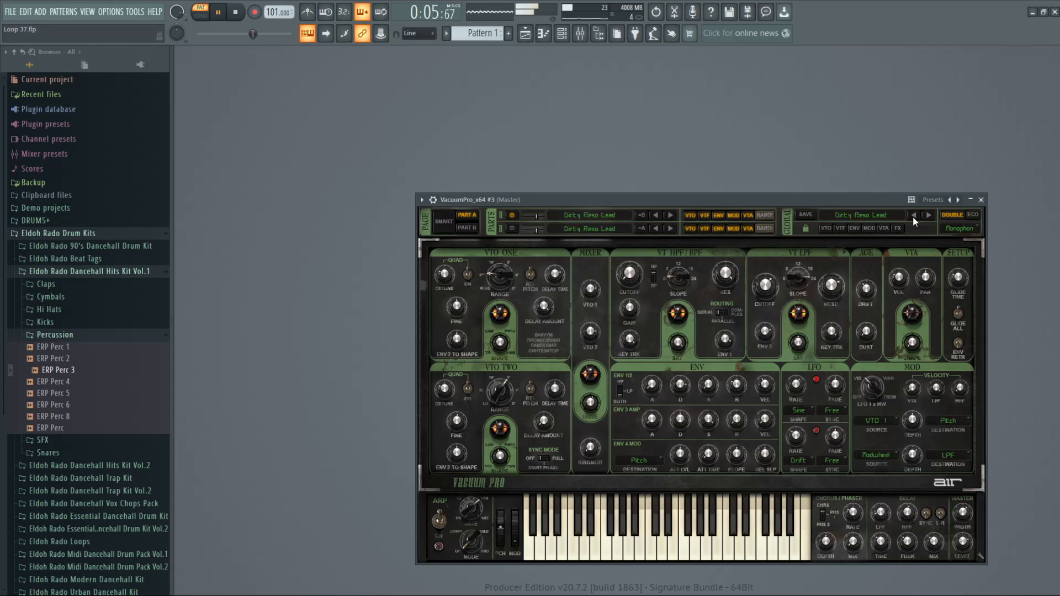
left_click(913, 216)
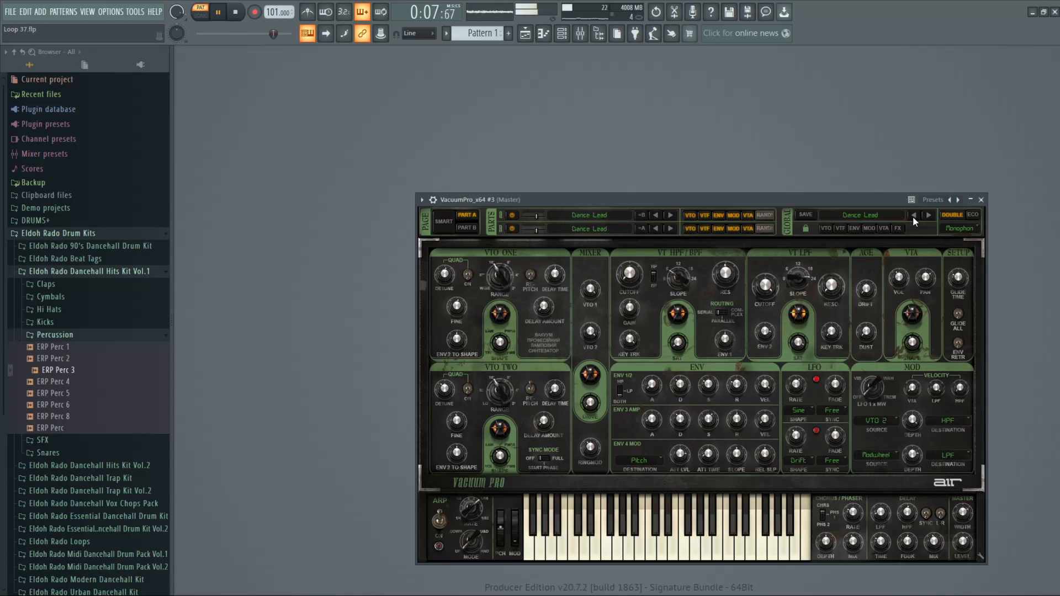
left_click(912, 217)
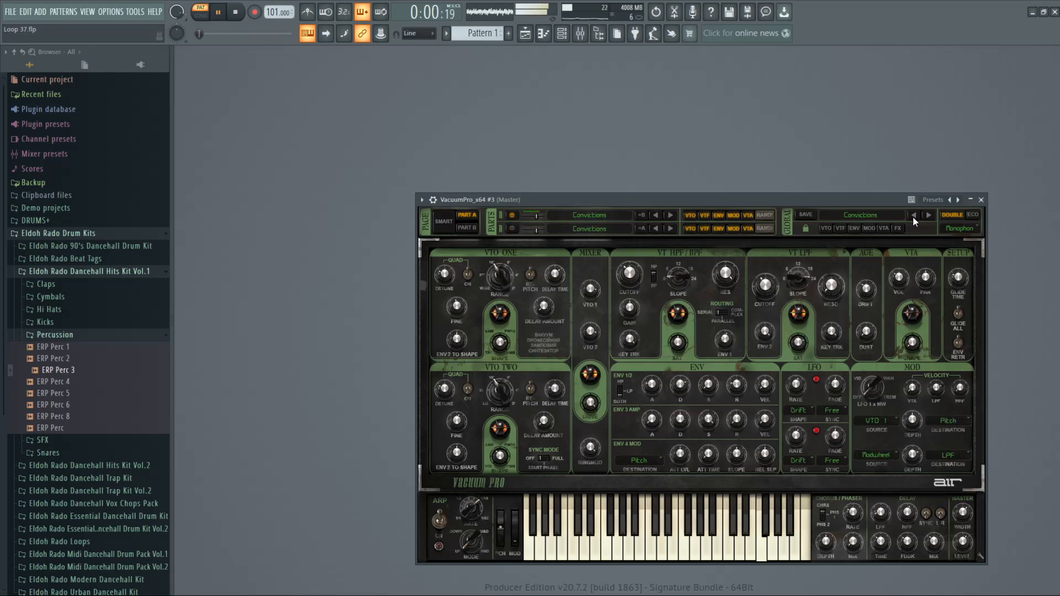
left_click(913, 216)
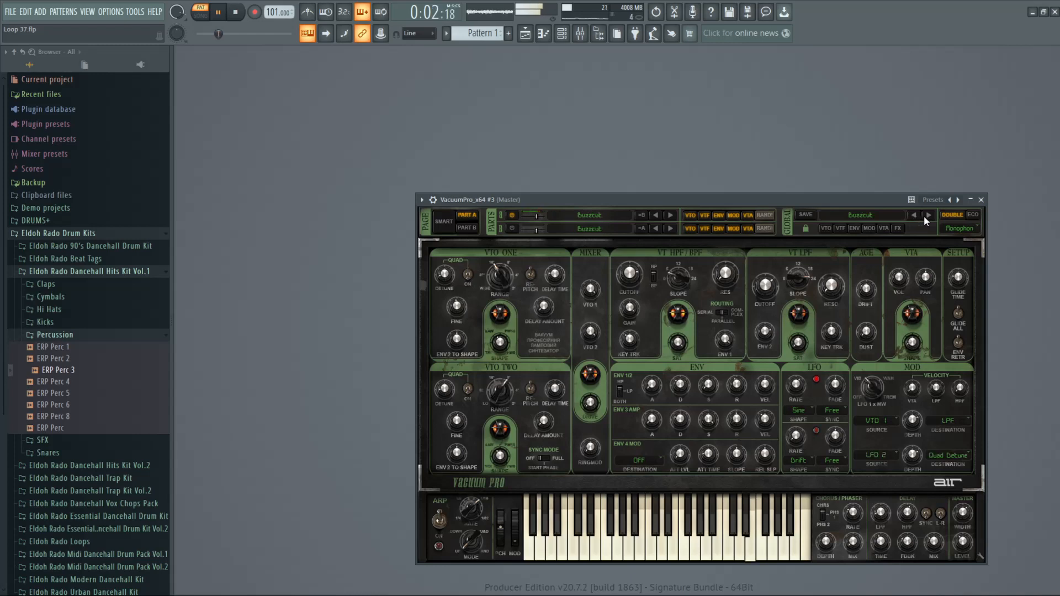
- Step the VacuumPro_x64 #3 global preset forward from Buzzcut to Dynamic Tizz and unsolo the channel
left_click(925, 215)
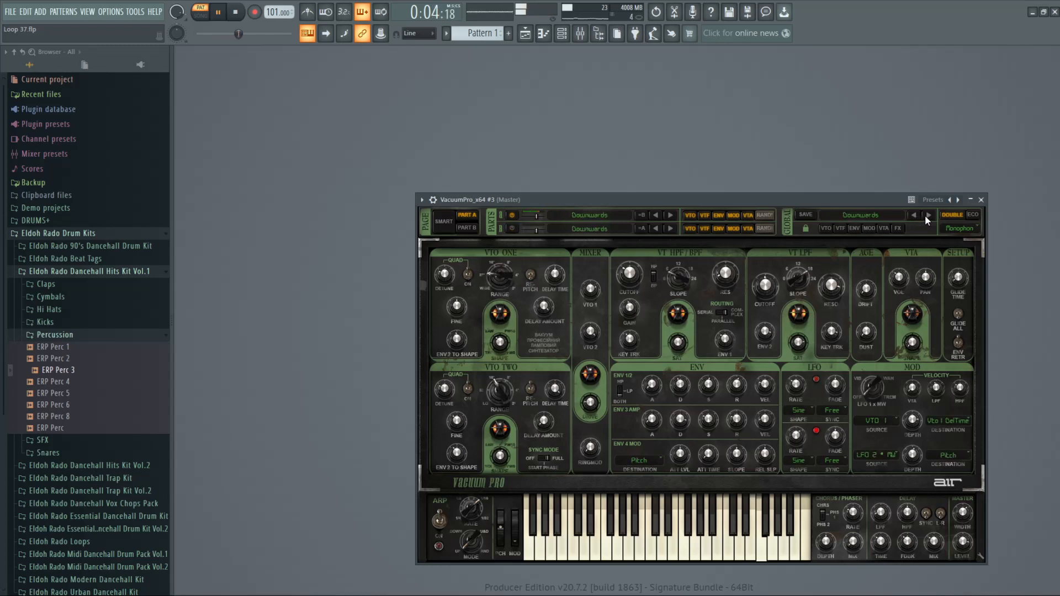
left_click(925, 216)
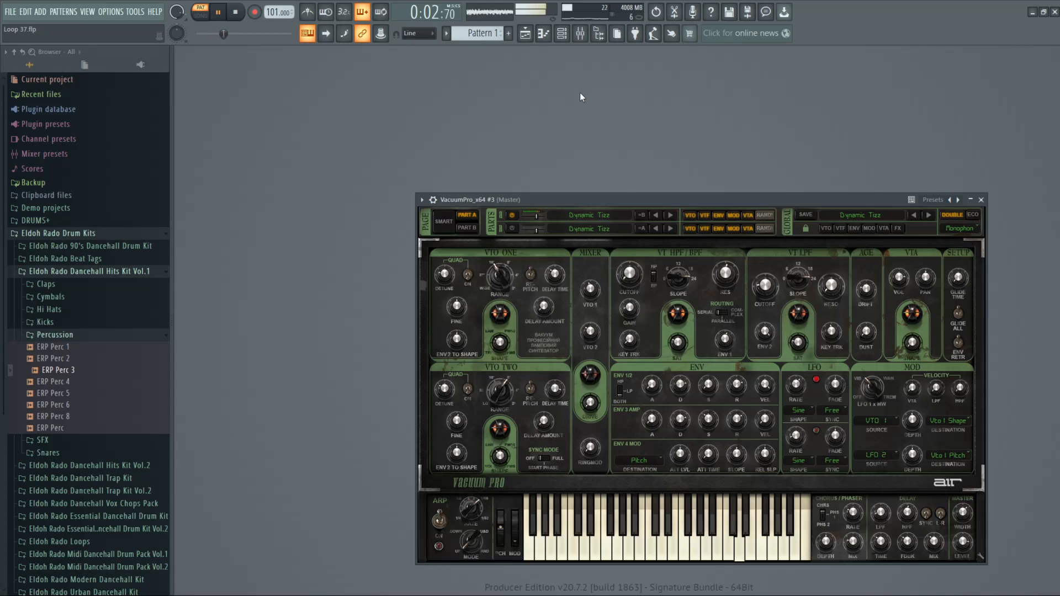
left_click(562, 40)
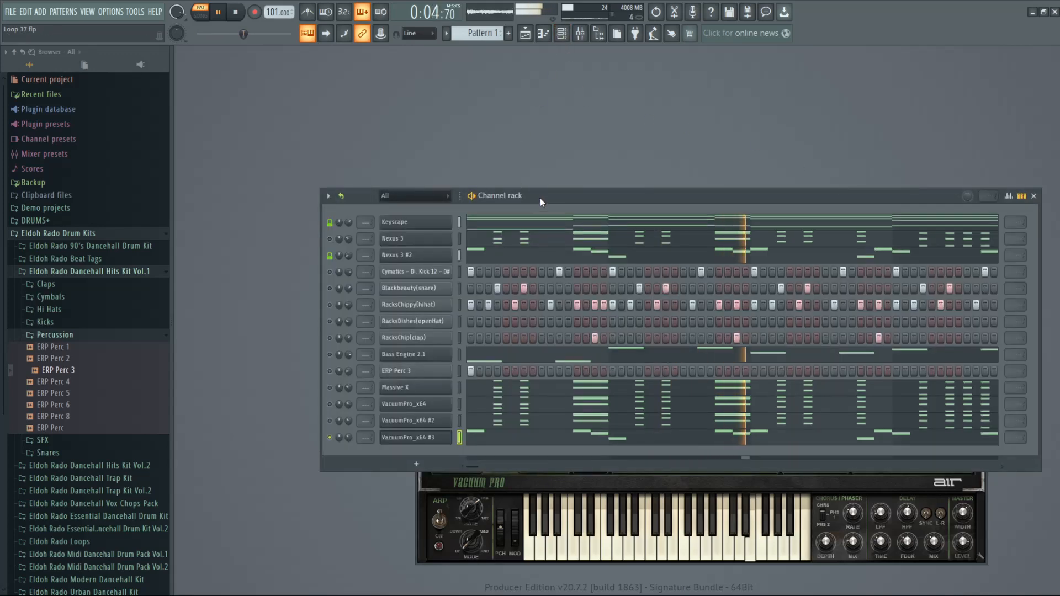
left_click_drag(461, 97, 398, 59)
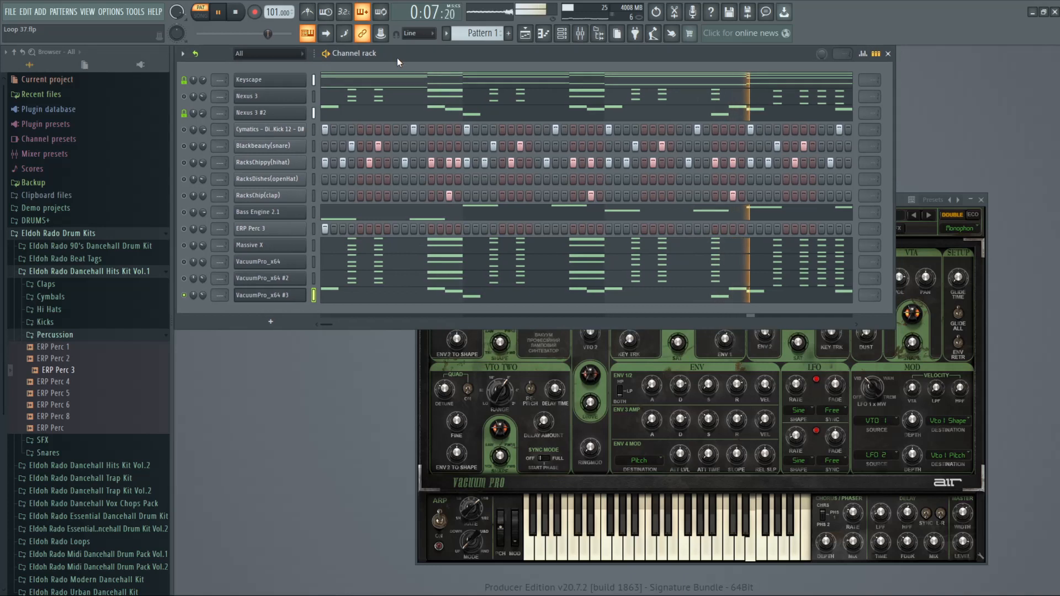
right_click(184, 296)
left_click(193, 302)
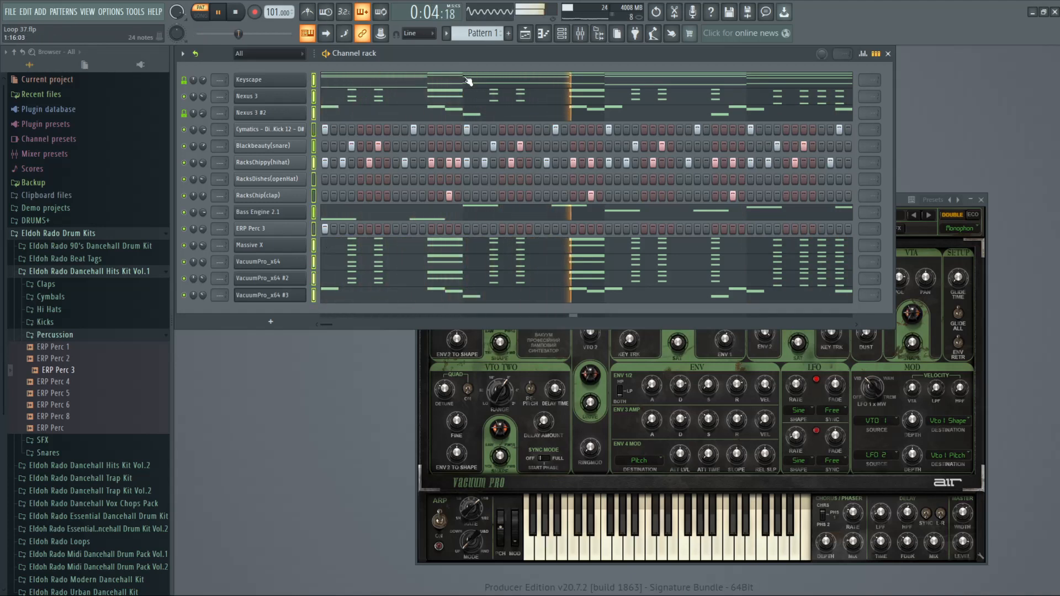
- Route all channels to their own mixer tracks starting from Insert 1, and close the Mixer and Channel rack windows
left_click(581, 34)
left_click(581, 34)
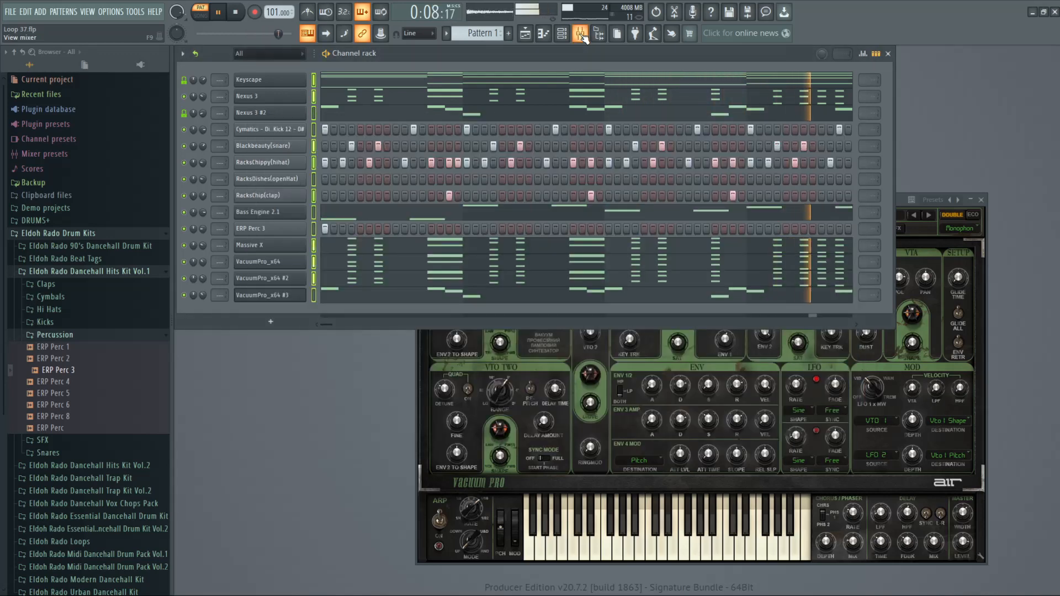
left_click(581, 34)
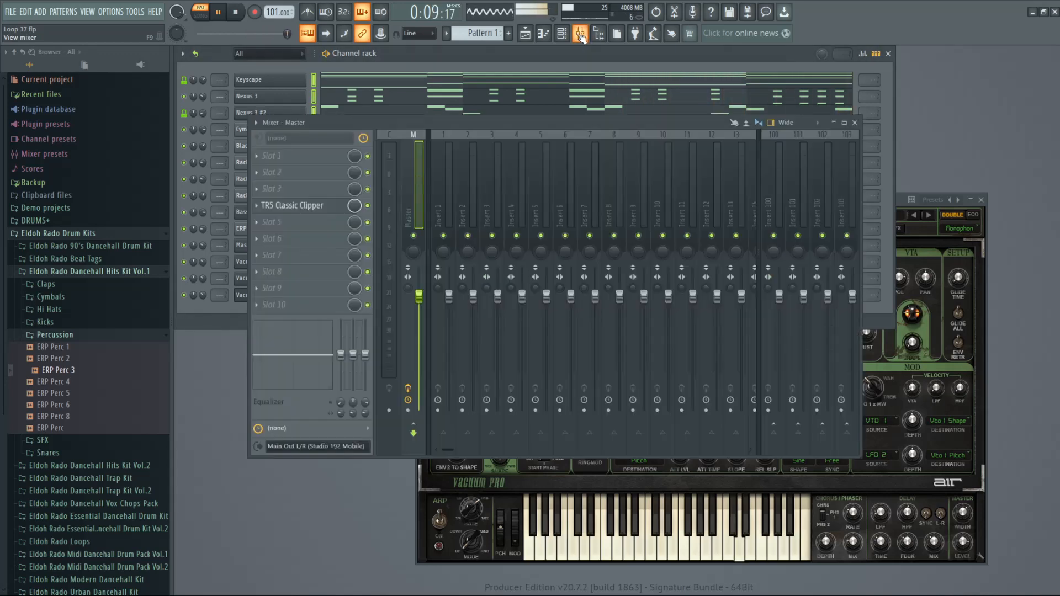
right_click(442, 174)
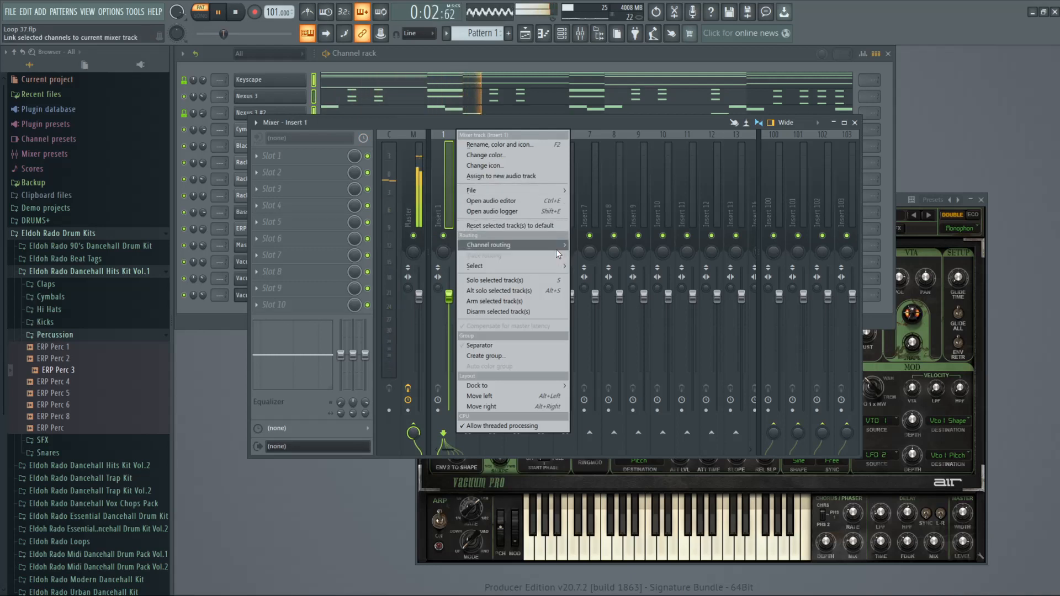
mouse_move(564, 248)
left_click(617, 253)
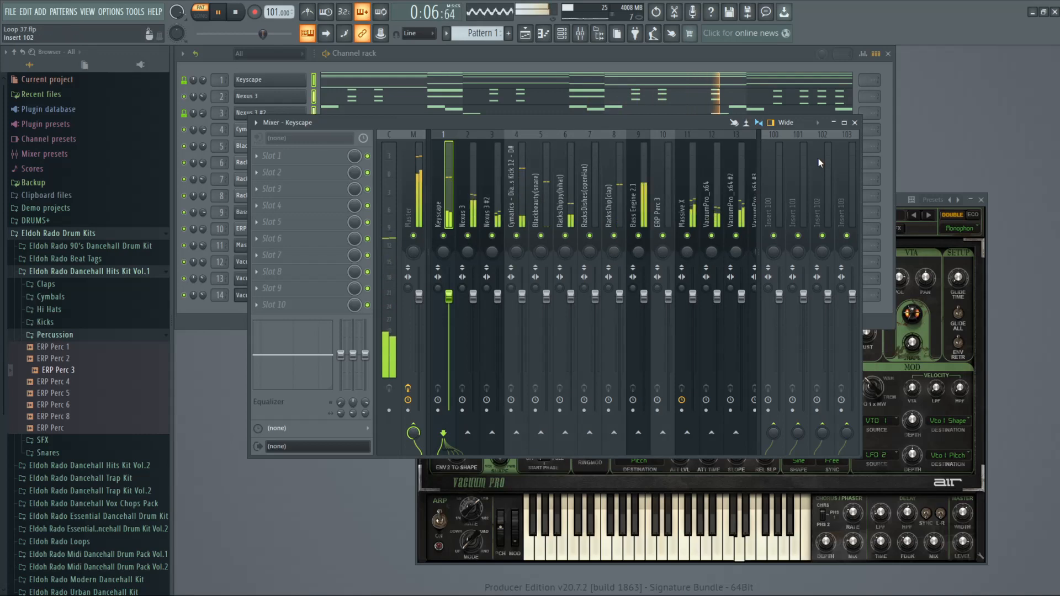
left_click(855, 122)
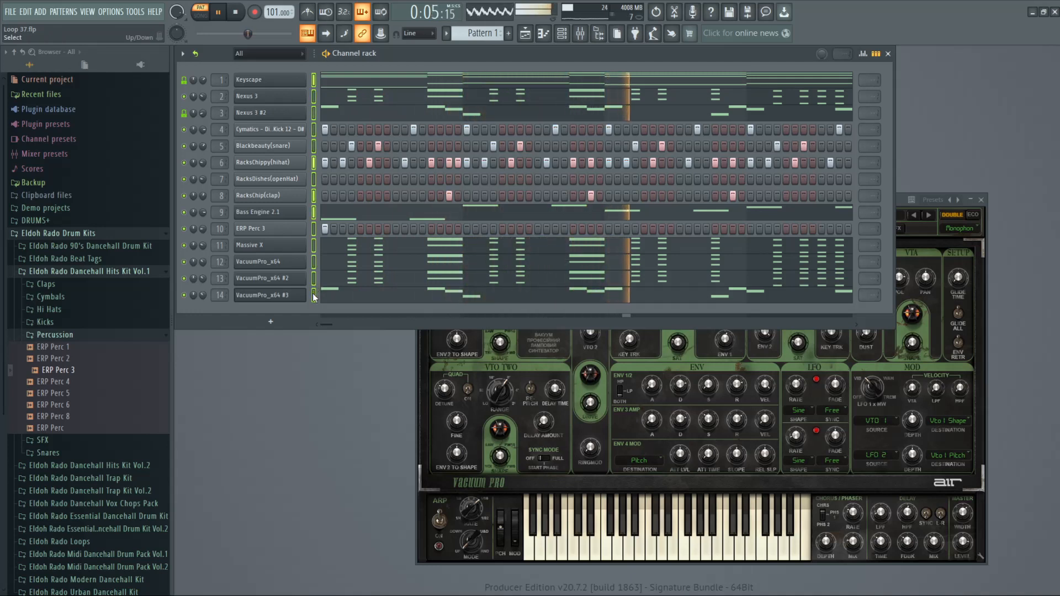
left_click(888, 54)
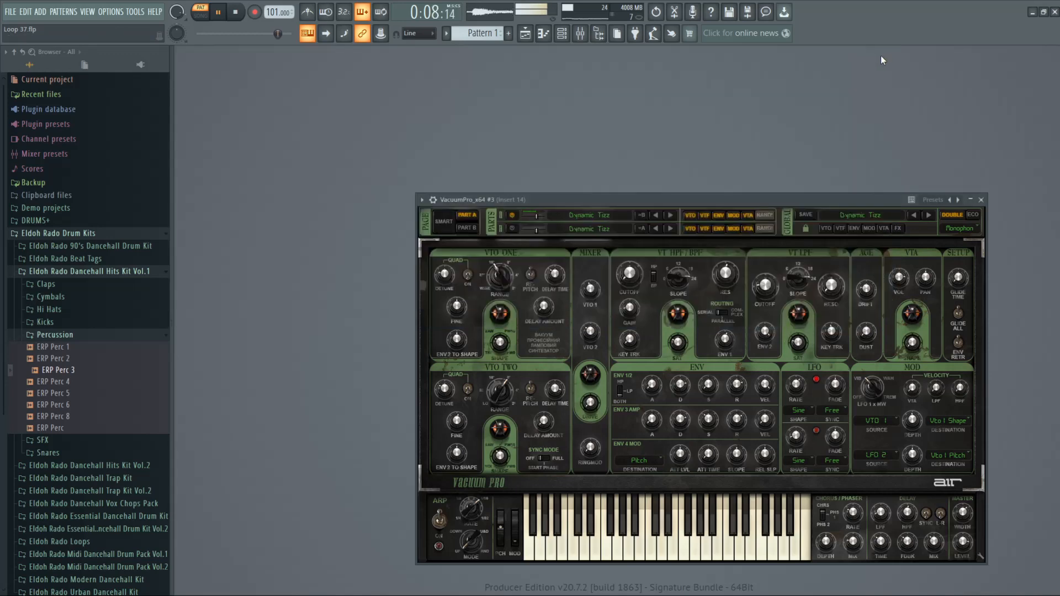
- Open the Playlist and split Pattern 1 by channel into separate patterns
left_click(527, 41)
left_click(447, 34)
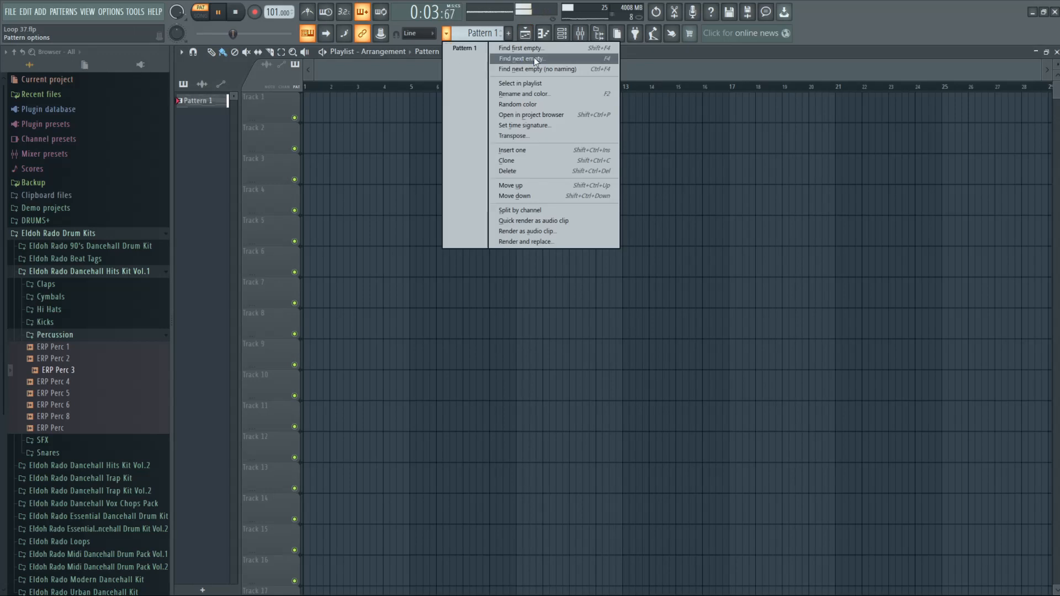
left_click(555, 209)
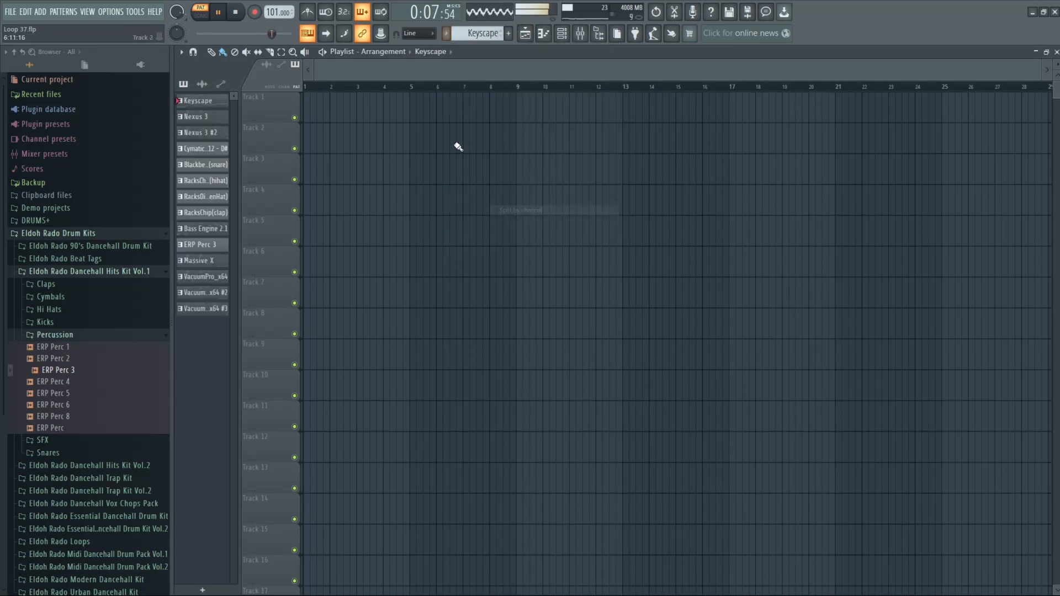
- Place all the split patterns on separate Playlist tracks starting at bar 1, stop playback and switch to song mode
left_click(203, 310)
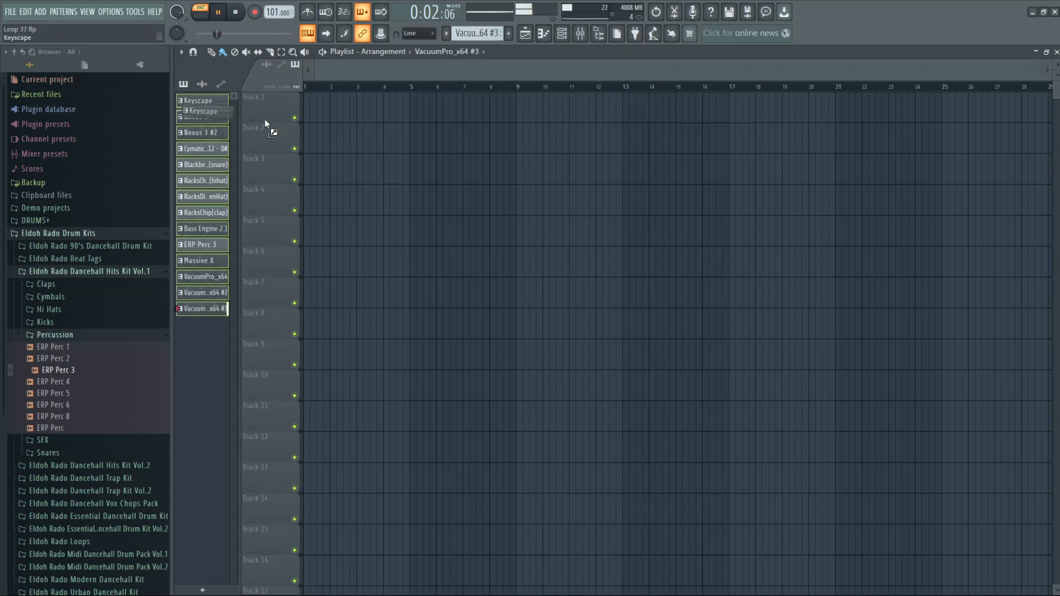
left_click_drag(280, 116, 280, 115)
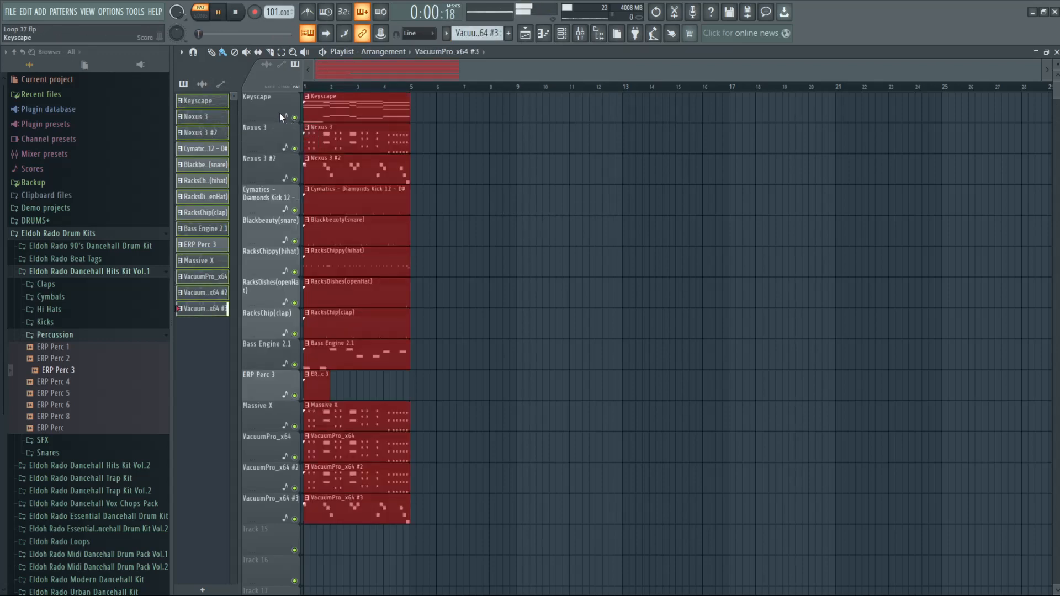
left_click(216, 18)
left_click(200, 14)
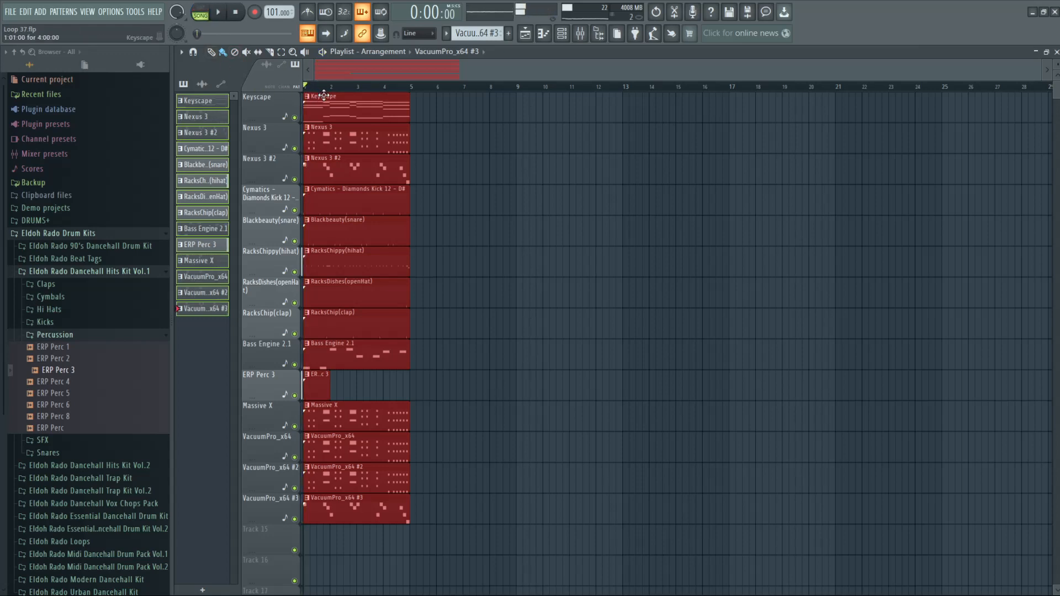
- Duplicate the four-bar clips up to bar 33 and thin out layers by section, keeping only Keyscape and both Nexus 3 tracks in bars 1–4
key("ctrl+b")
key("ctrl+b")
key("ctrl+b")
key("ctrl+b")
key("ctrl+b")
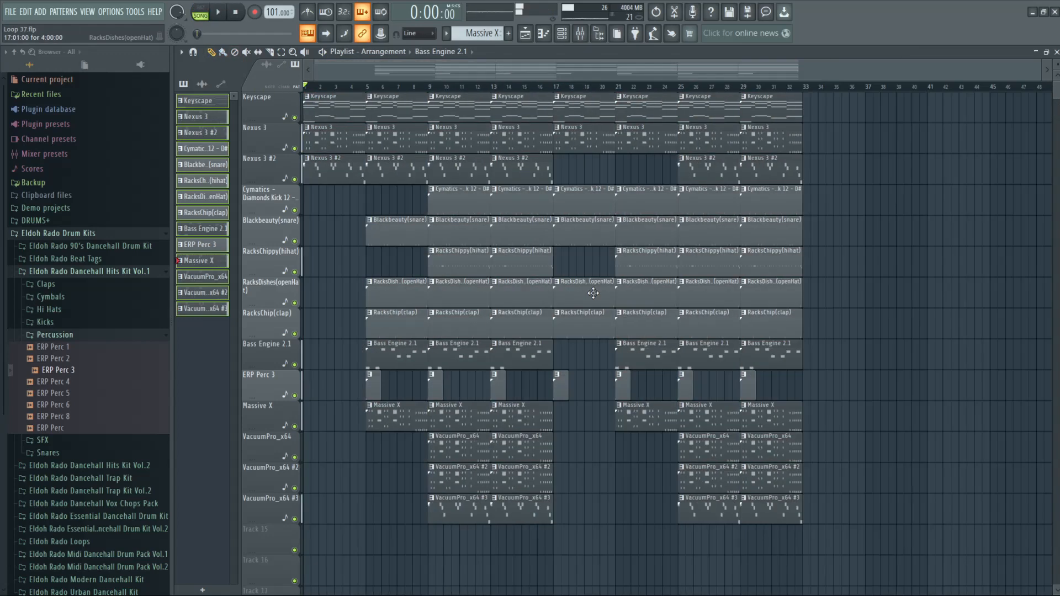
key("space")
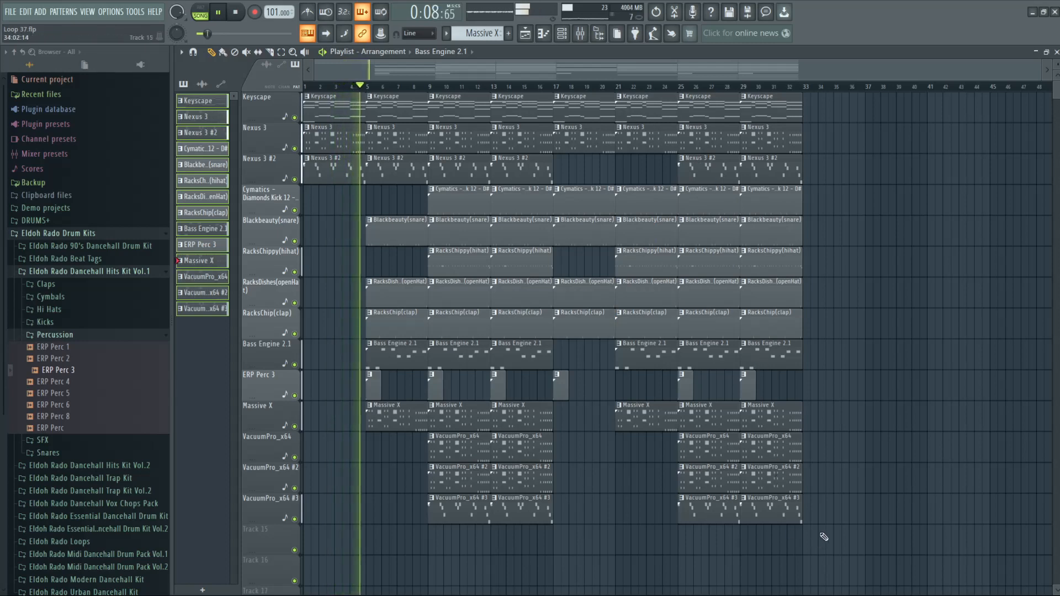
- Duplicate the Playlist section from bar 17 to bar 33 twice, extending the arrangement to bar 65
left_click_drag(818, 549, 561, 102)
key("ctrl+b")
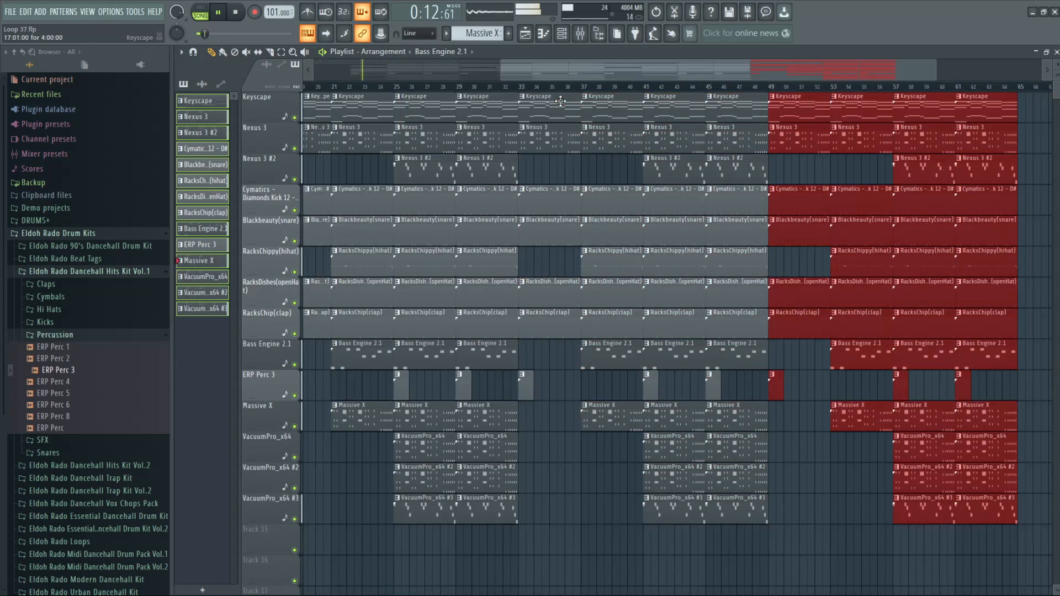
key("ctrl+b")
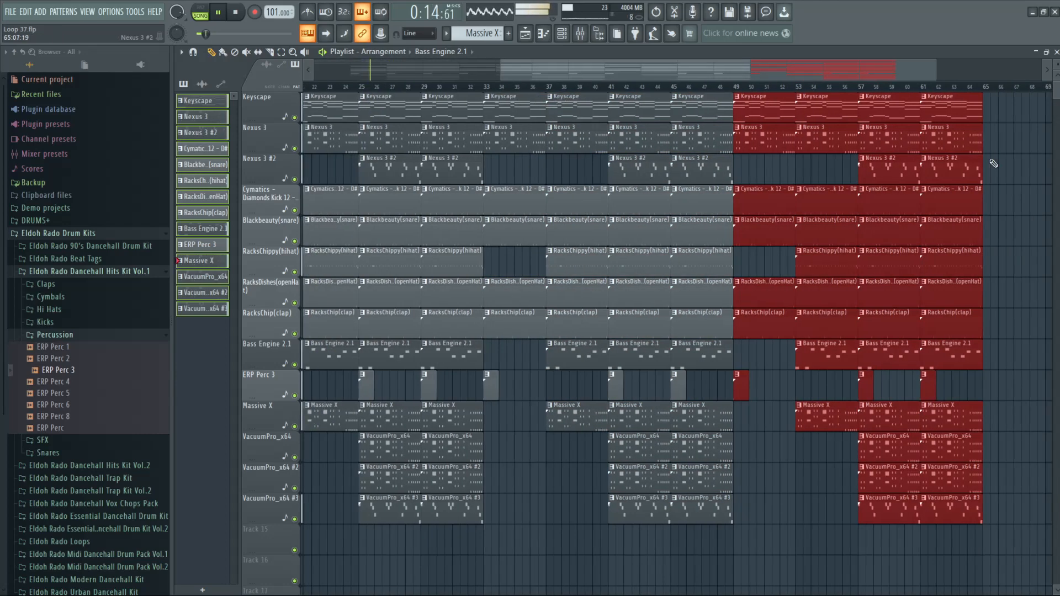
left_click(1019, 179)
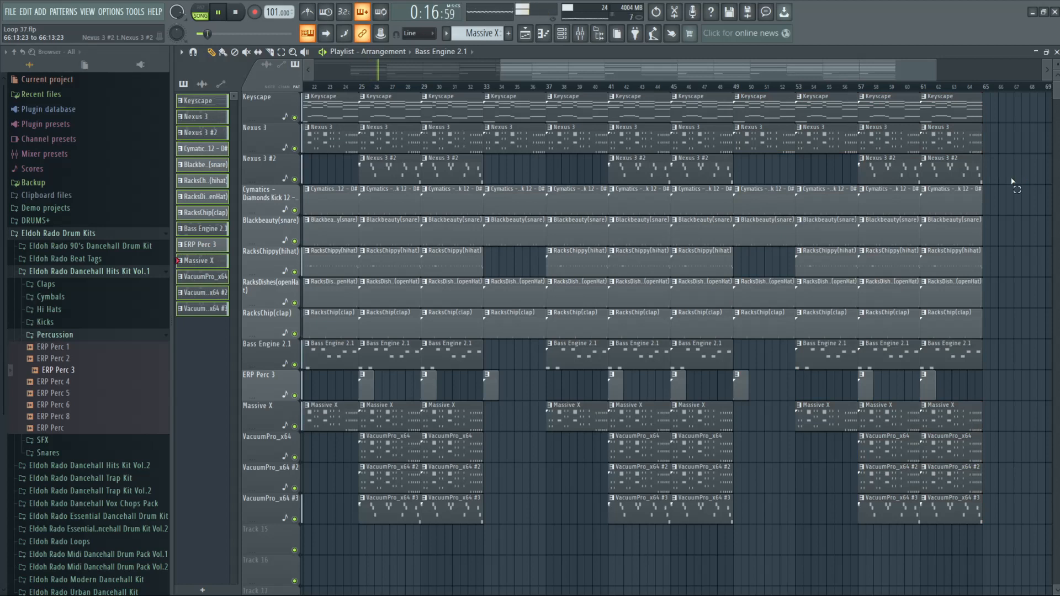
- Duplicate the last four-bar Keyscape, Nexus 3, Nexus 3 #2, Bass Engine 2.1, Massive X and VacuumPro clips to bar 65
left_click_drag(1013, 182, 992, 109)
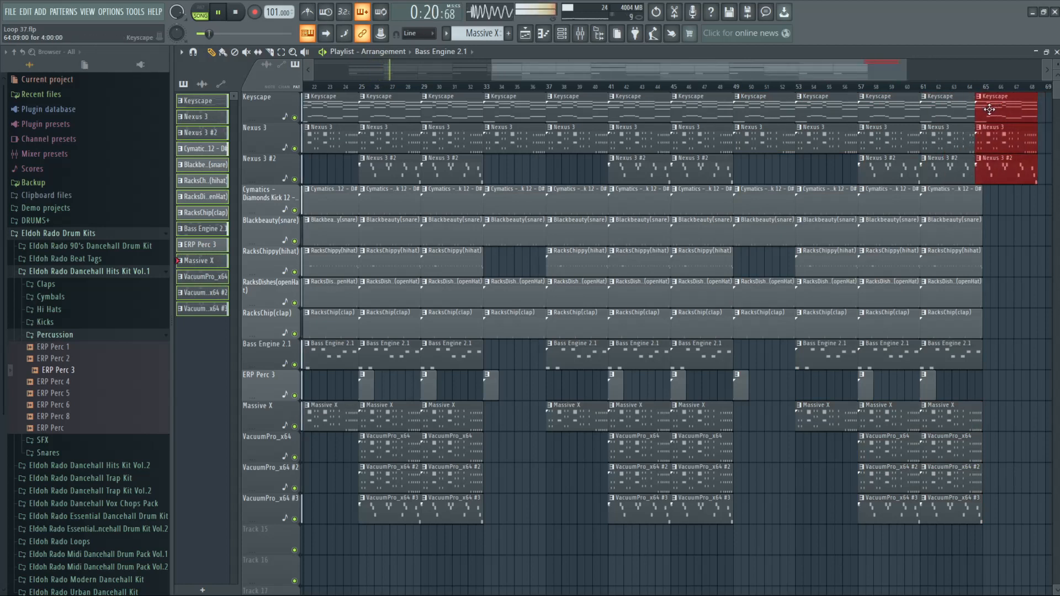
key("ctrl+z")
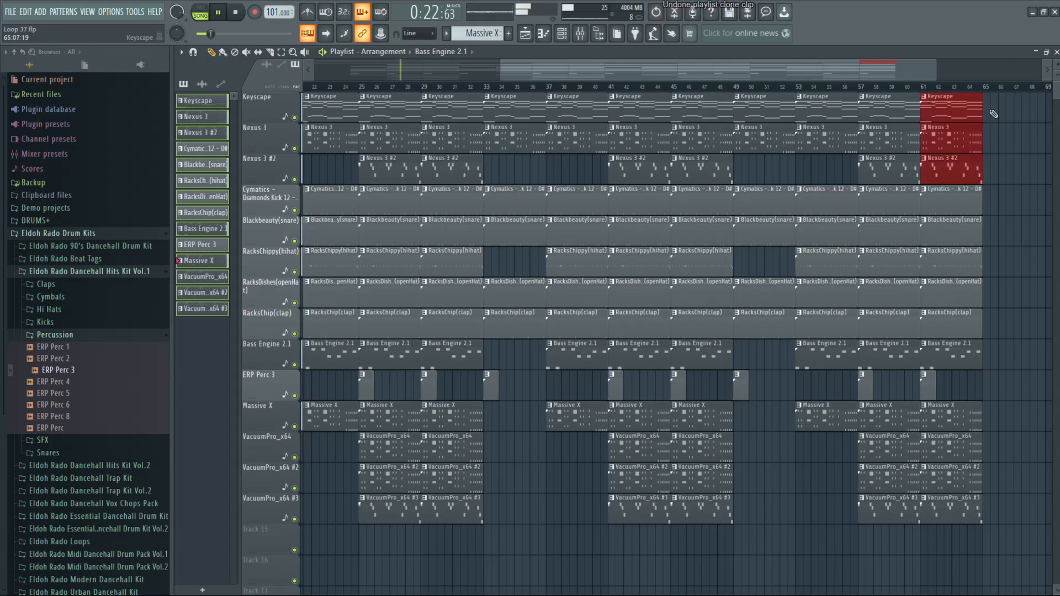
key("ctrl+b")
right_click(977, 163)
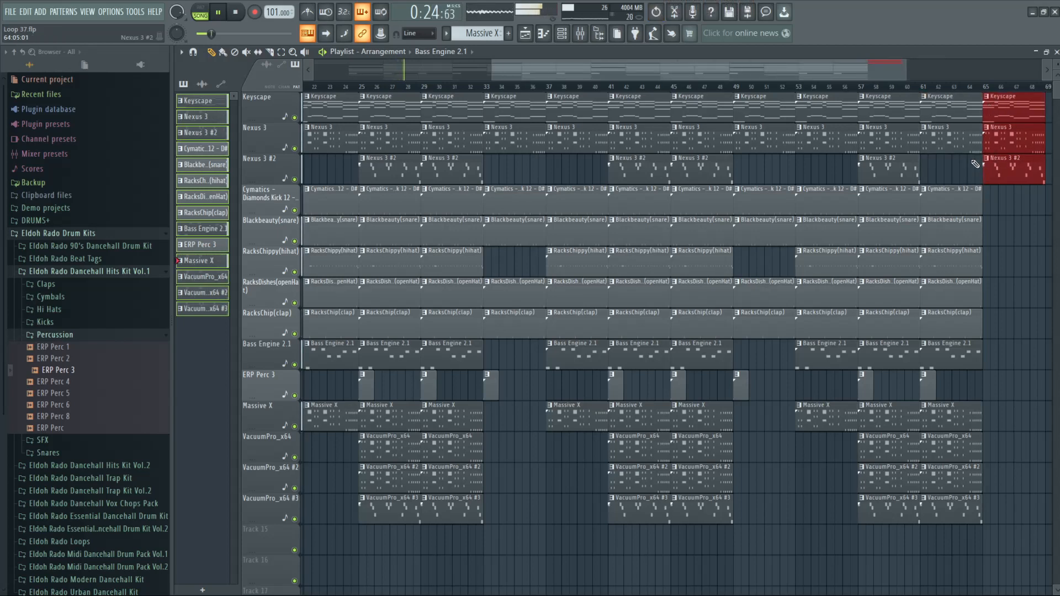
key("ctrl+z")
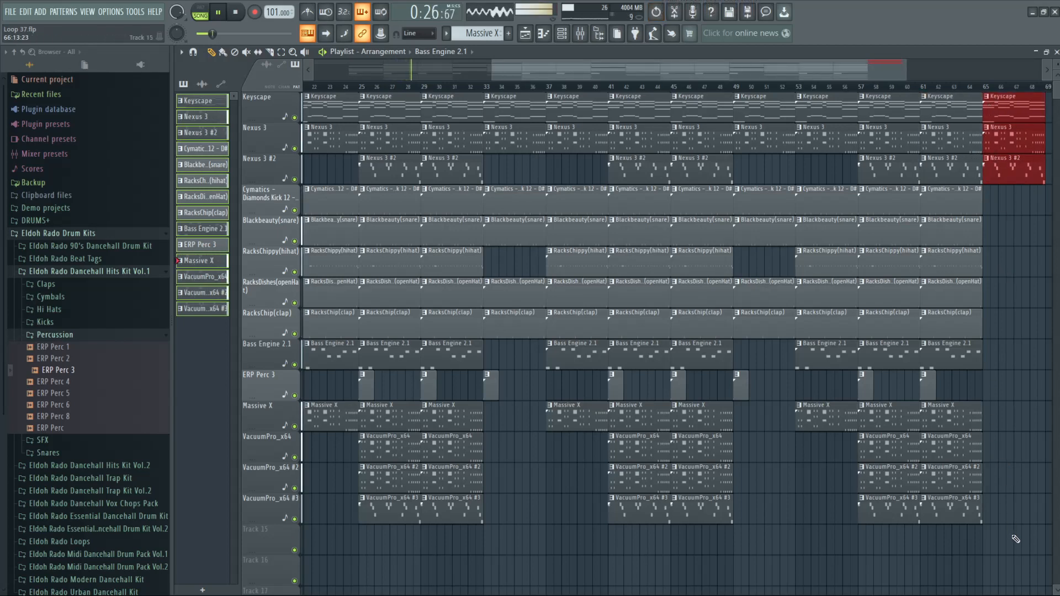
left_click_drag(1011, 553, 970, 348)
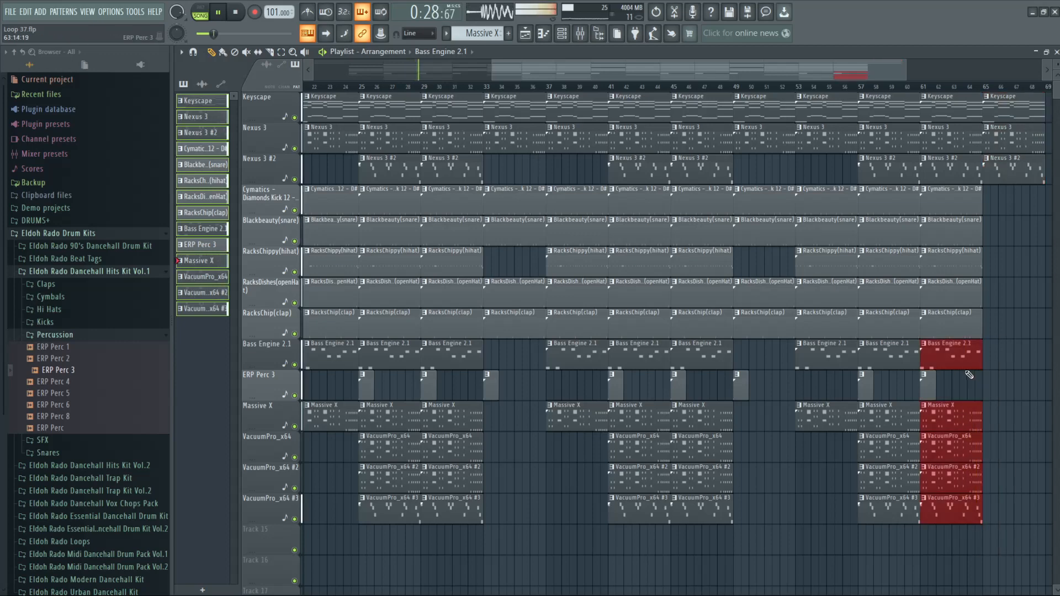
key("ctrl+b")
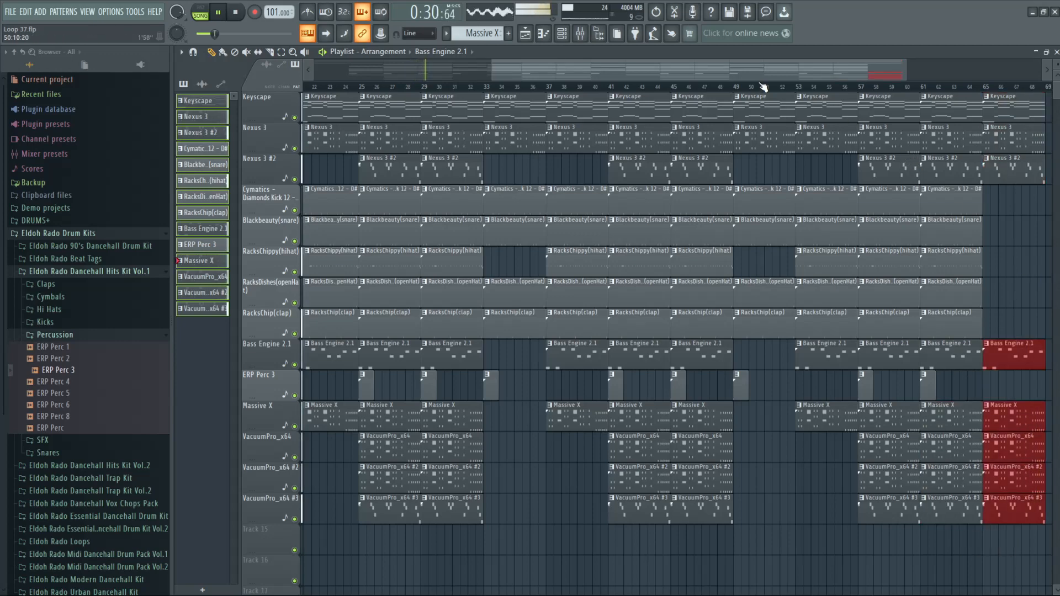
- Create a new empty pattern named End and place it at bar 69 on the Cymatics kick track
left_click(447, 35)
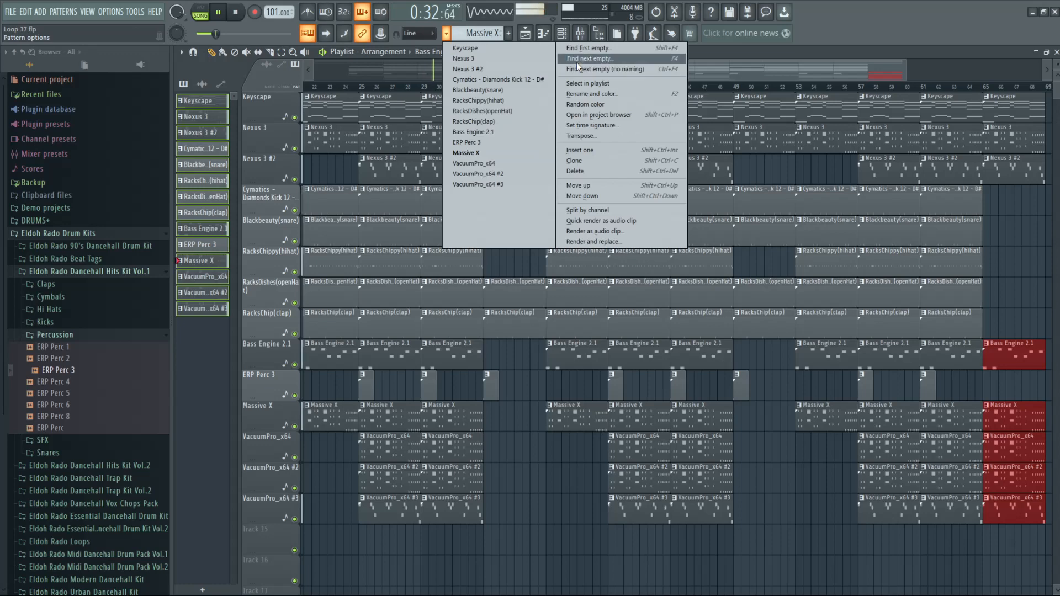
left_click(579, 68)
type("End")
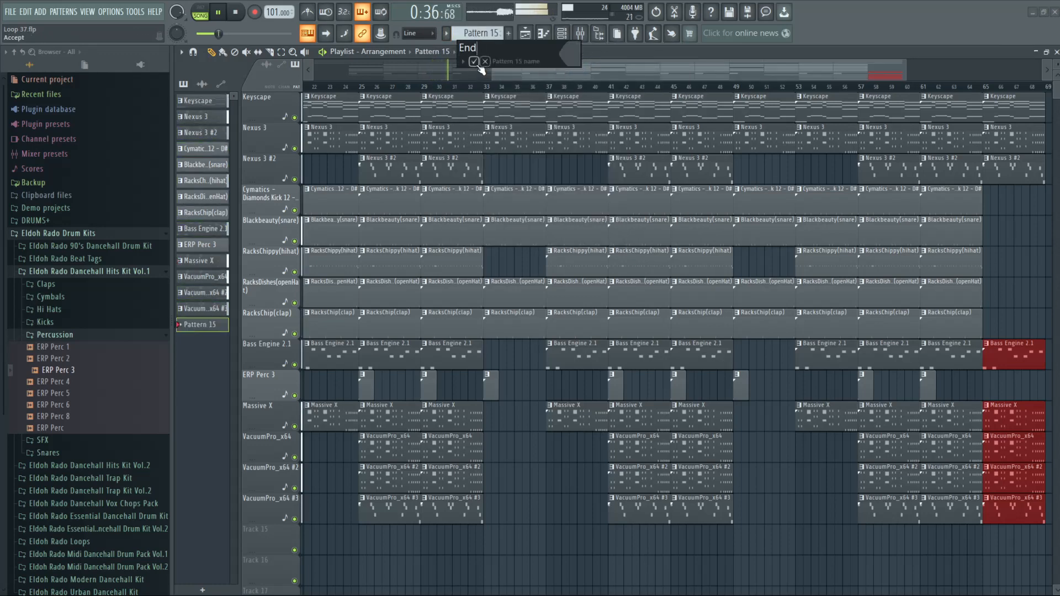
left_click(478, 64)
left_click_drag(525, 78, 628, 83)
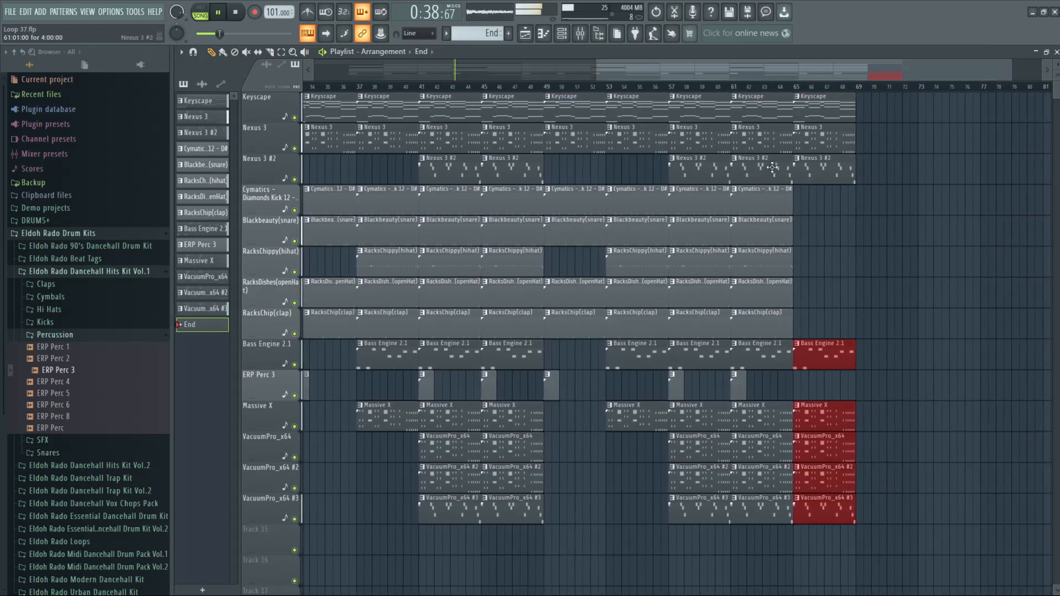
left_click(863, 211)
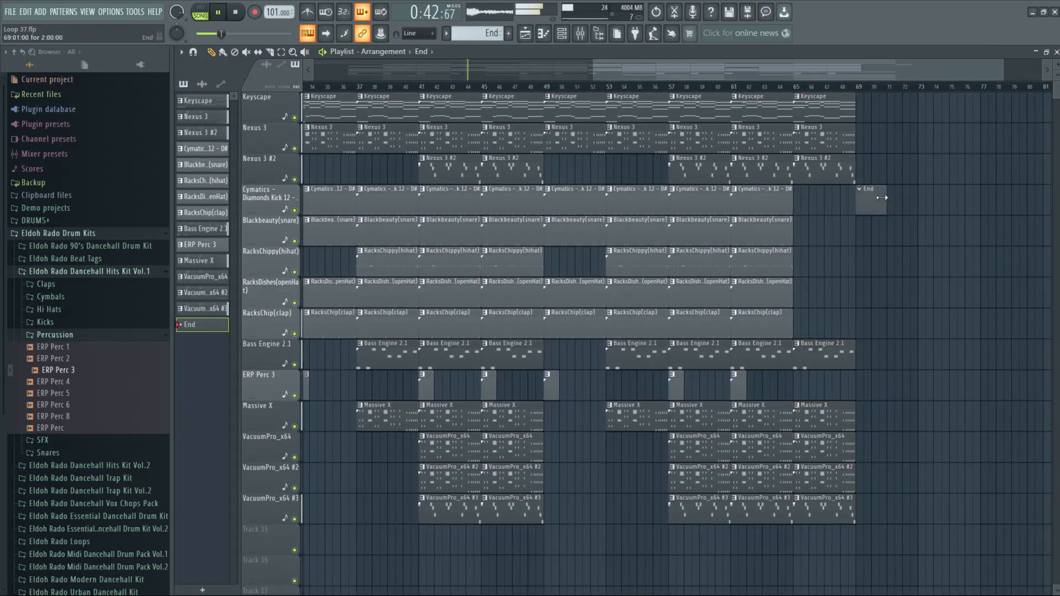
- Delete the Cymatics kick clips at bars 33 and 37 and add a RacksChippy hihat clip at bar 33
left_click_drag(906, 67, 724, 101)
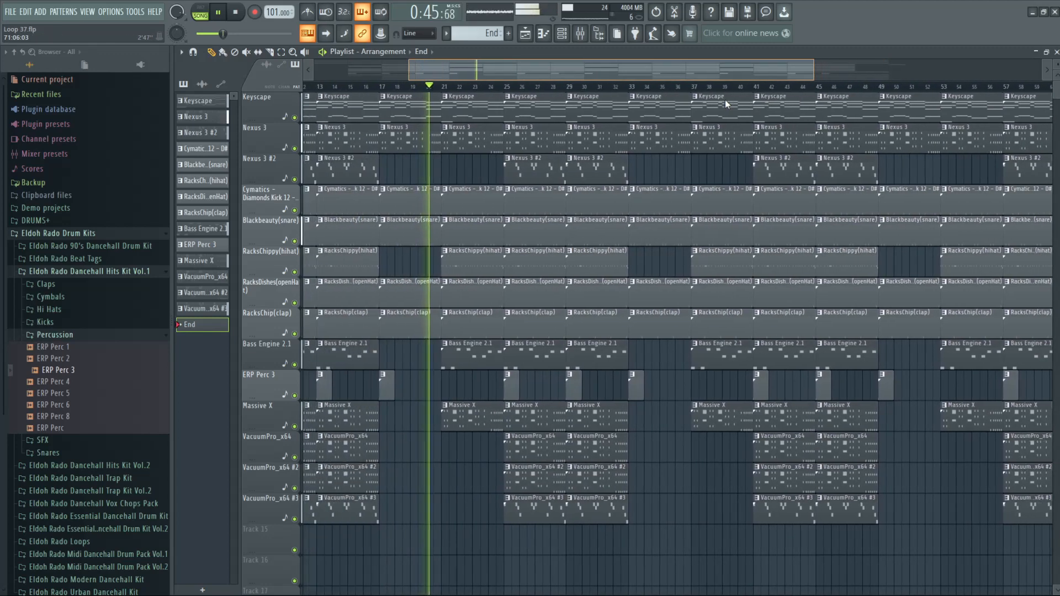
right_click(728, 200)
right_click(677, 201)
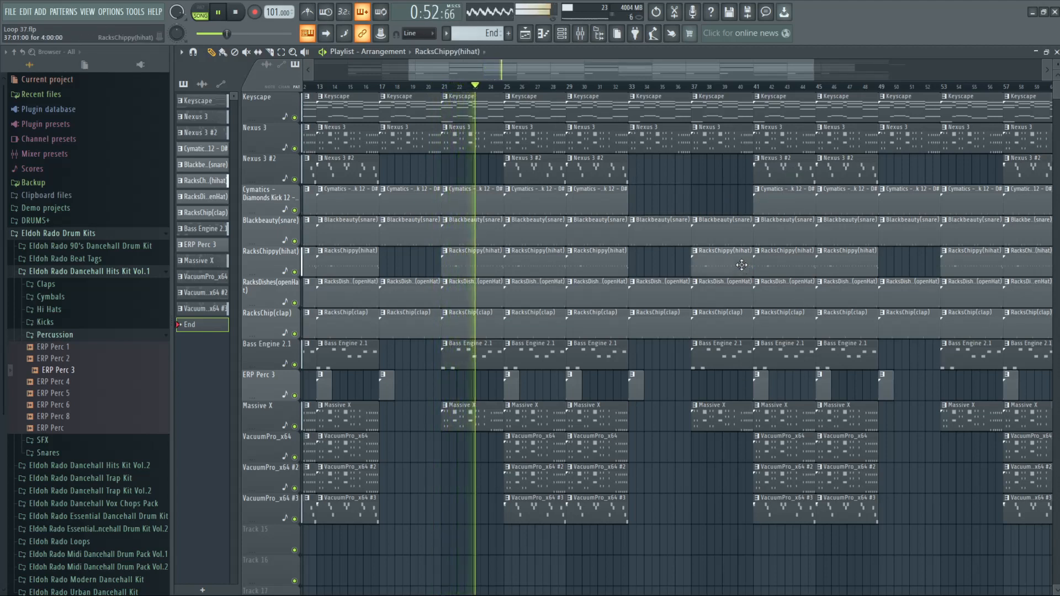
left_click(676, 270)
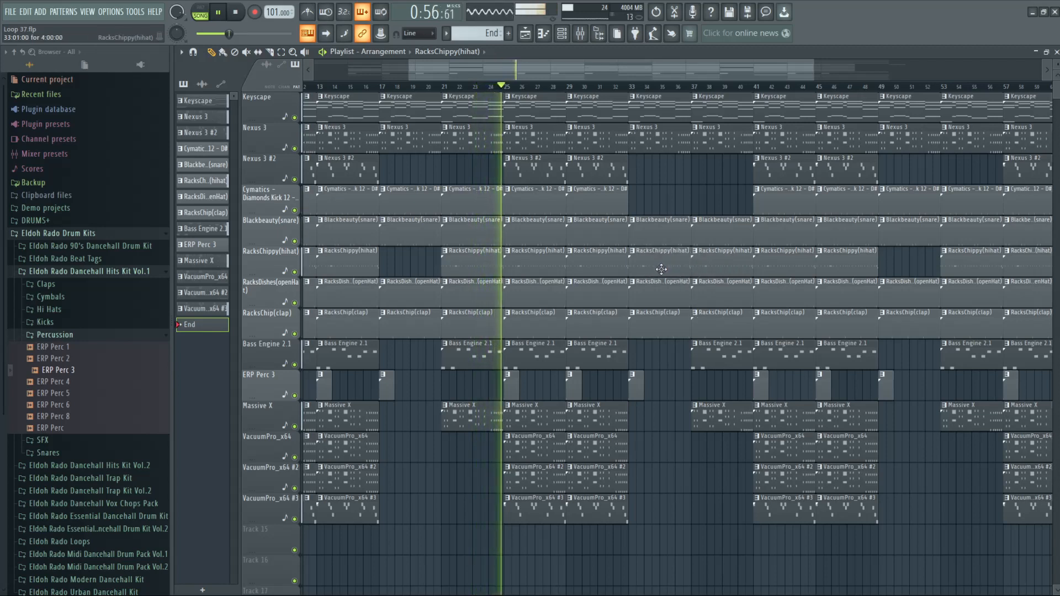
- Add Nexus 3 #2 clips at bars 33 and 37, the three VacuumPro clips at bar 37 and Massive X at bar 33, and save the project
left_click(722, 179)
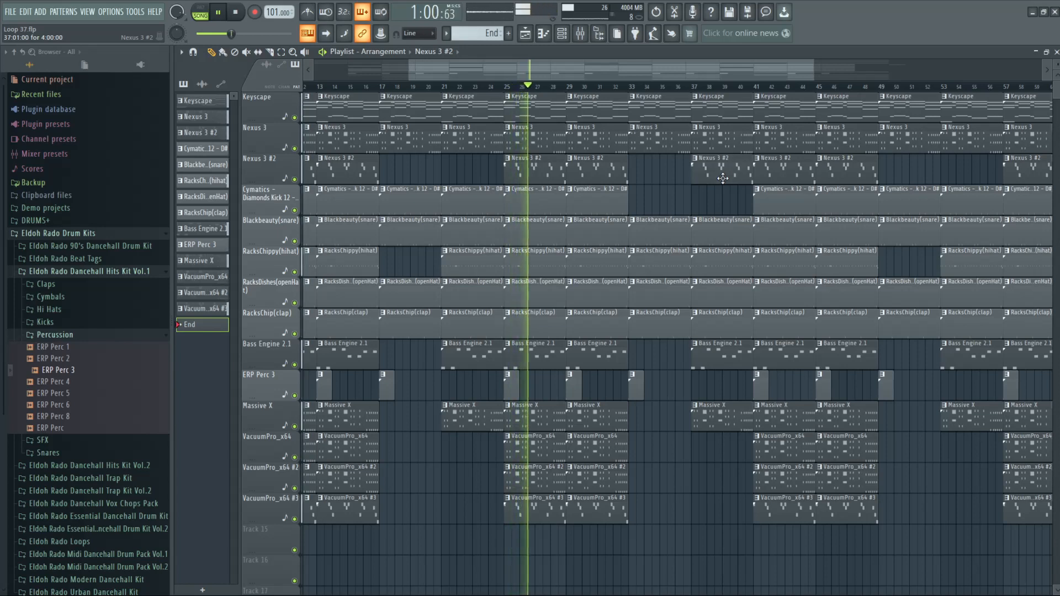
left_click(644, 171)
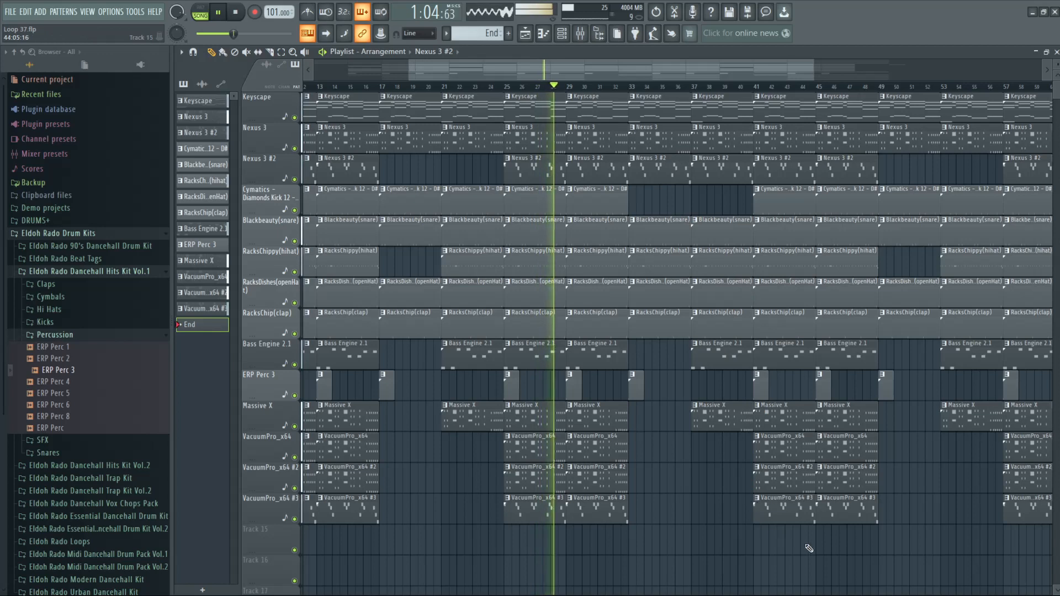
left_click_drag(803, 552, 726, 455)
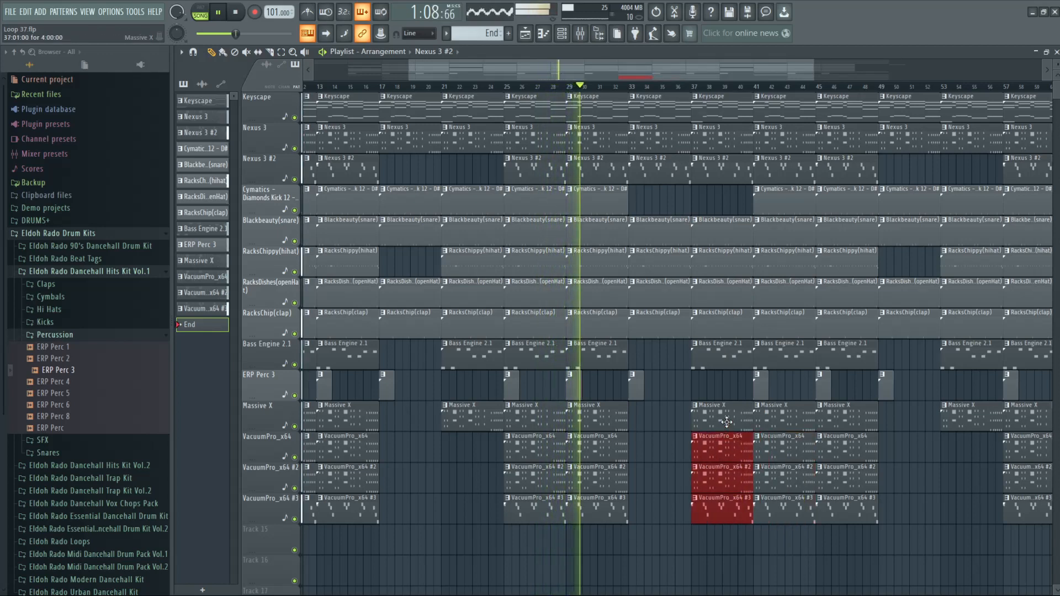
left_click(663, 419)
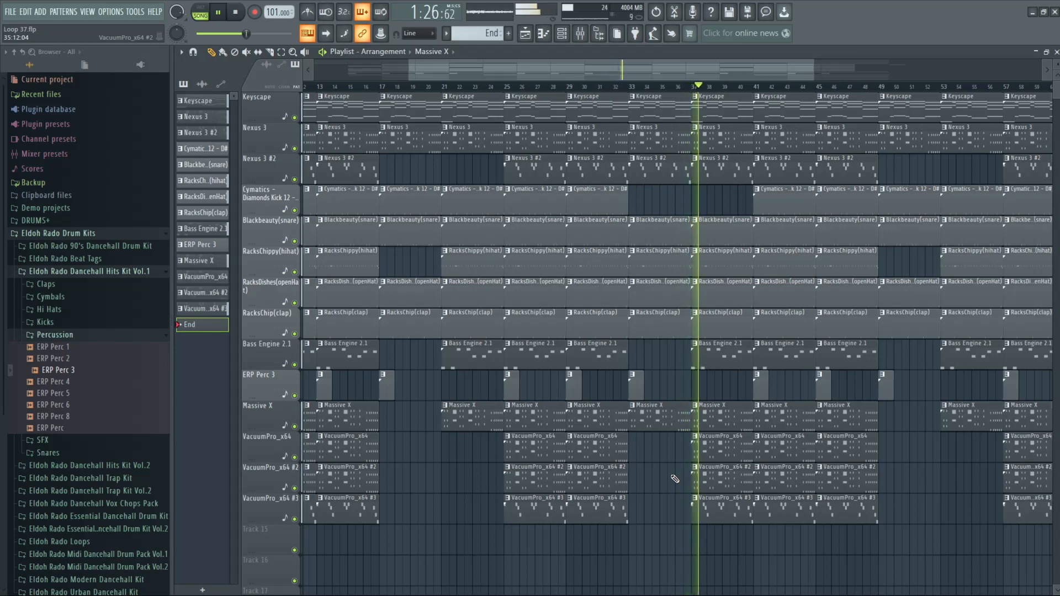
key("ctrl+s")
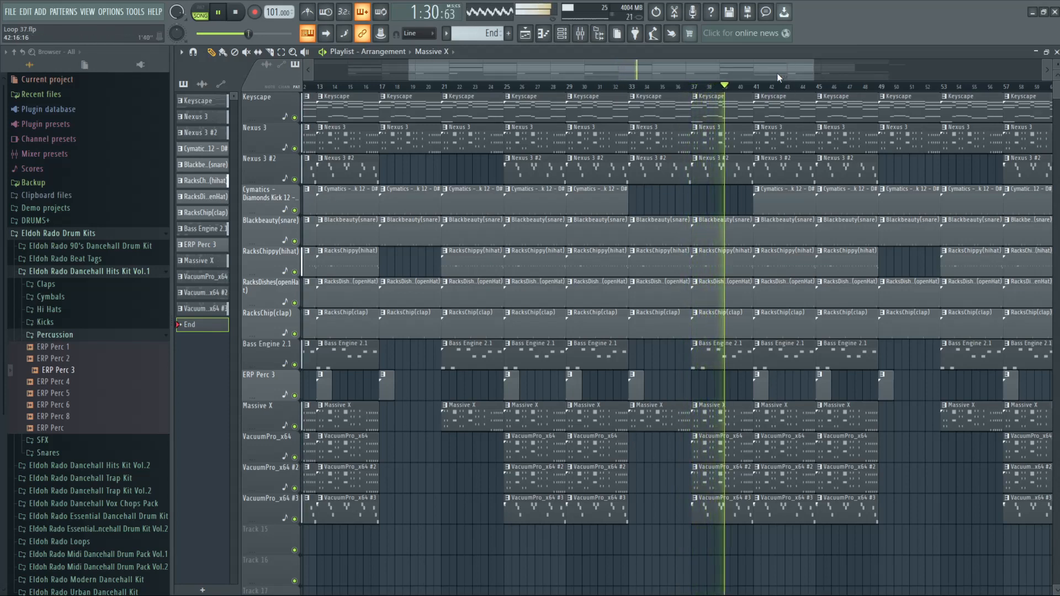
left_click_drag(812, 72, 895, 72)
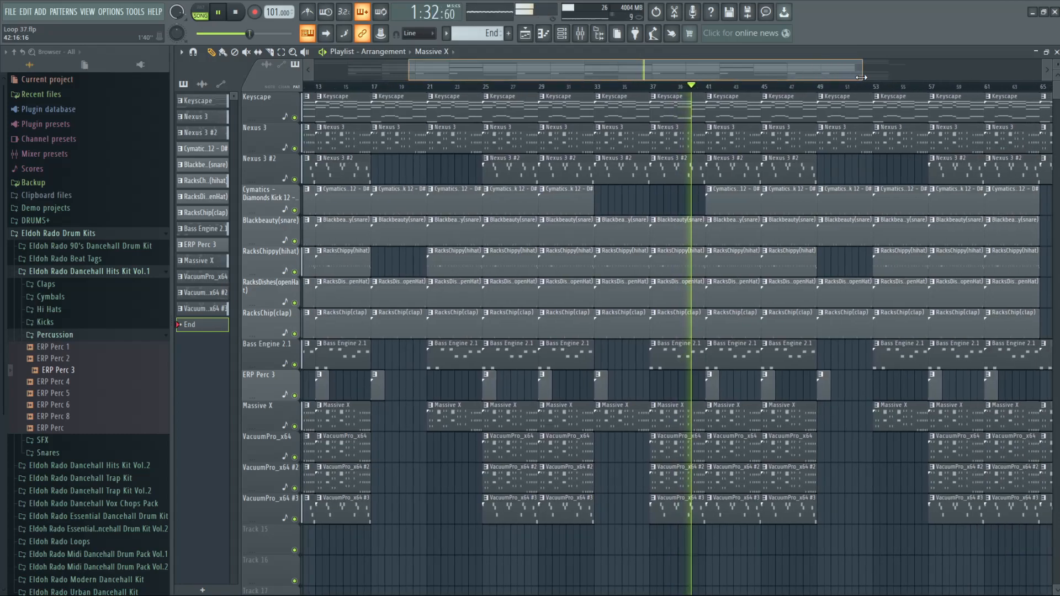